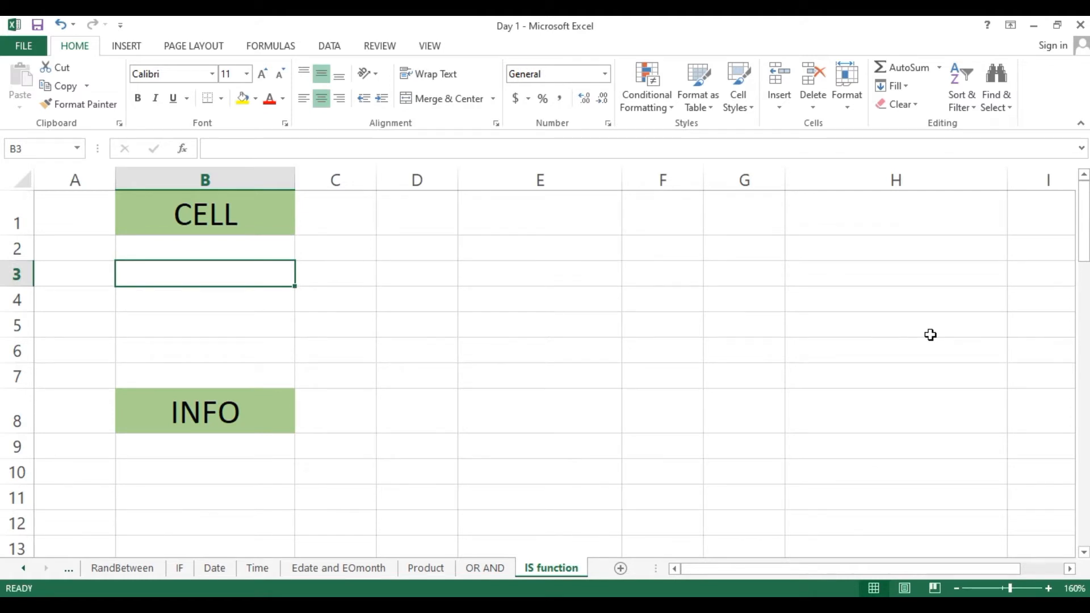
Enter the formula =CELL("address") in cell C3
{"action": "key", "text": "Right"}
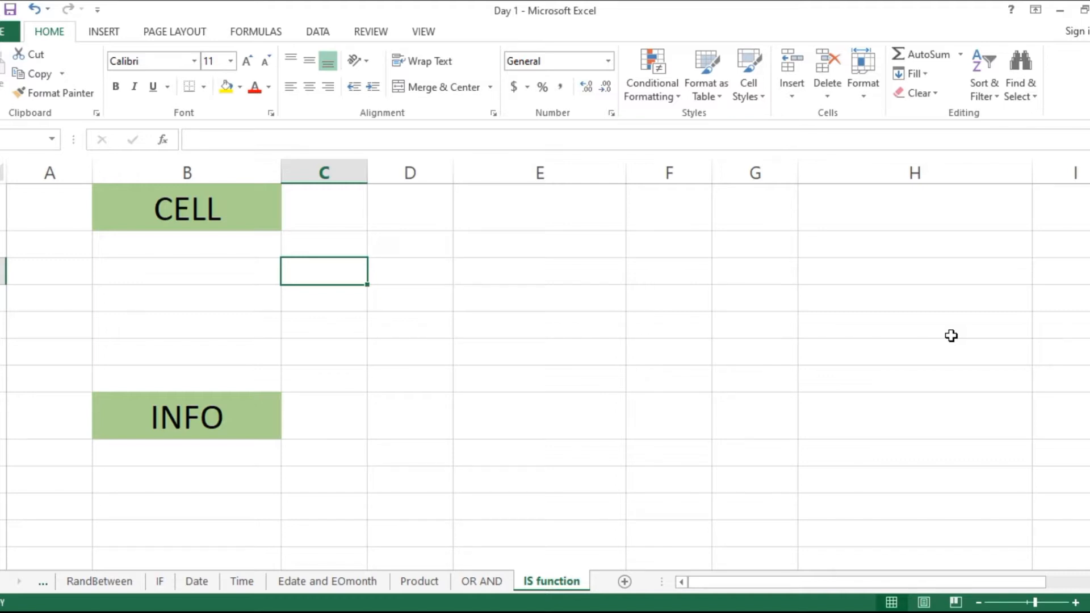
{"action": "type", "text": "=CEL"}
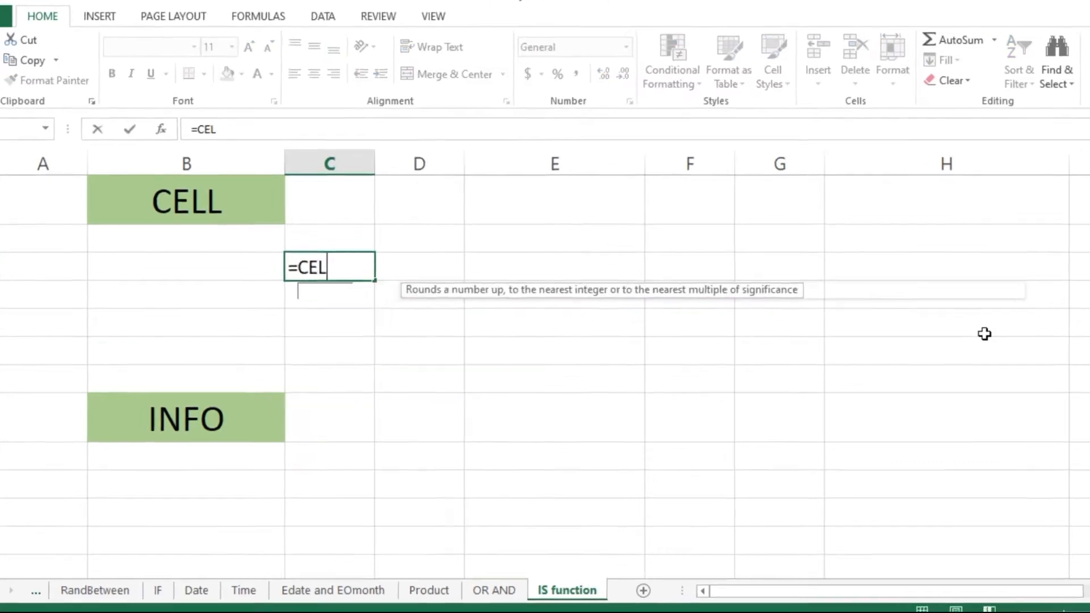
{"action": "type", "text": "L("}
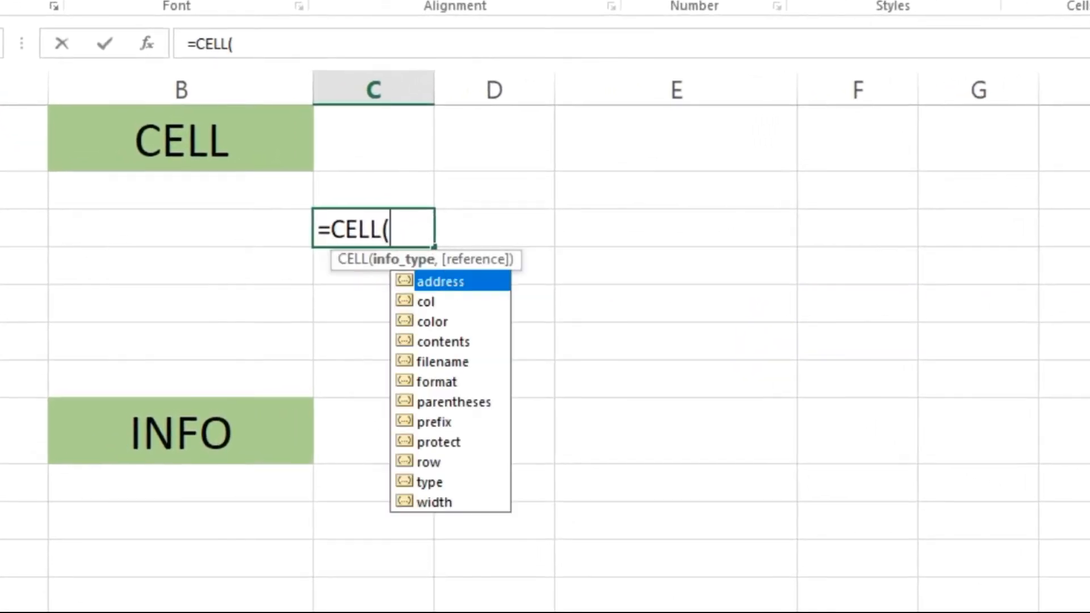
{"action": "key", "text": "Down"}
{"action": "key", "text": "Down"}
{"action": "key", "text": "Down"}
{"action": "key", "text": "Up"}
{"action": "key", "text": "Up"}
{"action": "key", "text": "Up"}
{"action": "key", "text": "Tab"}
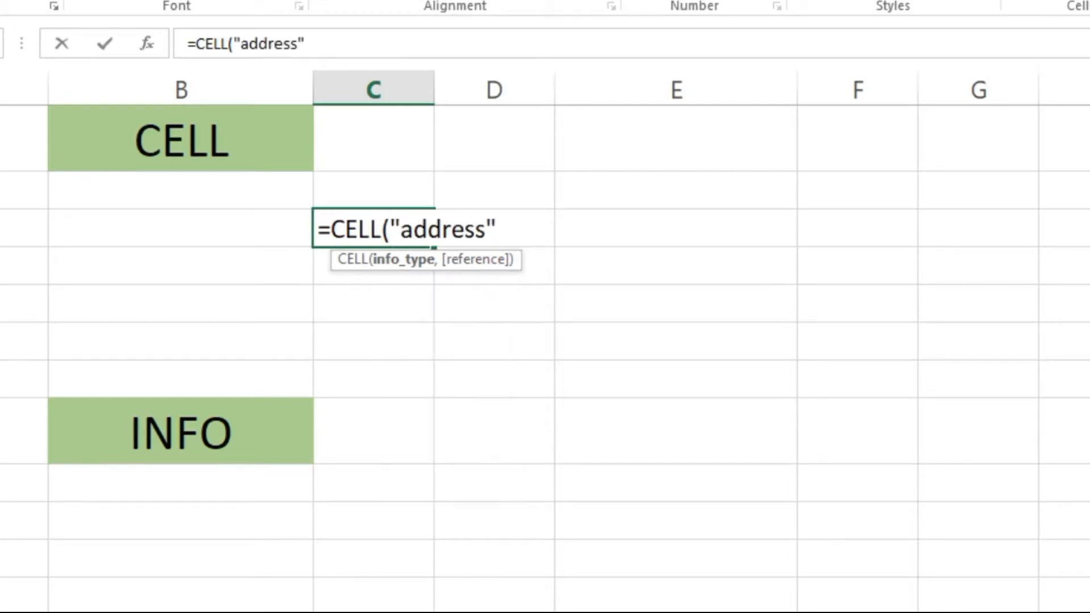
{"action": "type", "text": ")"}
{"action": "key", "text": "Return"}
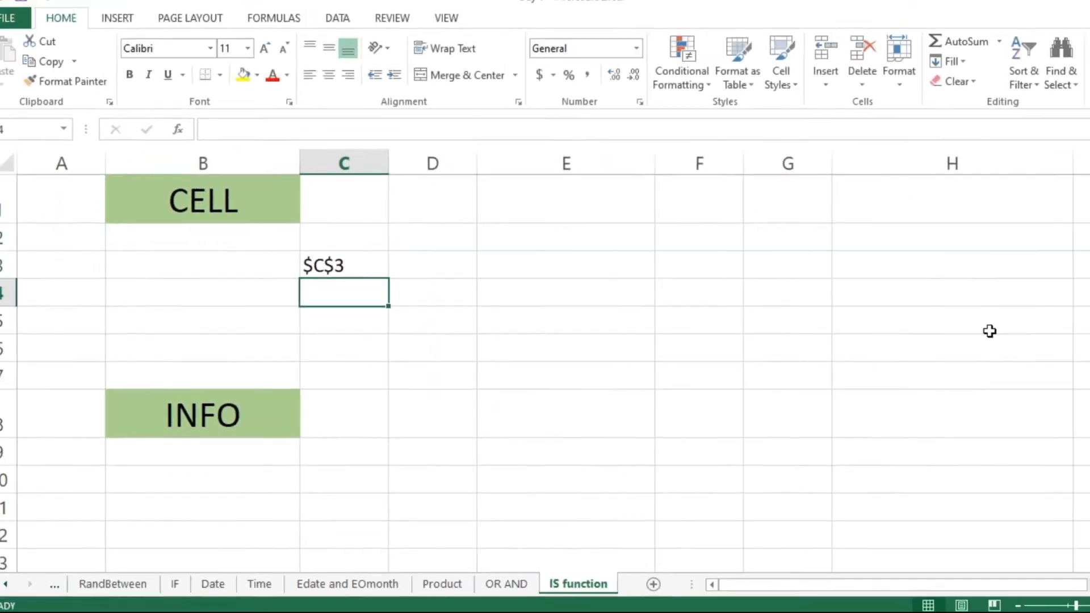
{"action": "key", "text": "Up"}
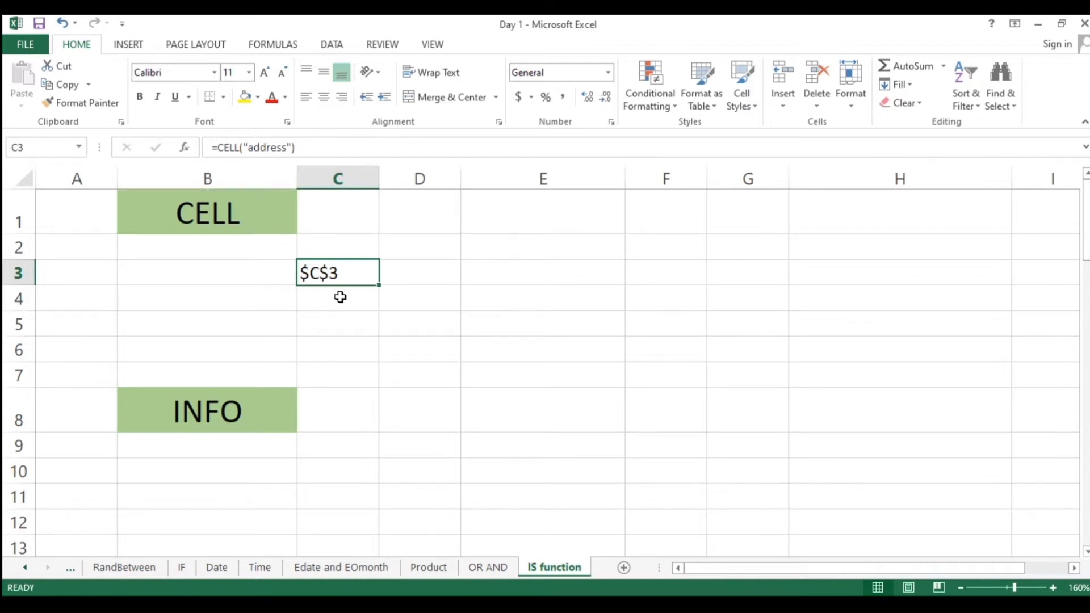
{"action": "left_click", "coordinate": [420, 273]}
{"action": "type", "text": "=CELL"}
{"action": "key", "text": "Escape"}
{"action": "key", "text": "Escape"}
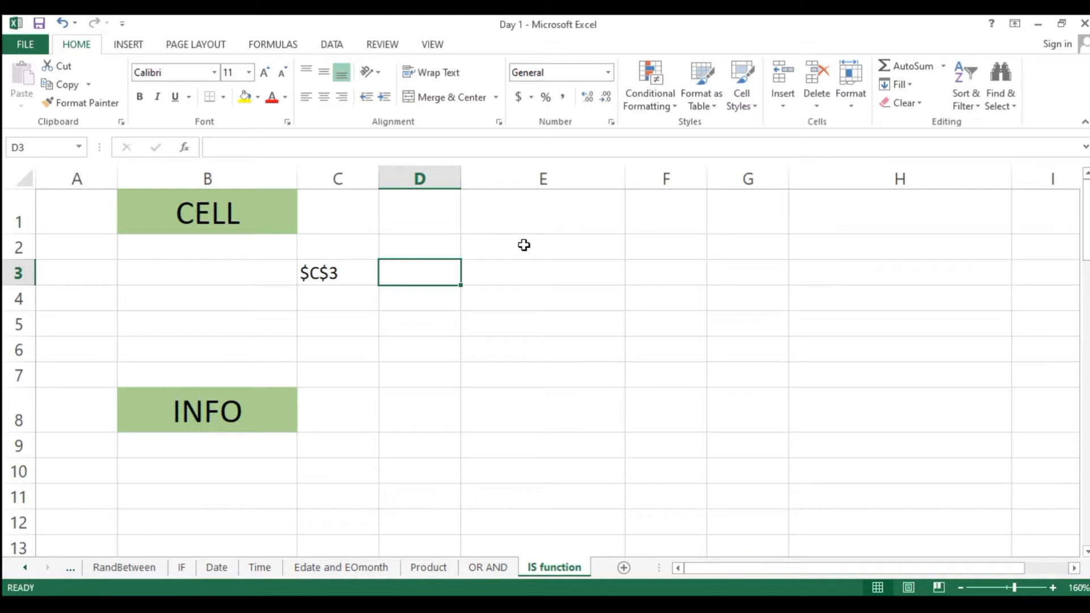
Enter a CELL formula with the "filename" info type and no reference in cell D3
{"action": "type", "text": "=CELL("}
{"action": "key", "text": "Down"}
{"action": "key", "text": "Down"}
{"action": "key", "text": "Down"}
{"action": "key", "text": "Down"}
{"action": "key", "text": "Up"}
{"action": "key", "text": "Tab"}
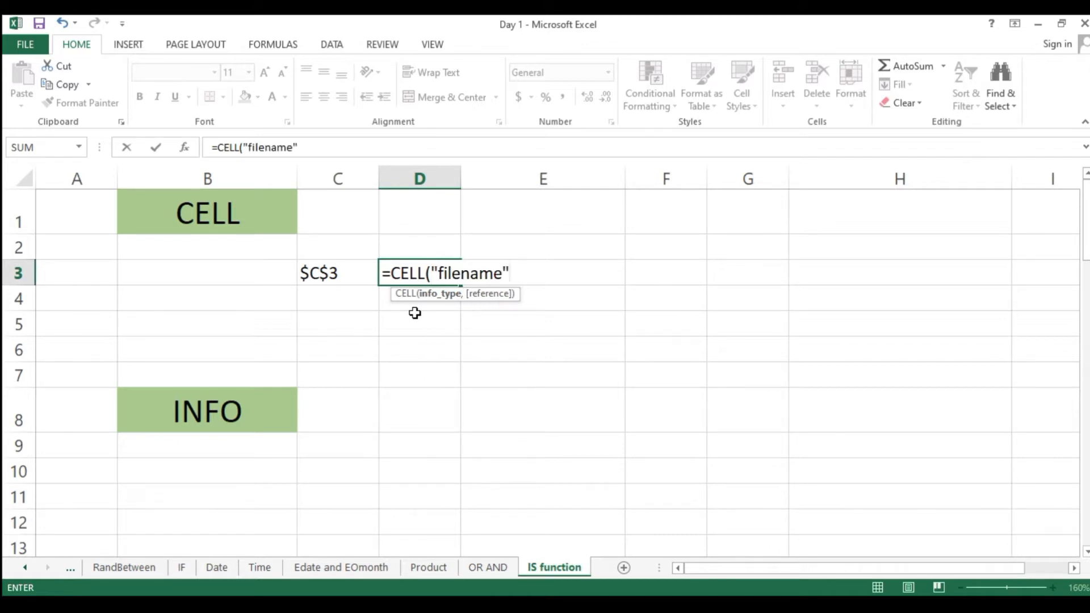
{"action": "key", "text": "Return"}
{"action": "key", "text": "Up"}
{"action": "key", "text": "Down"}
{"action": "key", "text": "Up"}
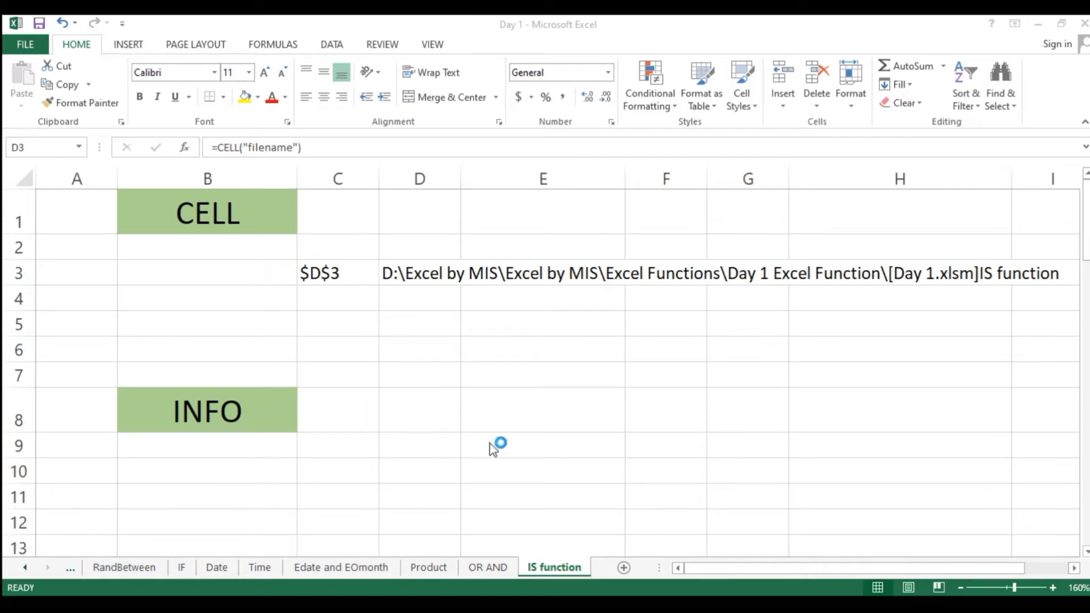
In the Book1 workbook, enter the sample texts F.KBMFKL in H9 and MKCXXL in H11, and return to the Day 1 workbook
{"action": "left_click", "coordinate": [417, 300]}
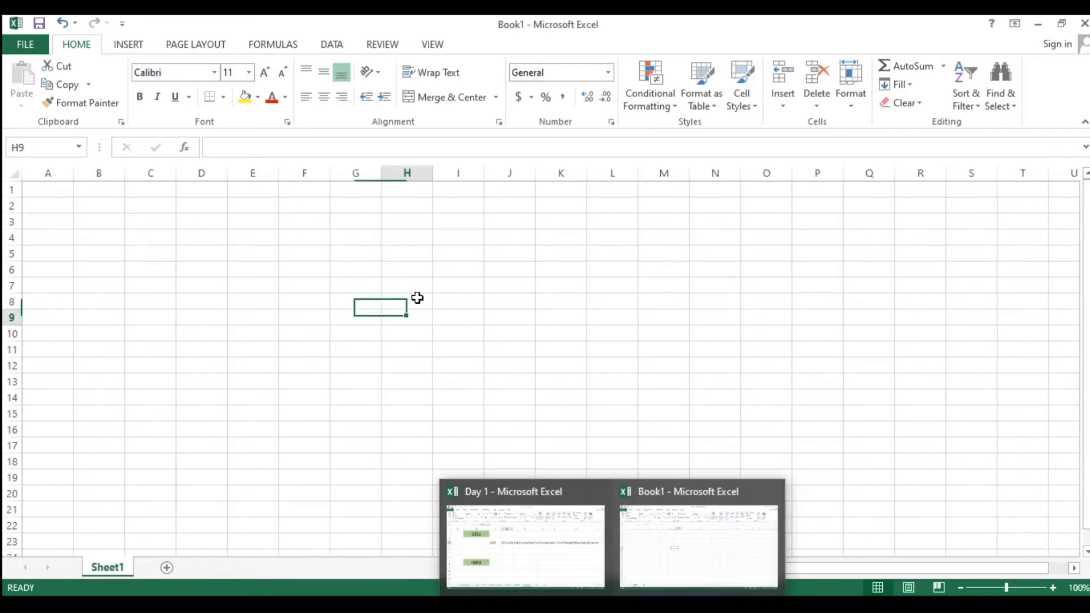
{"action": "type", "text": "F.KBMFKL"}
{"action": "key", "text": "Return"}
{"action": "key", "text": "Return"}
{"action": "type", "text": "MMCKKL"}
{"action": "key", "text": "Return"}
{"action": "key", "text": "alt+Tab"}
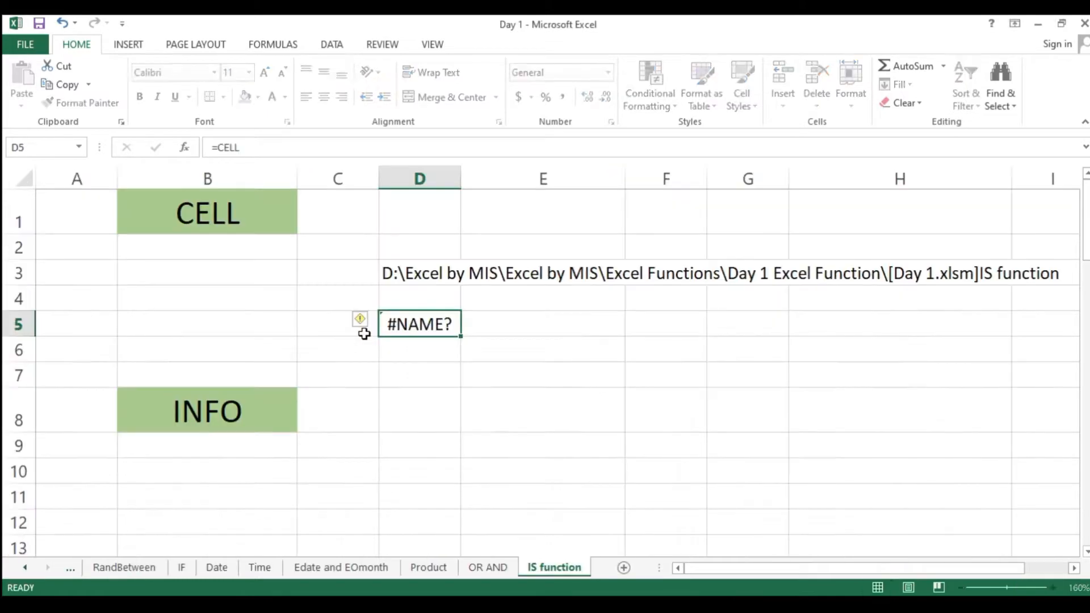
Replace the contents of D5 with a CELL formula that uses "filename" and references cell I15 on Sheet1 of the Book1 workbook
{"action": "key", "text": "Delete"}
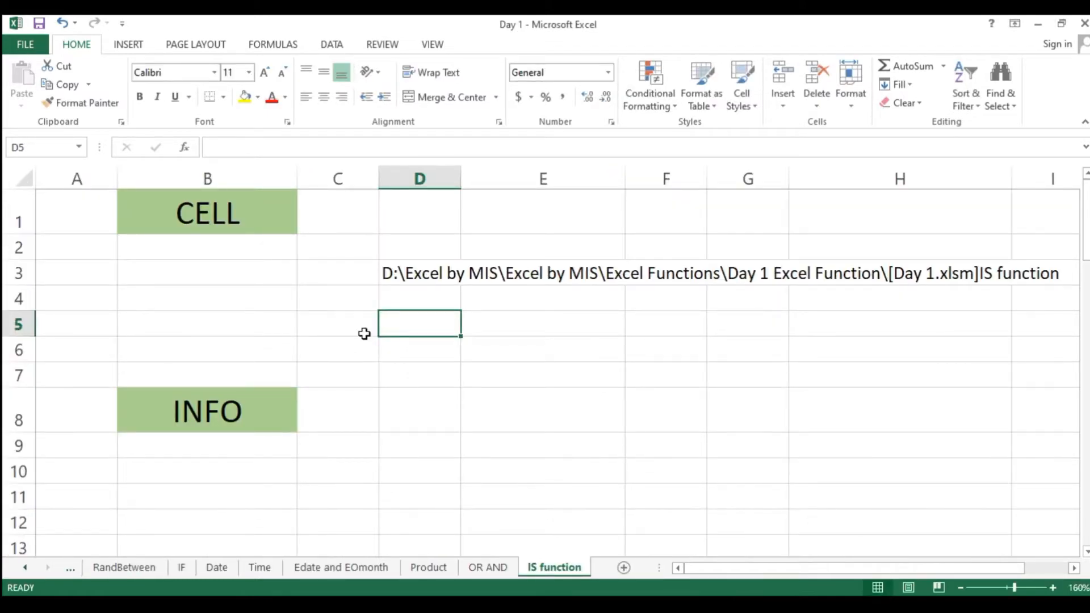
{"action": "type", "text": "=CELL("}
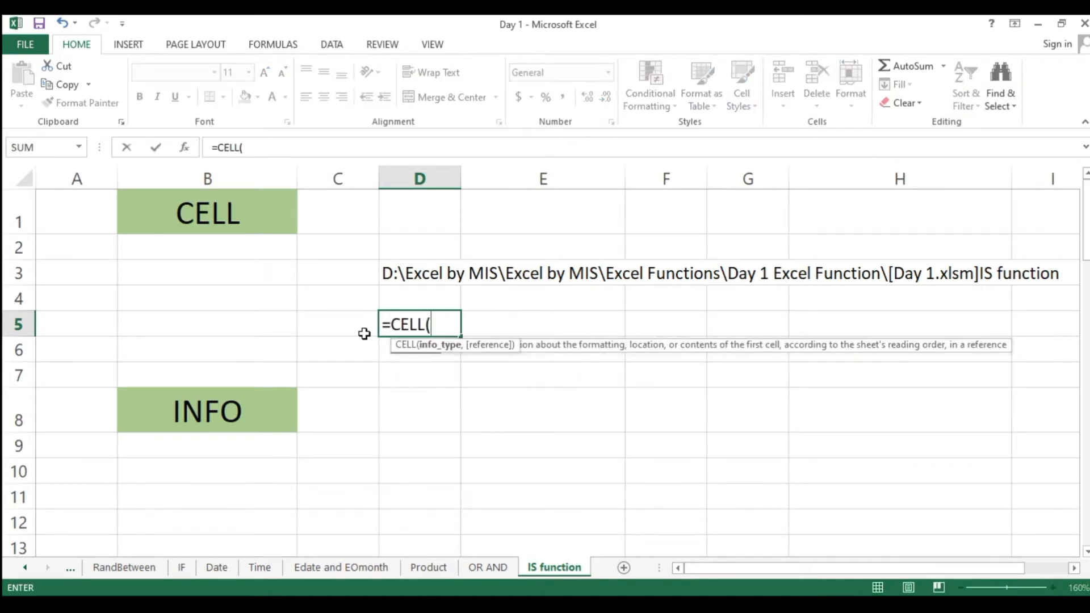
{"action": "key", "text": "Down"}
{"action": "key", "text": "Down"}
{"action": "key", "text": "Down"}
{"action": "key", "text": "Down"}
{"action": "key", "text": "Down"}
{"action": "key", "text": "Down"}
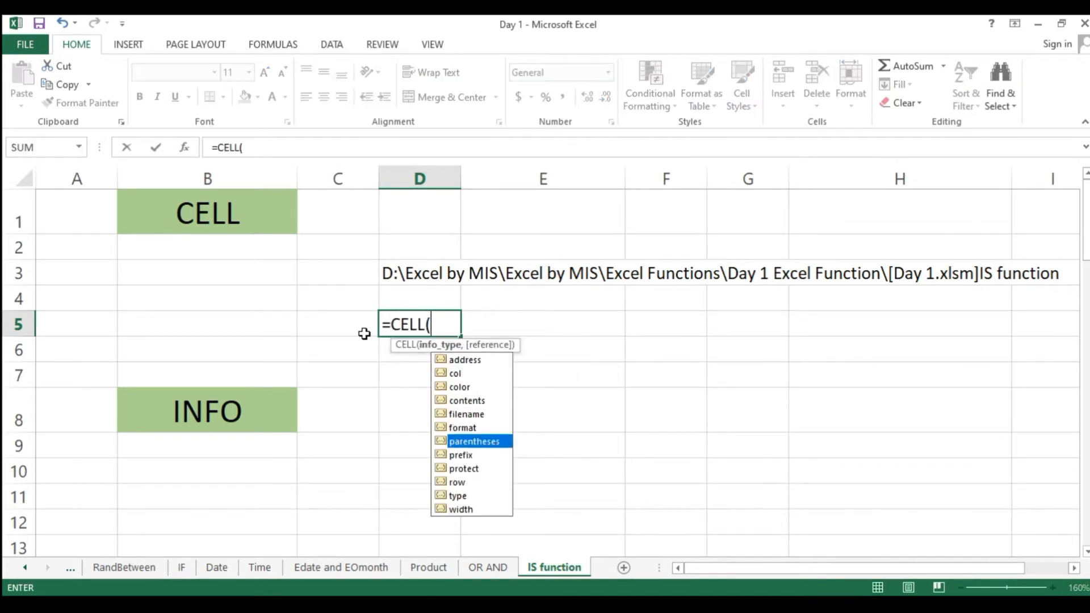
{"action": "key", "text": "Down"}
{"action": "key", "text": "Down"}
{"action": "key", "text": "Down"}
{"action": "key", "text": "Up"}
{"action": "key", "text": "Up"}
{"action": "key", "text": "Up"}
{"action": "key", "text": "Up"}
{"action": "key", "text": "Up"}
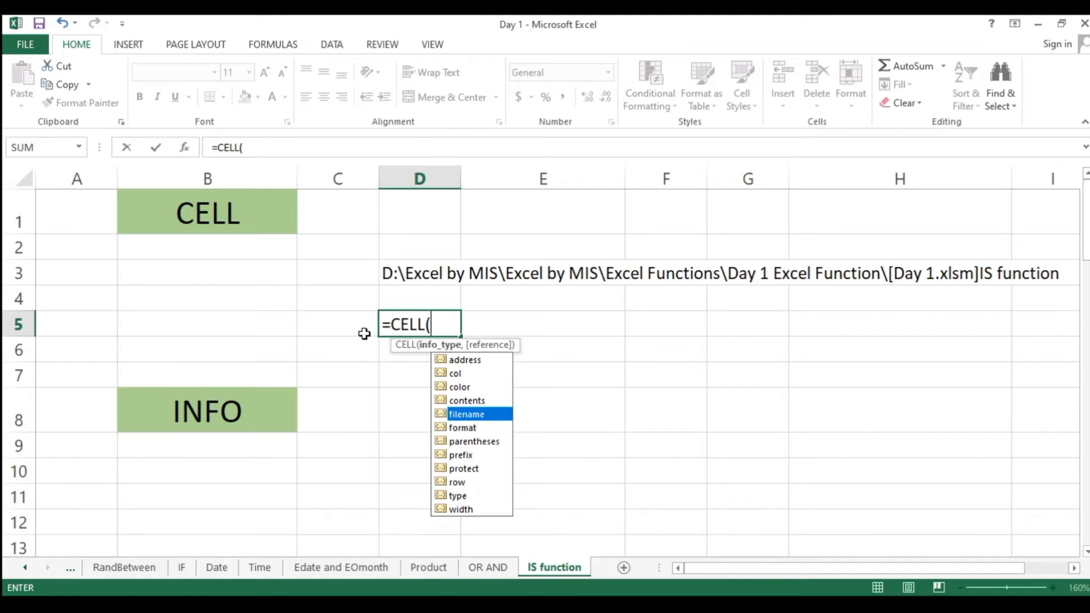
{"action": "key", "text": "Tab"}
{"action": "type", "text": ","}
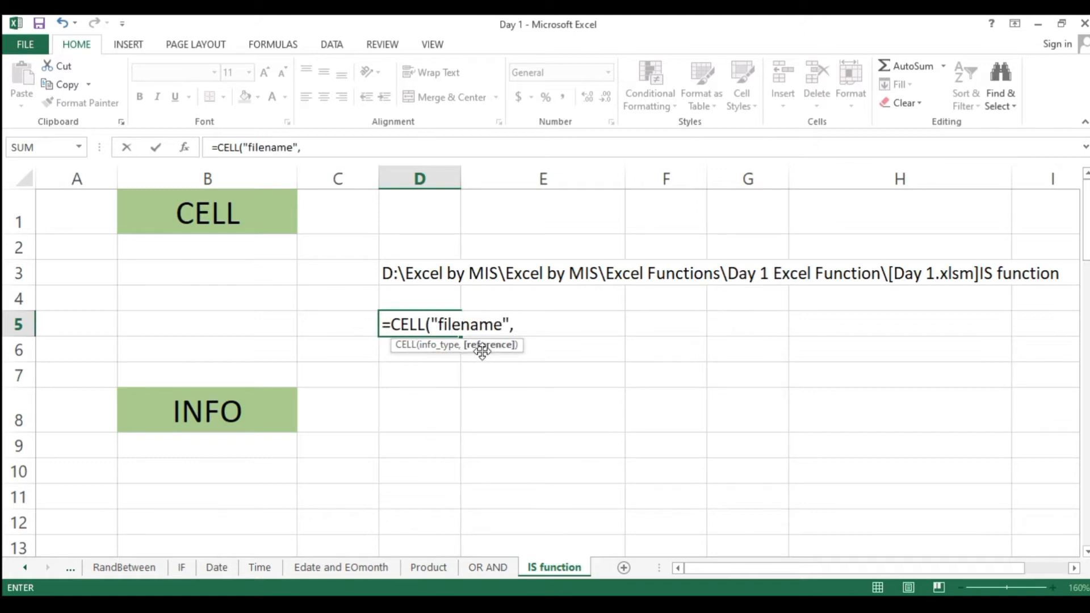
{"action": "key", "text": "alt+Tab"}
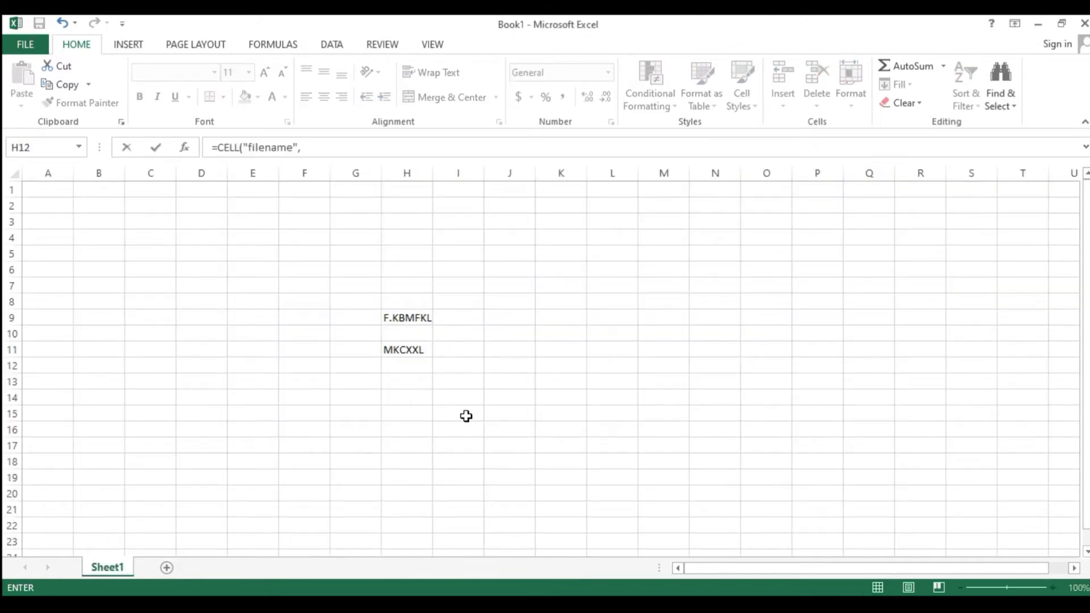
{"action": "left_click", "coordinate": [466, 416]}
{"action": "key", "text": "alt+Tab"}
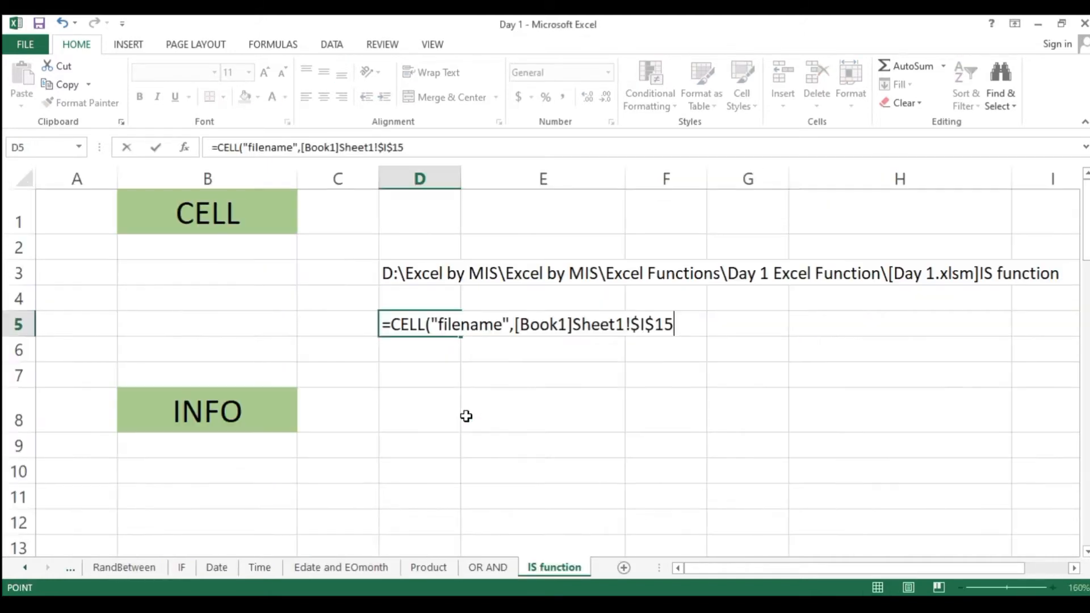
{"action": "key", "text": "Return"}
{"action": "left_click", "coordinate": [440, 319]}
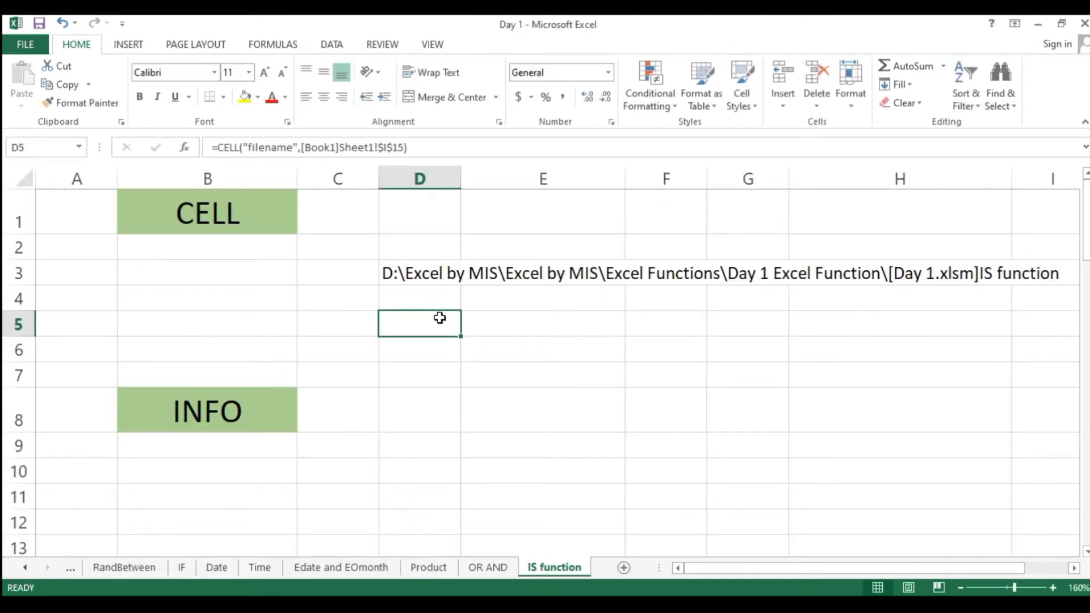
Move the formula from D5 to D1 and show it there as red formula text
{"action": "key", "text": "F2"}
{"action": "key", "text": "Escape"}
{"action": "key", "text": "F2"}
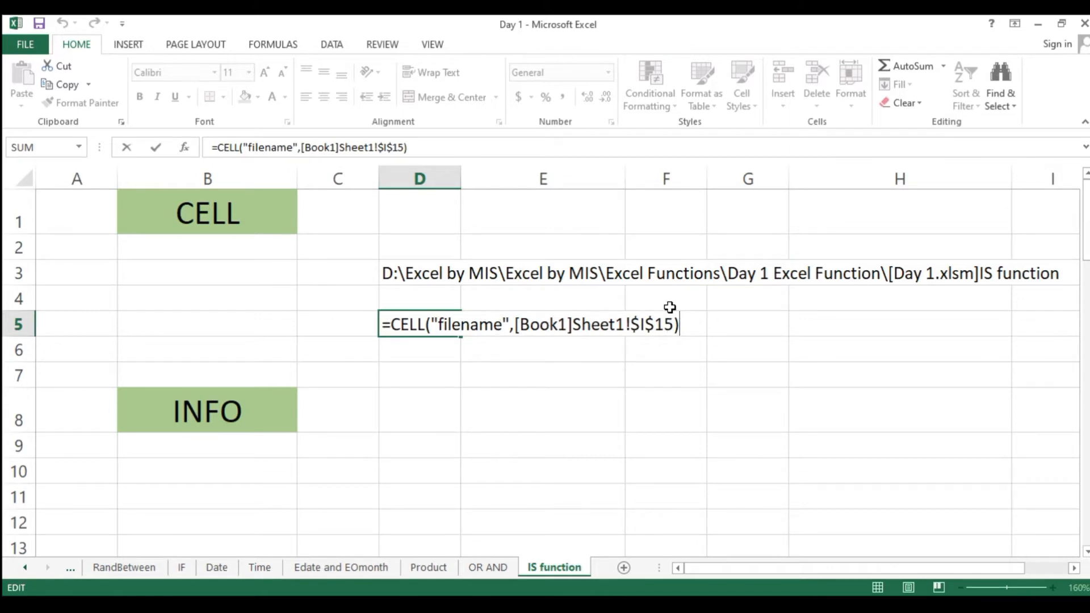
{"action": "key", "text": "Escape"}
{"action": "key", "text": "ctrl+x"}
{"action": "key", "text": "Up"}
{"action": "key", "text": "Up"}
{"action": "key", "text": "Up"}
{"action": "key", "text": "Up"}
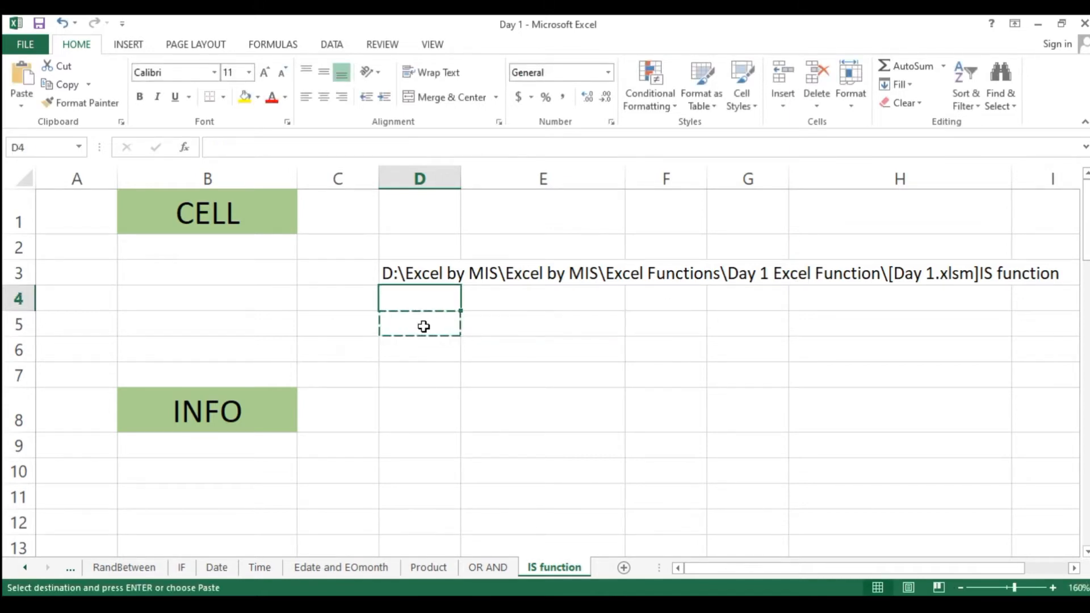
{"action": "key", "text": "ctrl+v"}
{"action": "key", "text": "F2"}
{"action": "key", "text": "Return"}
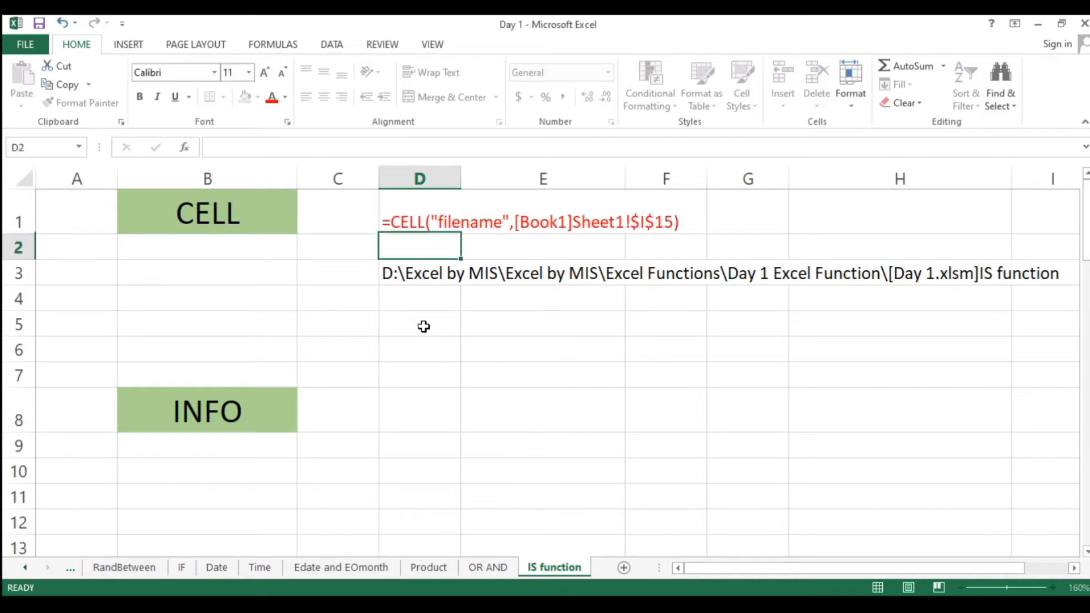
{"action": "key", "text": "Left"}
{"action": "key", "text": "Down"}
{"action": "key", "text": "Down"}
{"action": "key", "text": "Down"}
{"action": "type", "text": "=C"}
{"action": "key", "text": "Escape"}
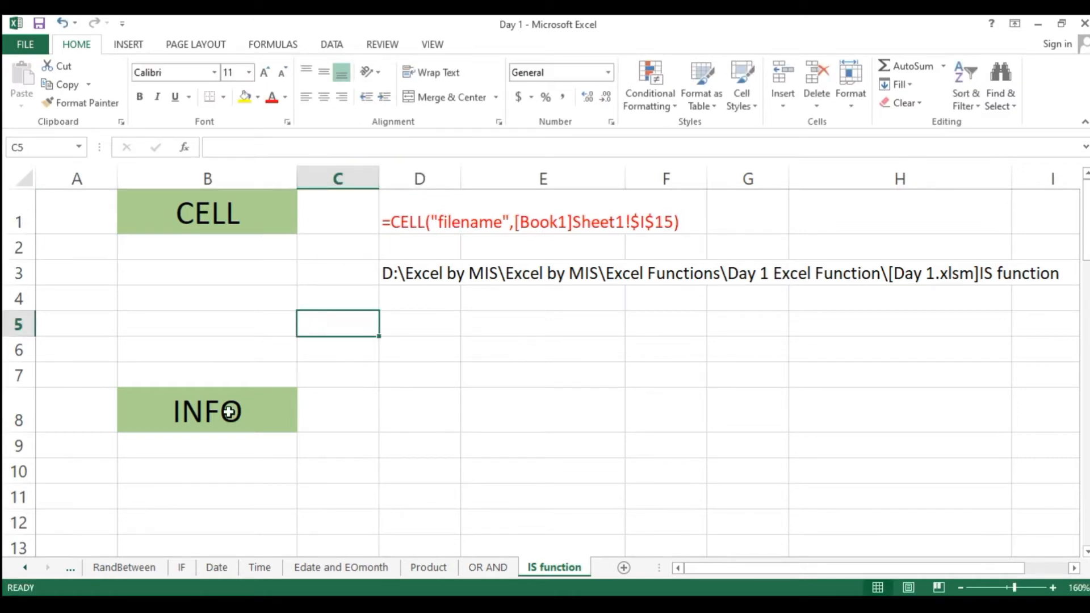
Enter the formula =CELL("width",B1) in cell B4
{"action": "key", "text": "Left"}
{"action": "key", "text": "Left"}
{"action": "key", "text": "Up"}
{"action": "key", "text": "Right"}
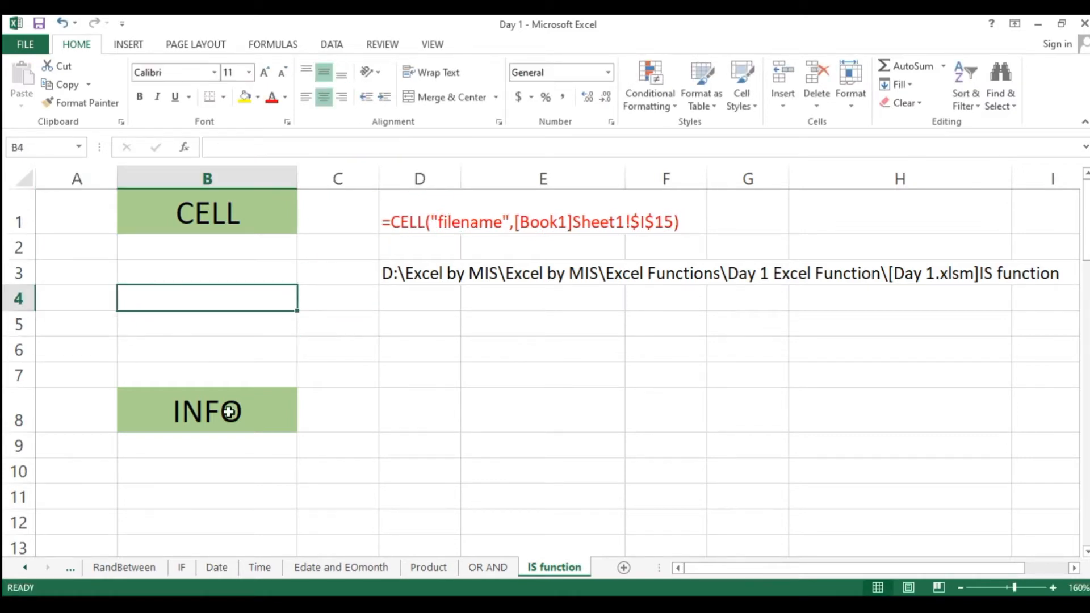
{"action": "type", "text": "=CEL"}
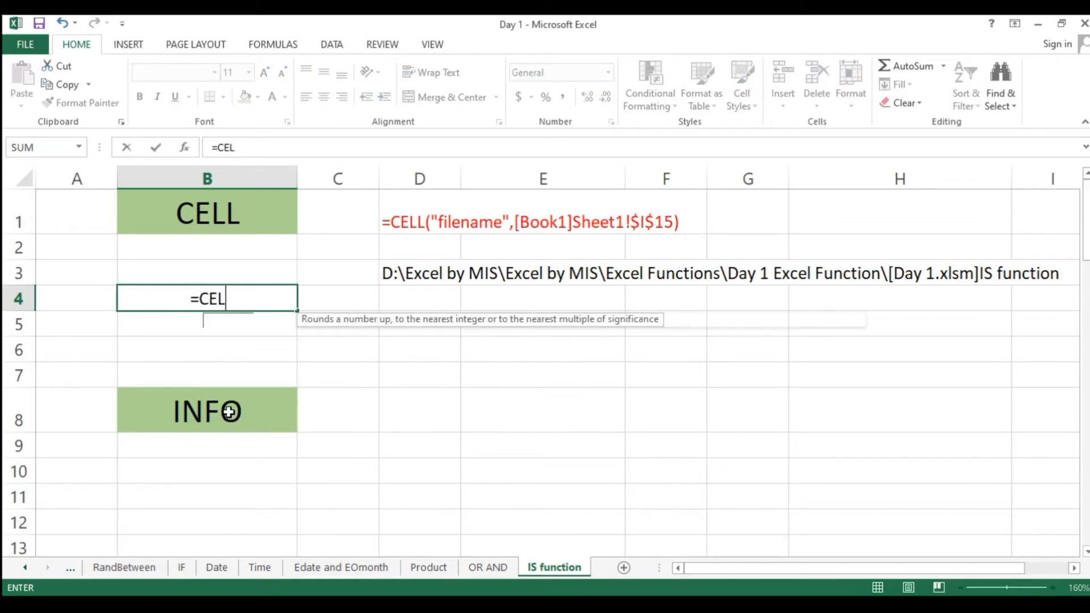
{"action": "type", "text": "L("}
{"action": "key", "text": "Down"}
{"action": "key", "text": "Down"}
{"action": "key", "text": "Down"}
{"action": "key", "text": "Down"}
{"action": "key", "text": "Down"}
{"action": "key", "text": "Down"}
{"action": "key", "text": "Down"}
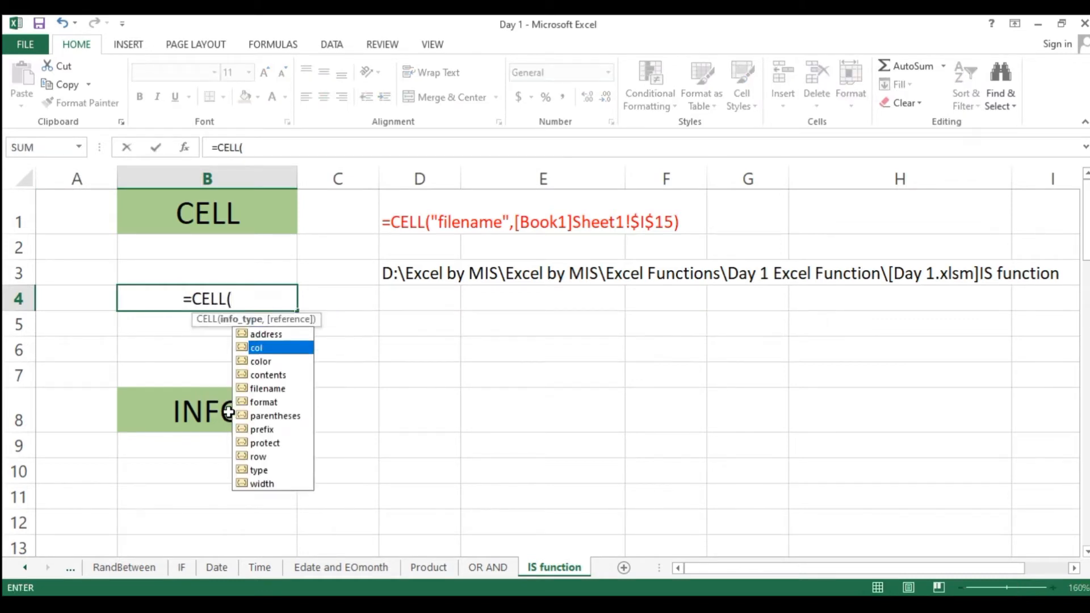
{"action": "key", "text": "Down"}
{"action": "key", "text": "Down"}
{"action": "key", "text": "Down"}
{"action": "key", "text": "Down"}
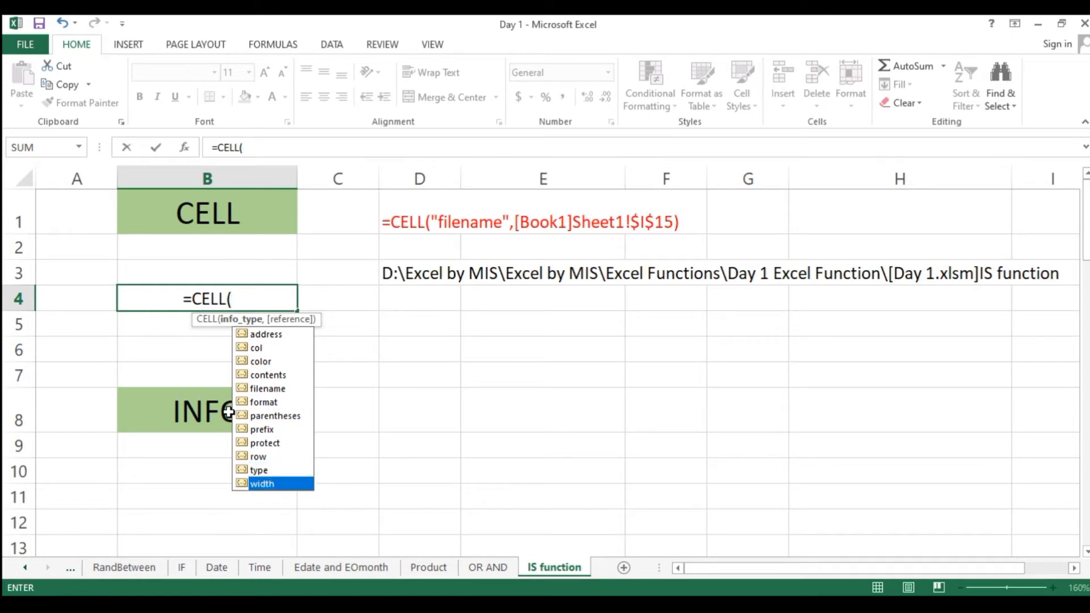
{"action": "key", "text": "Tab"}
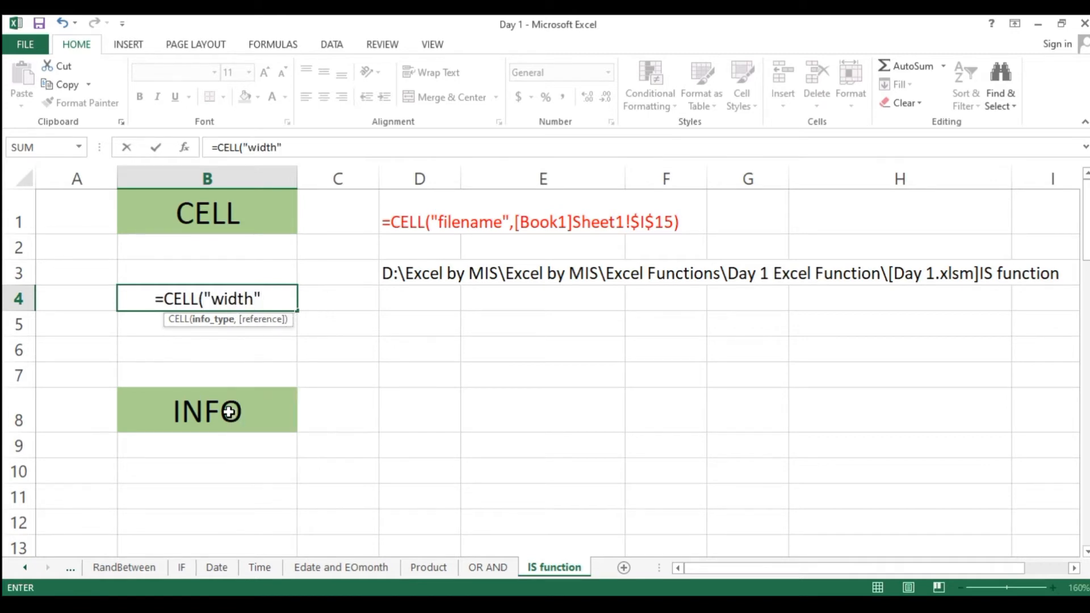
{"action": "type", "text": ","}
{"action": "left_click", "coordinate": [216, 218]}
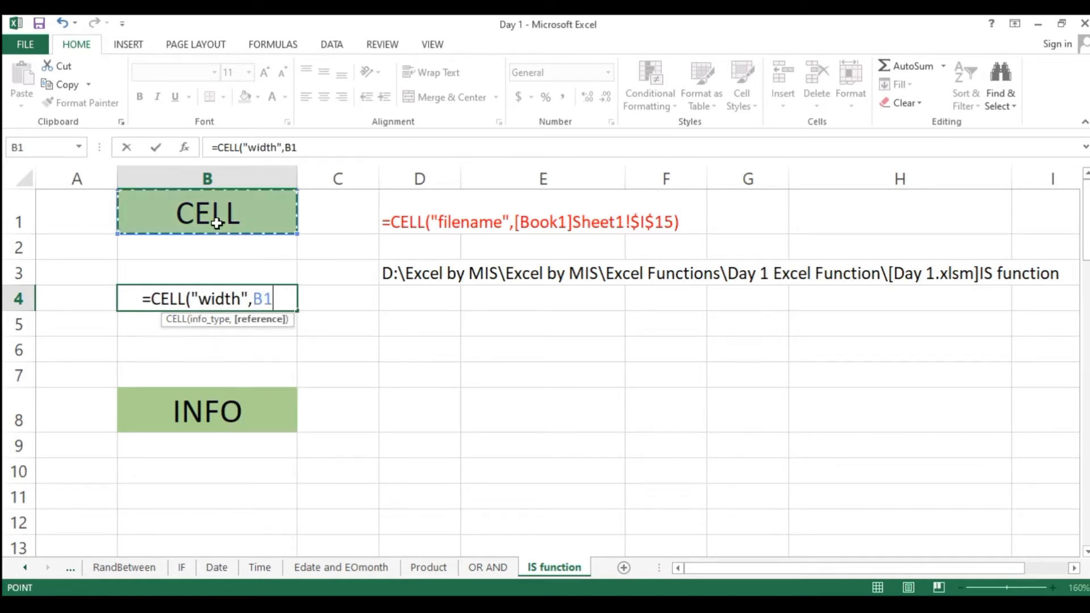
{"action": "key", "text": "Return"}
{"action": "key", "text": "Up"}
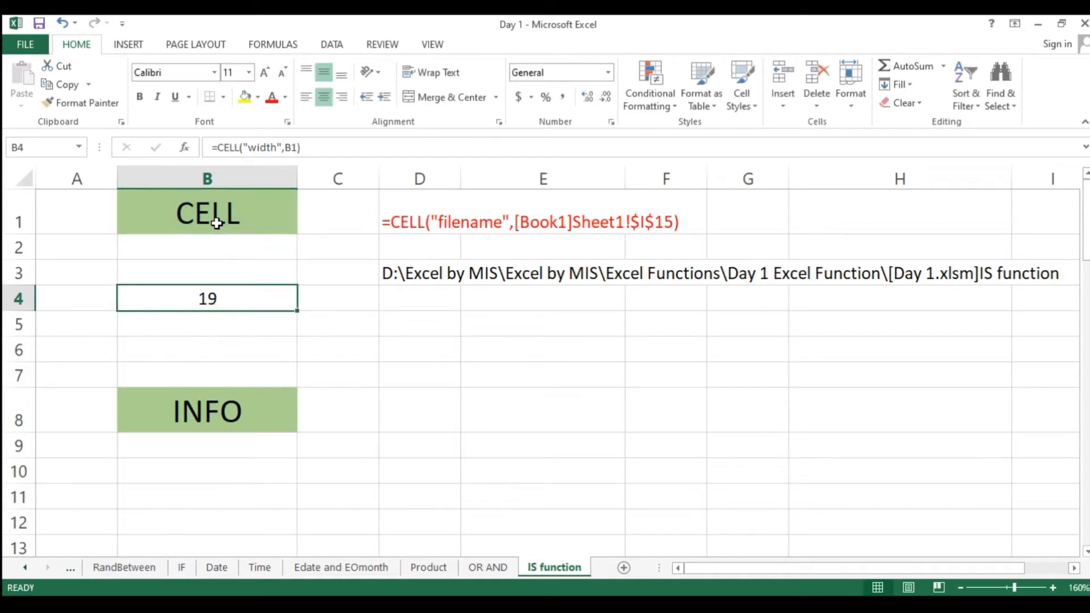
Enter a CELL formula with the "width" info type and no reference in cell B5
{"action": "key", "text": "Down"}
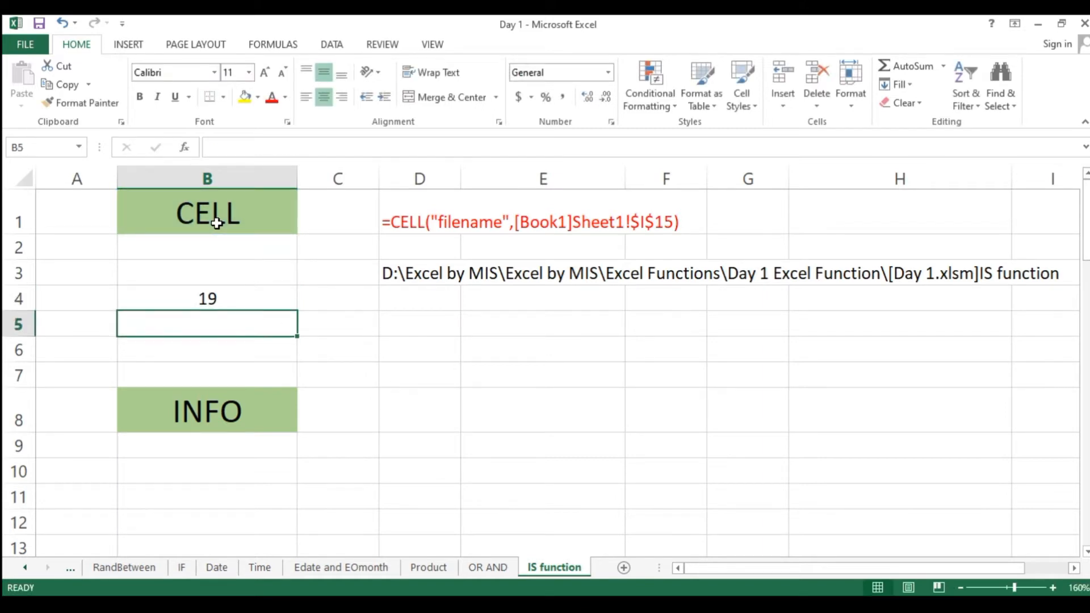
{"action": "type", "text": "=CELL("}
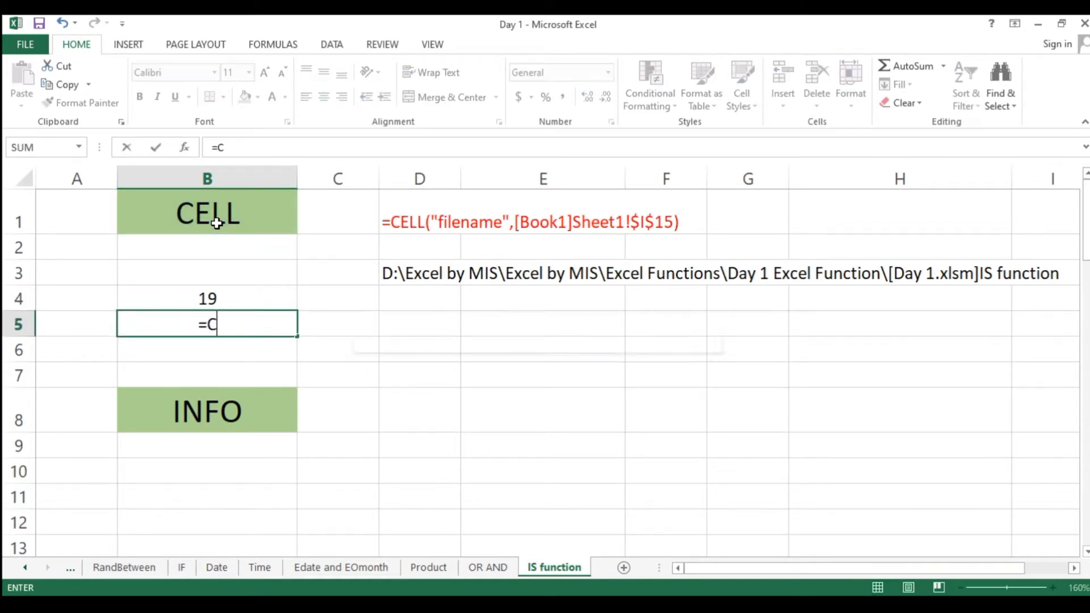
{"action": "key", "text": "Down"}
{"action": "key", "text": "Down"}
{"action": "key", "text": "Down"}
{"action": "key", "text": "Down"}
{"action": "key", "text": "Down"}
{"action": "key", "text": "Down"}
{"action": "key", "text": "Down"}
{"action": "key", "text": "Down"}
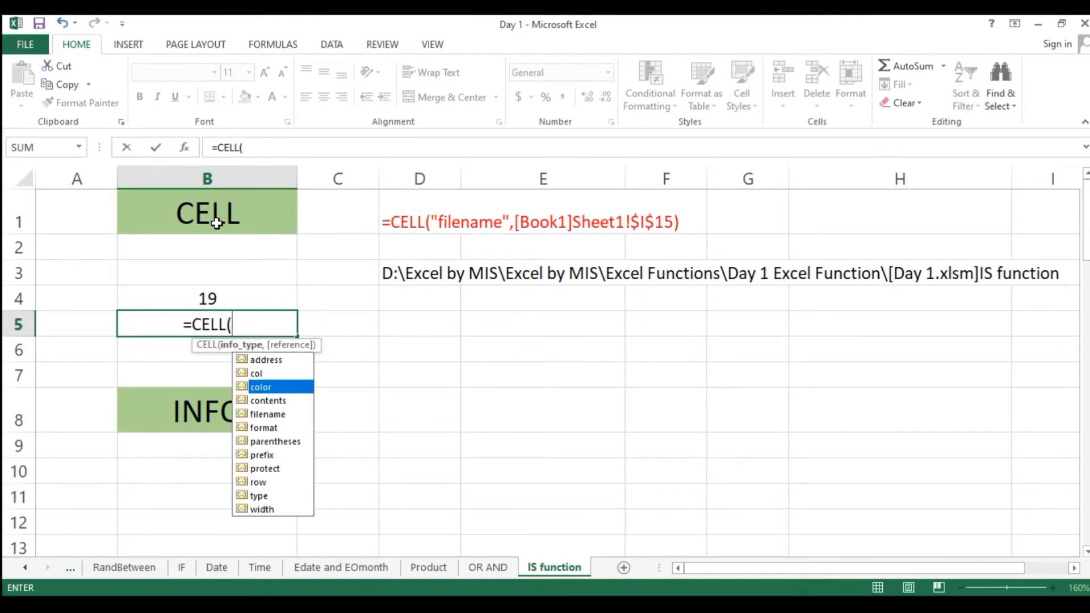
{"action": "key", "text": "Down"}
{"action": "key", "text": "Down"}
{"action": "key", "text": "Down"}
{"action": "key", "text": "Tab"}
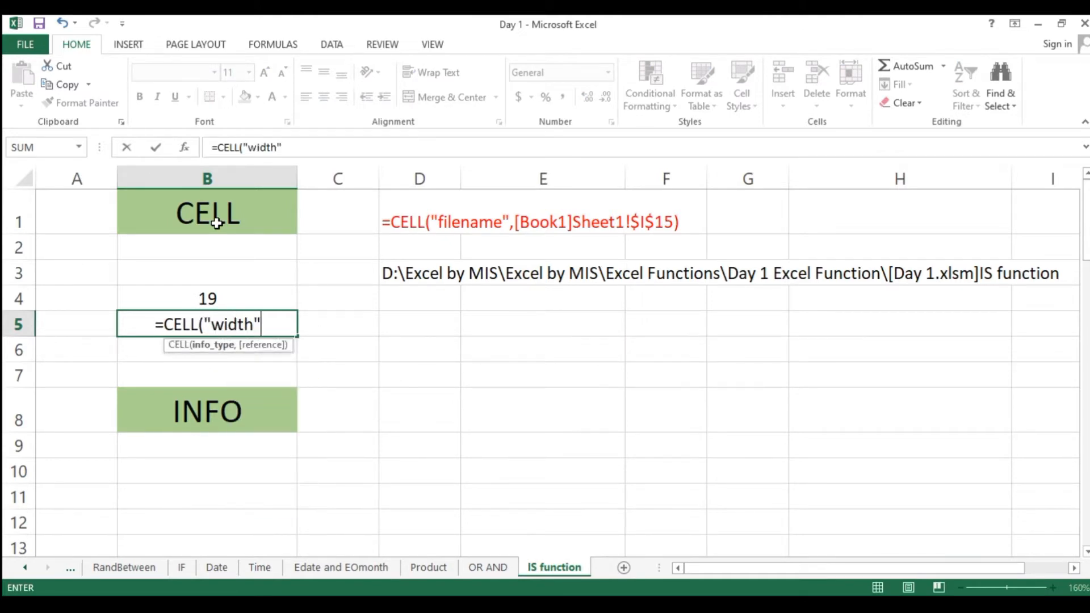
{"action": "key", "text": "Return"}
{"action": "key", "text": "Up"}
{"action": "key", "text": "Right"}
{"action": "key", "text": "Left"}
{"action": "key", "text": "Down"}
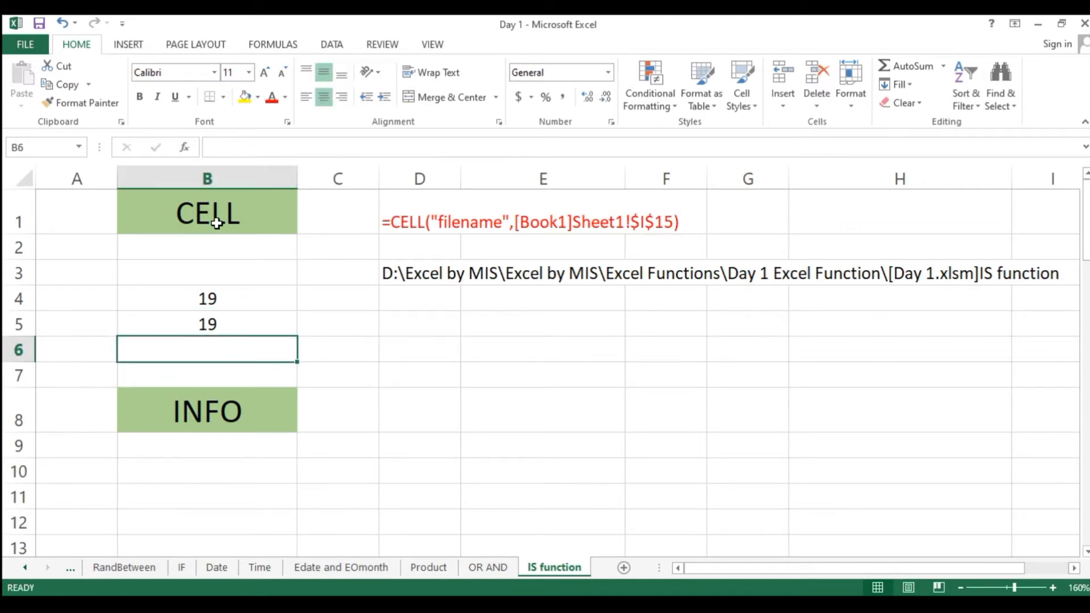
Enter a CELL formula with the "width" info type and no reference in cell B6
{"action": "type", "text": "=CE"}
{"action": "key", "text": "Down"}
{"action": "key", "text": "Down"}
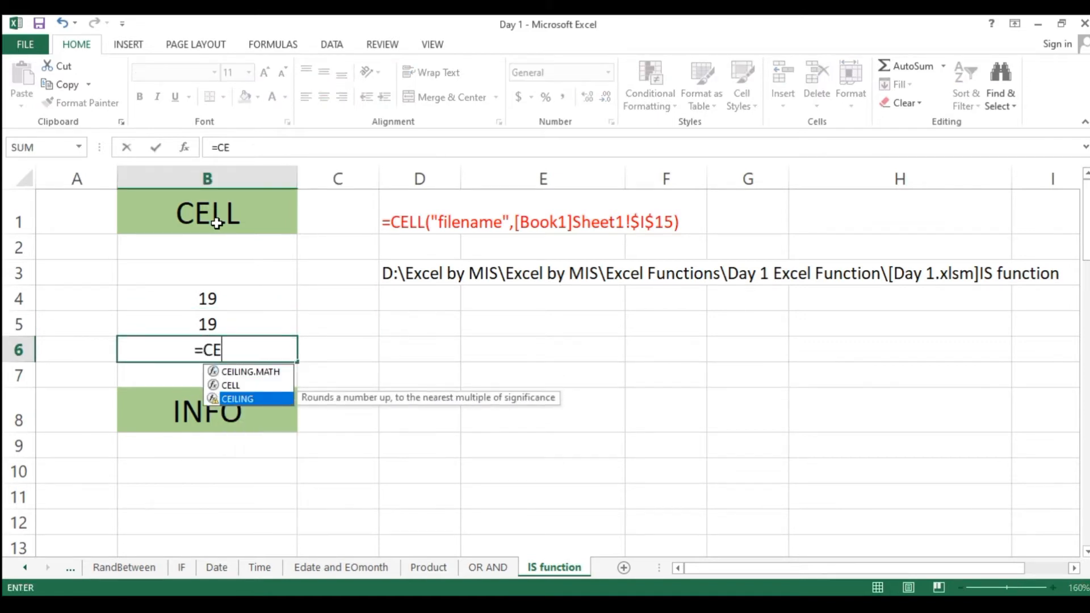
{"action": "key", "text": "Up"}
{"action": "key", "text": "Tab"}
{"action": "key", "text": "Down"}
{"action": "key", "text": "Down"}
{"action": "key", "text": "Down"}
{"action": "key", "text": "Down"}
{"action": "key", "text": "Down"}
{"action": "key", "text": "Down"}
{"action": "key", "text": "Down"}
{"action": "key", "text": "Down"}
{"action": "key", "text": "Down"}
{"action": "key", "text": "Down"}
{"action": "key", "text": "Down"}
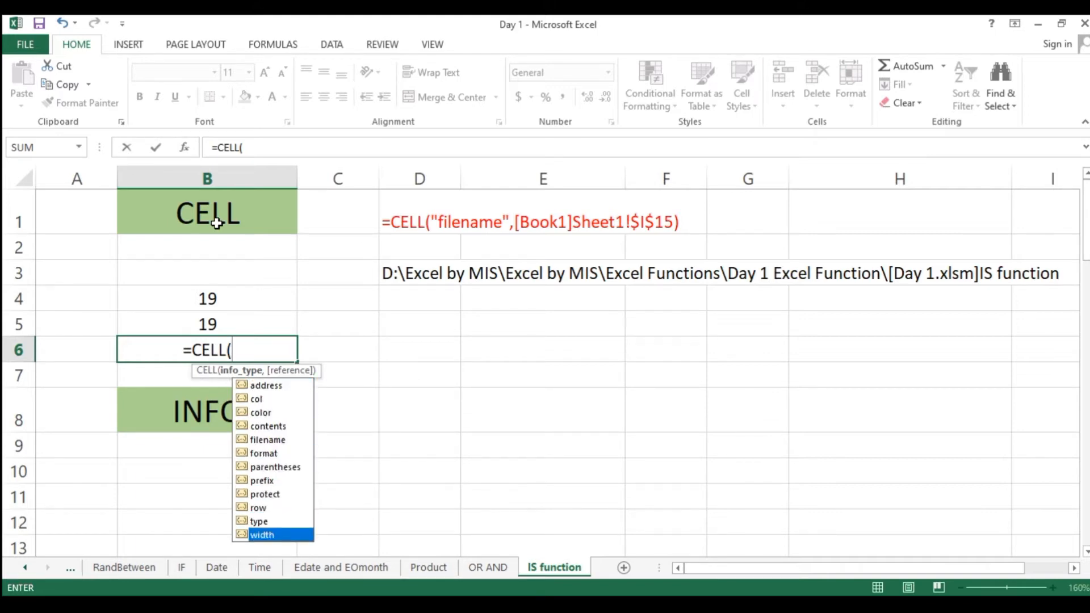
{"action": "key", "text": "Tab"}
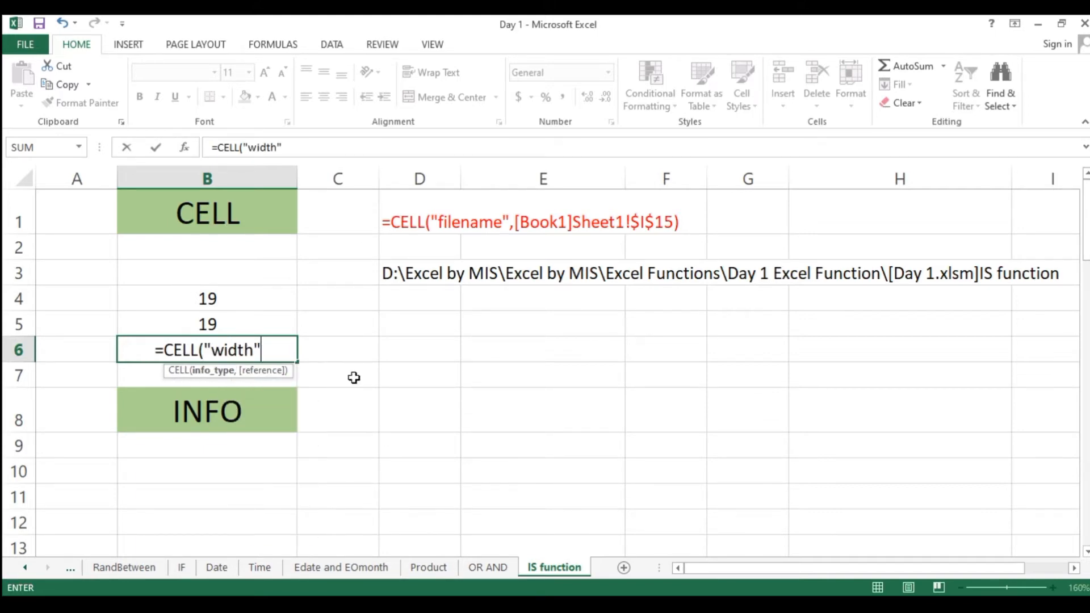
{"action": "left_click", "coordinate": [435, 354]}
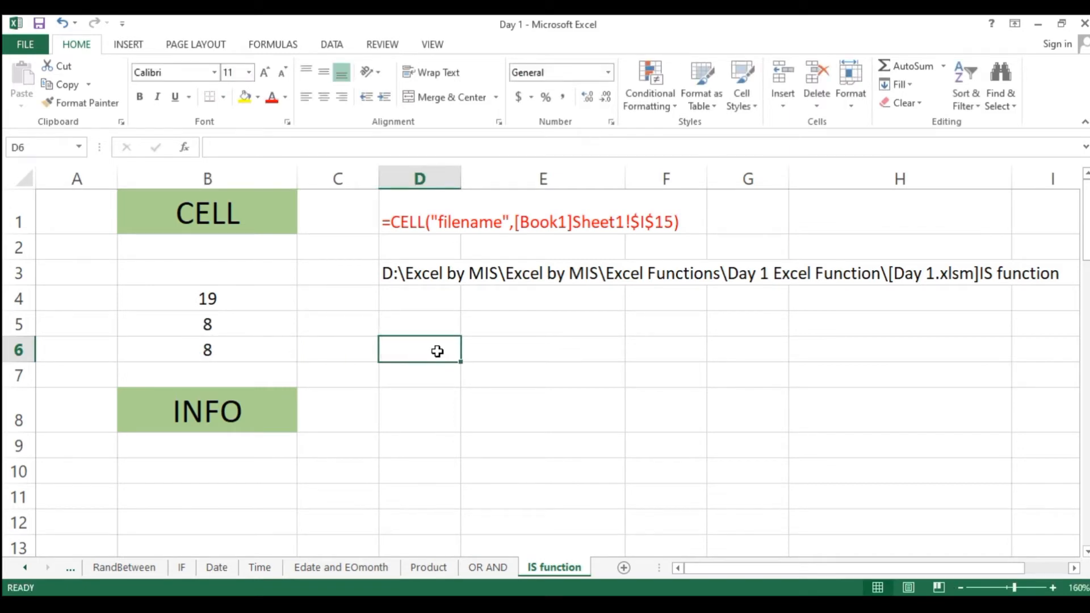
{"action": "key", "text": "Left"}
{"action": "key", "text": "Left"}
{"action": "key", "text": "Right"}
{"action": "key", "text": "Right"}
Enter the formula =INFO("DIRECTORY") in cell B10 below the INFO heading and autofit the width of column B
{"action": "key", "text": "Down"}
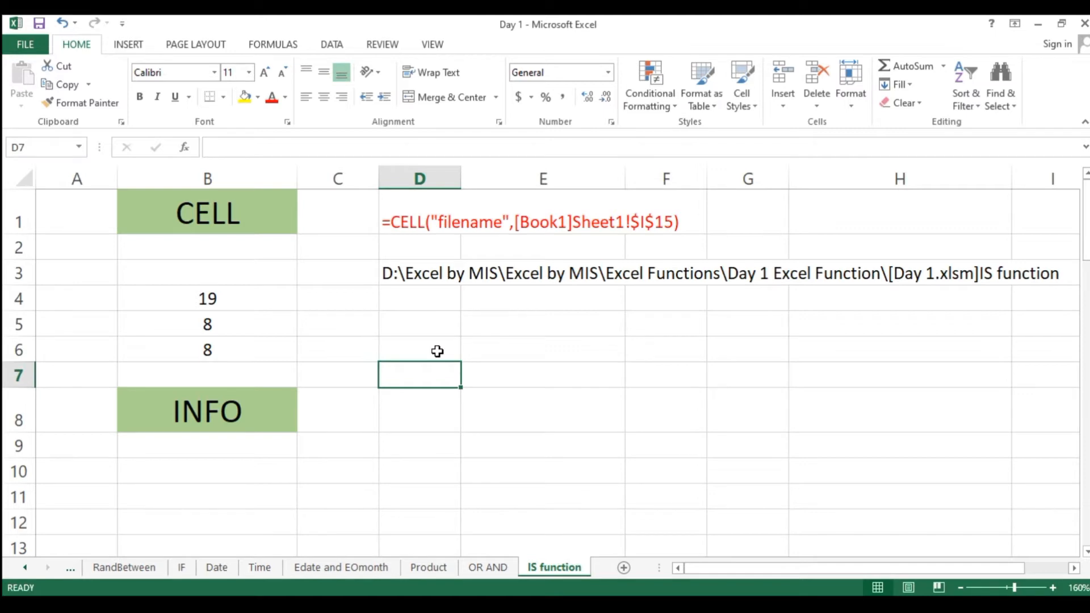
{"action": "key", "text": "Left"}
{"action": "key", "text": "Down"}
{"action": "key", "text": "Left"}
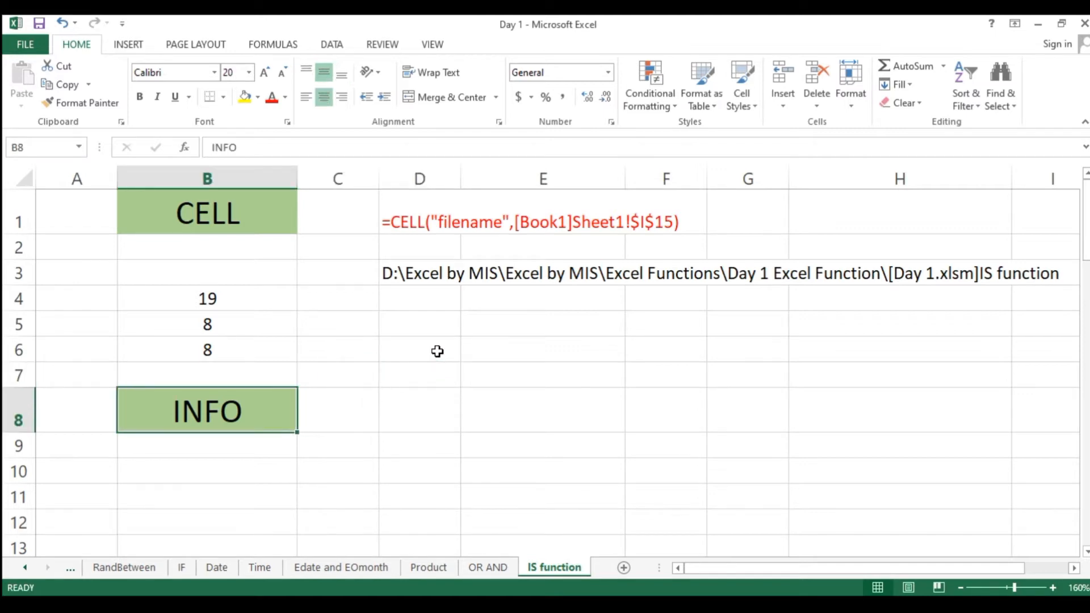
{"action": "key", "text": "Down"}
{"action": "key", "text": "Down"}
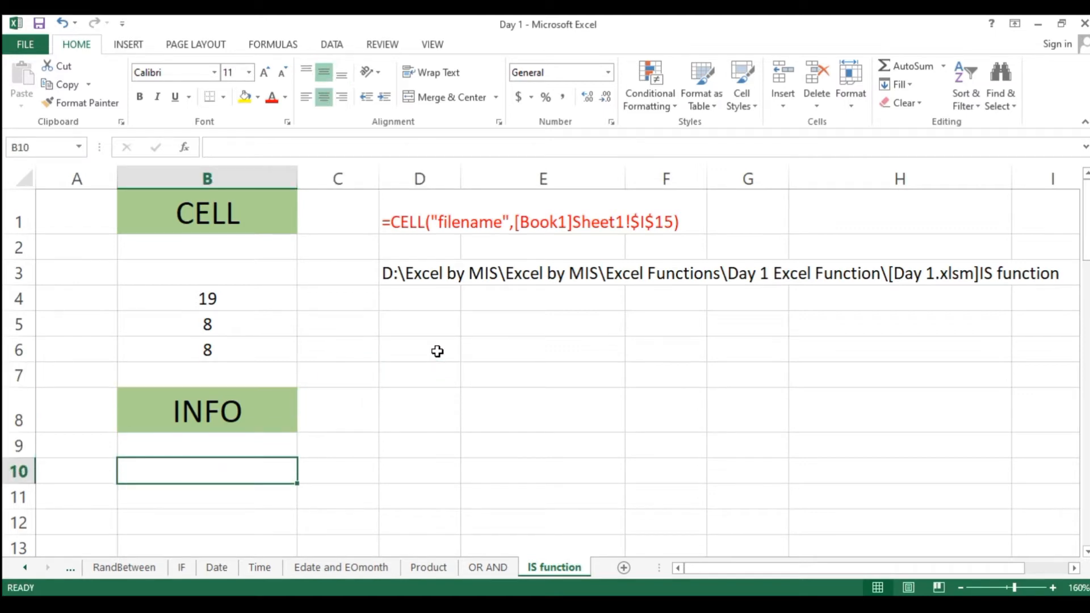
{"action": "type", "text": "=INFO("}
{"action": "key", "text": "Down"}
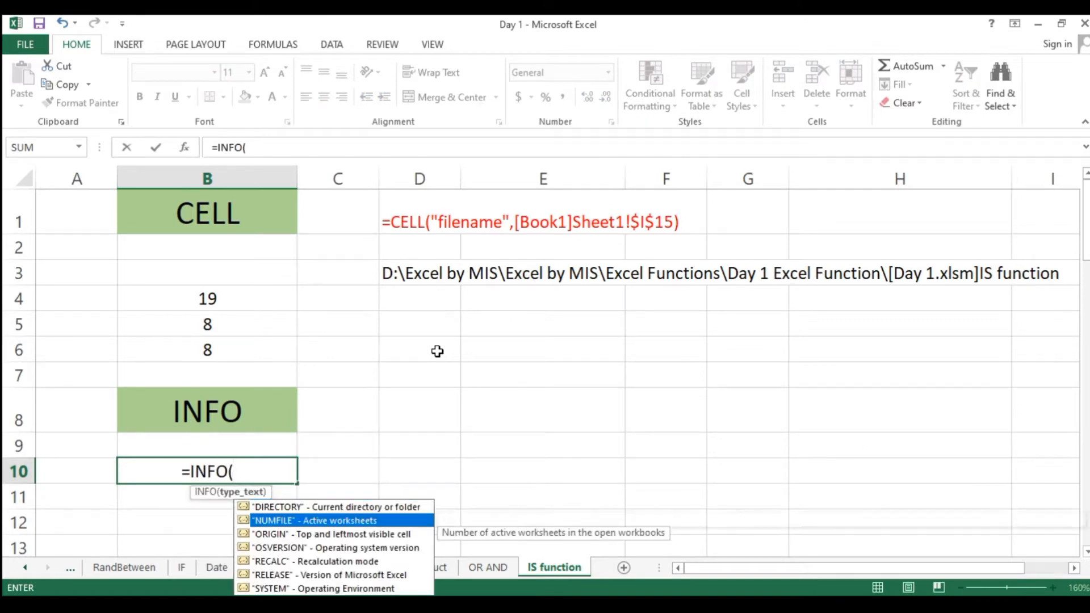
{"action": "key", "text": "Down"}
{"action": "key", "text": "Up"}
{"action": "key", "text": "Up"}
{"action": "key", "text": "Tab"}
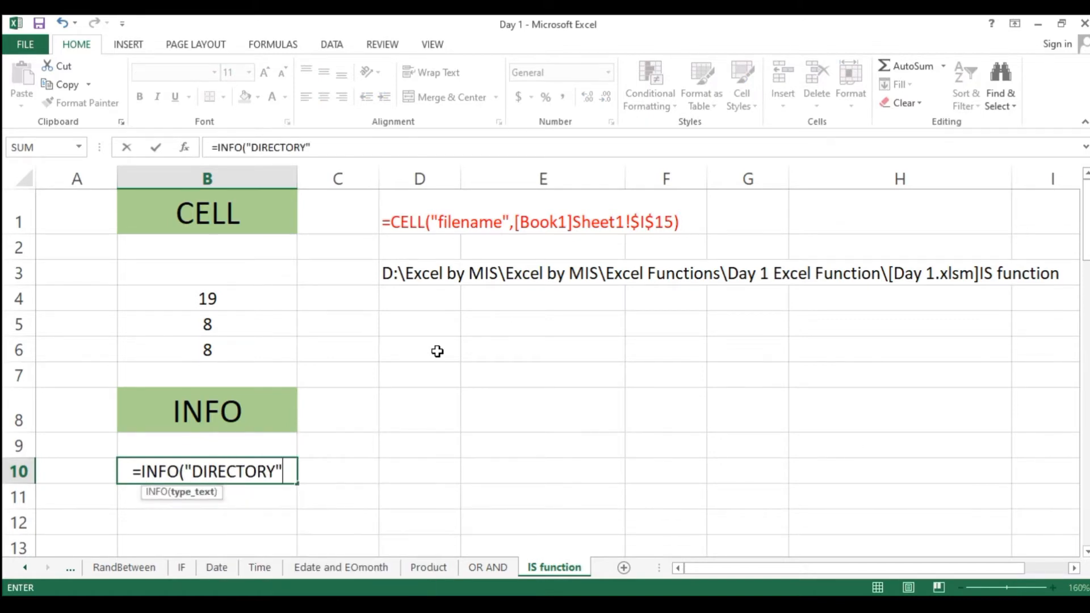
{"action": "type", "text": ")"}
{"action": "key", "text": "Return"}
{"action": "key", "text": "Up"}
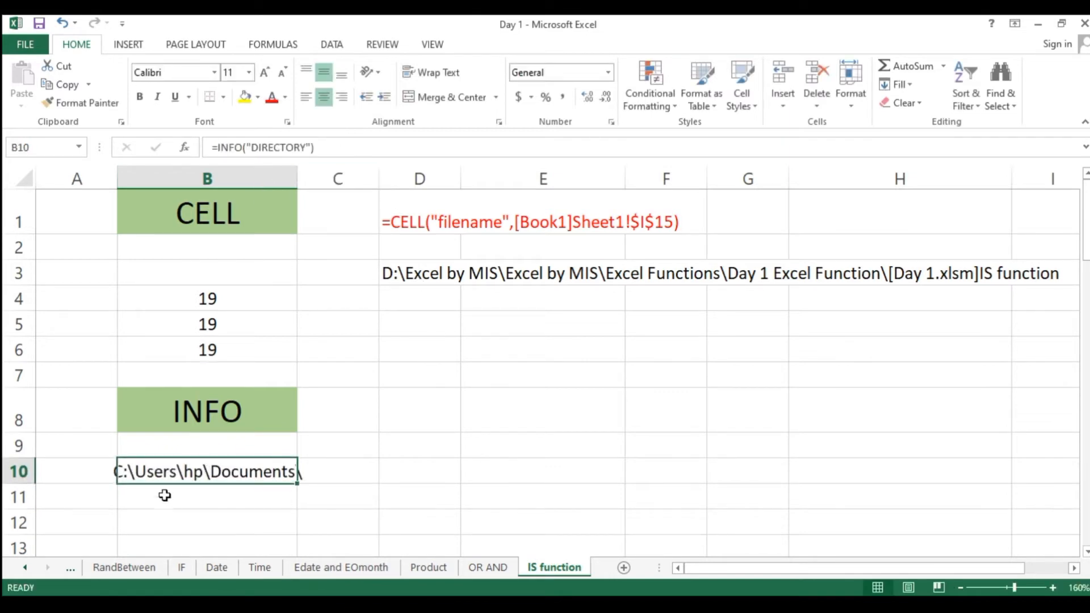
{"action": "double_click", "coordinate": [299, 177]}
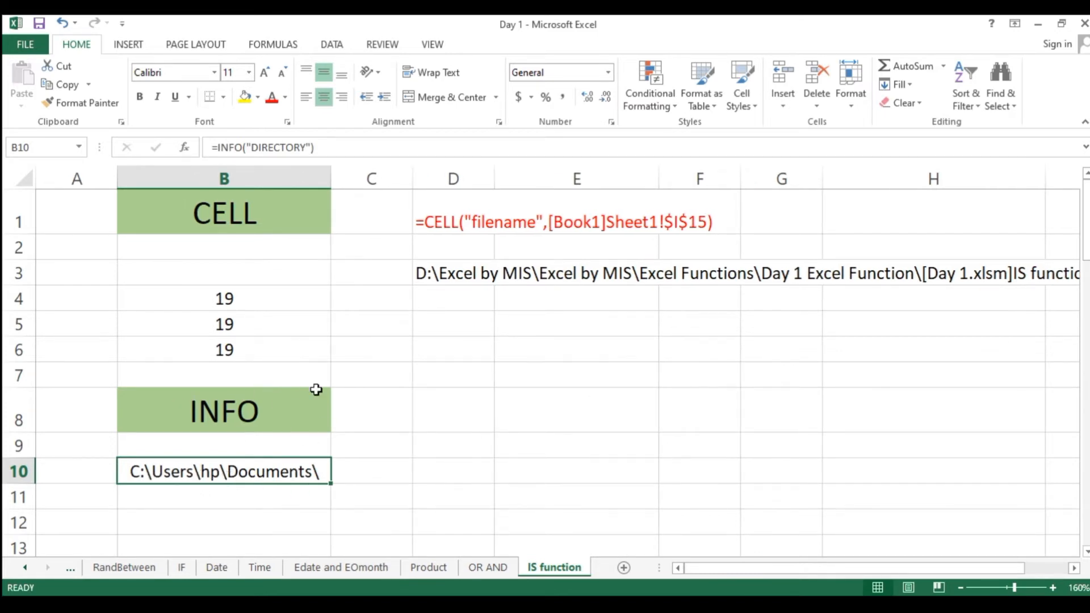
Try the INFO function with the "NUMFILE" type in cell C12
{"action": "left_click", "coordinate": [253, 512]}
{"action": "key", "text": "Up"}
{"action": "key", "text": "Down"}
{"action": "key", "text": "Down"}
{"action": "key", "text": "Down"}
{"action": "key", "text": "Up"}
{"action": "key", "text": "Up"}
{"action": "key", "text": "Right"}
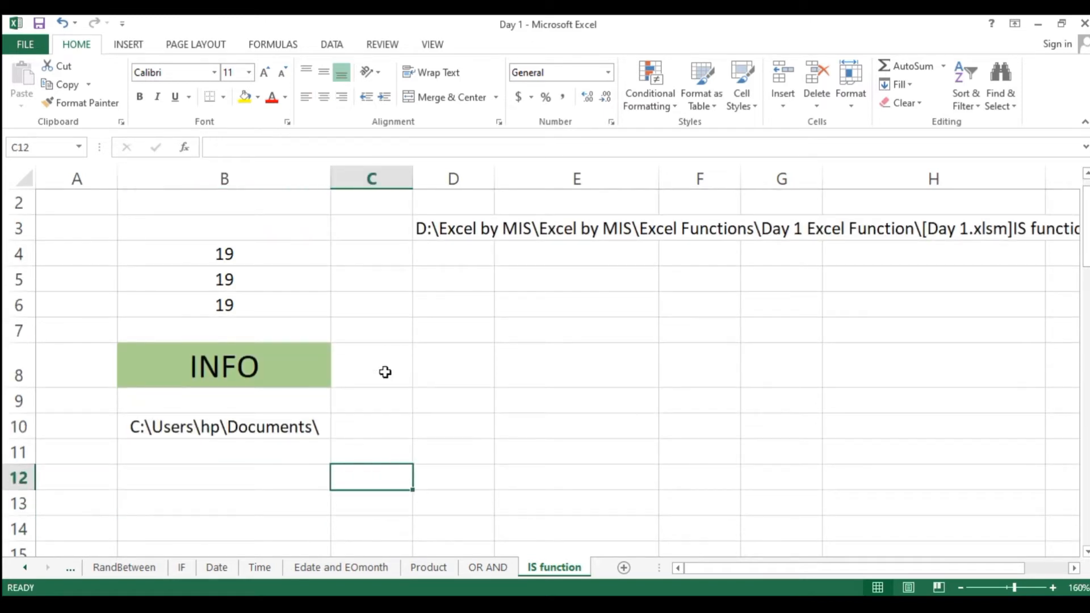
{"action": "type", "text": "=INFO("}
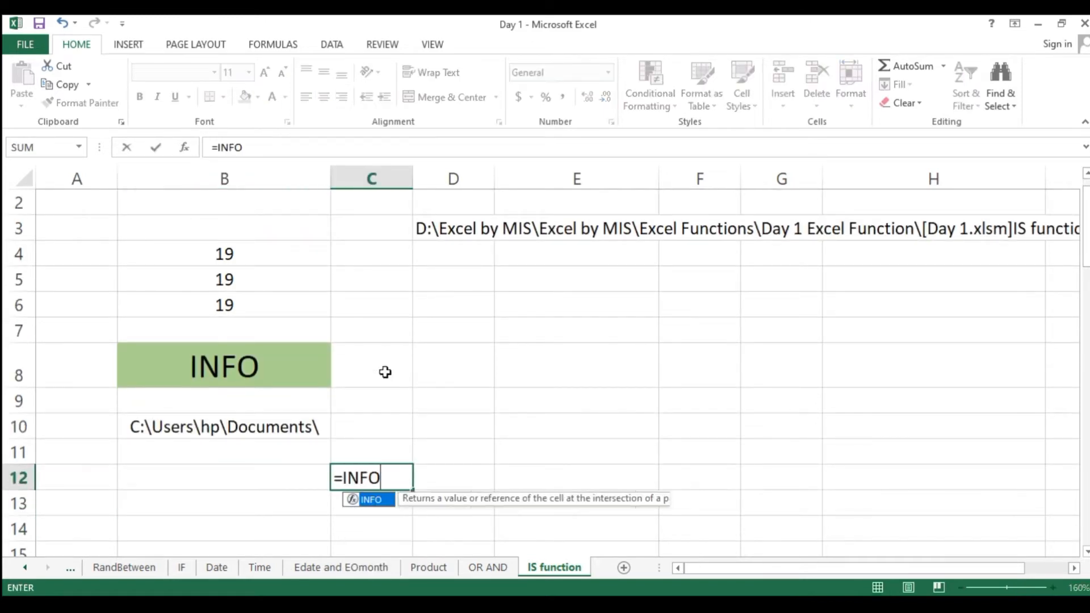
{"action": "key", "text": "Down"}
{"action": "key", "text": "Down"}
{"action": "key", "text": "Down"}
{"action": "key", "text": "Down"}
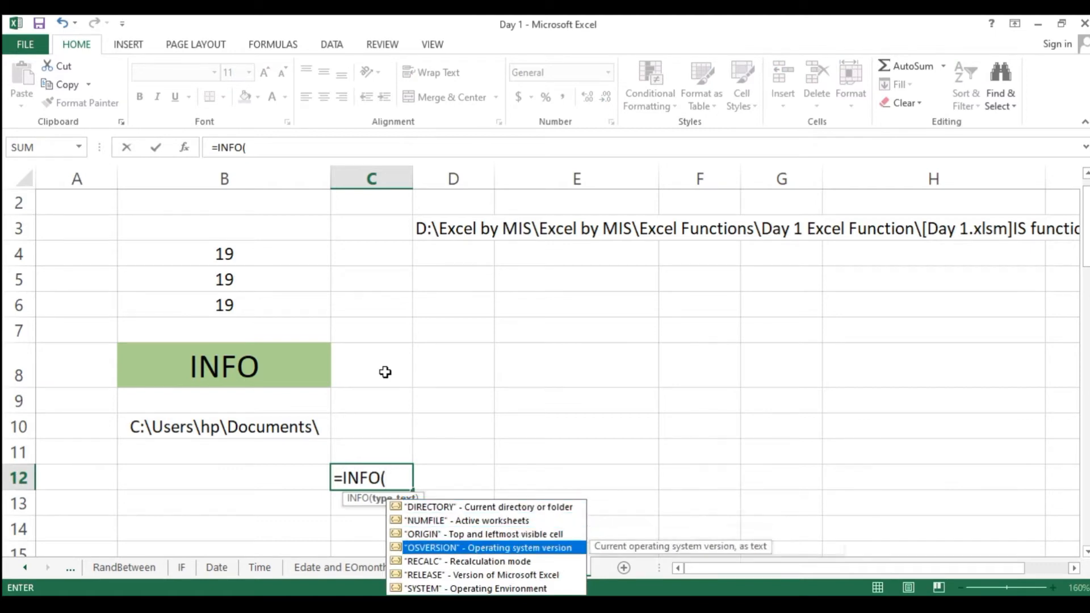
{"action": "key", "text": "Down"}
{"action": "key", "text": "Down"}
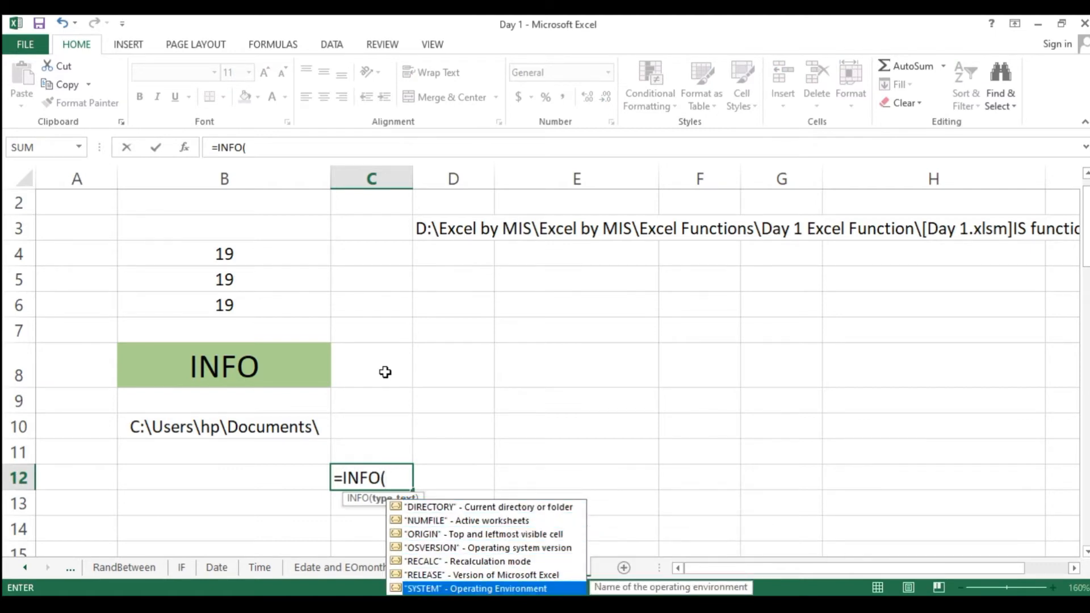
{"action": "key", "text": "Up"}
{"action": "key", "text": "Up"}
{"action": "key", "text": "Up"}
{"action": "key", "text": "Up"}
{"action": "key", "text": "Up"}
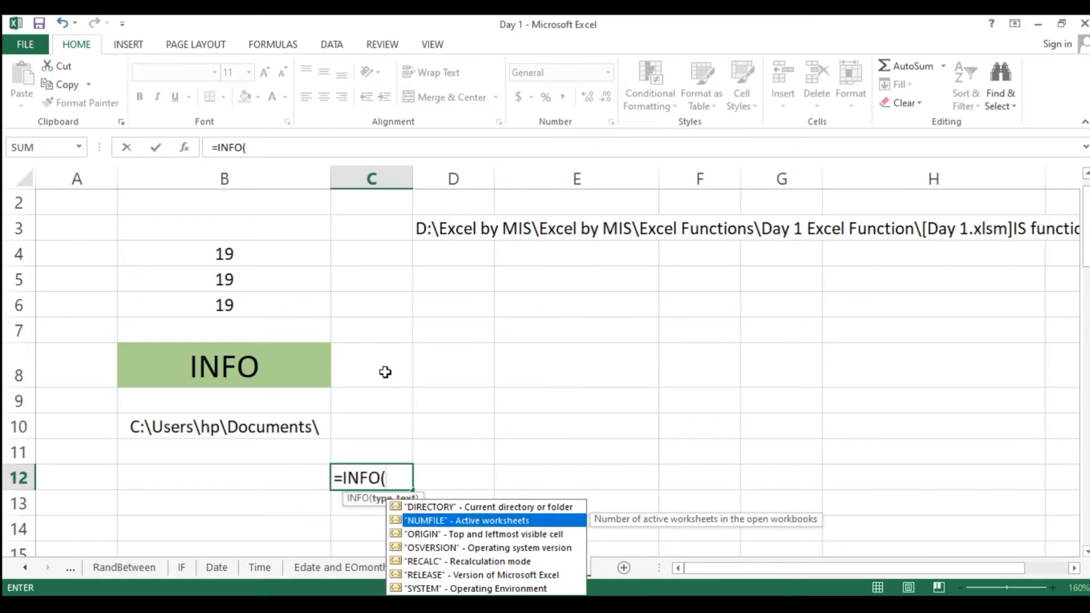
{"action": "key", "text": "Tab"}
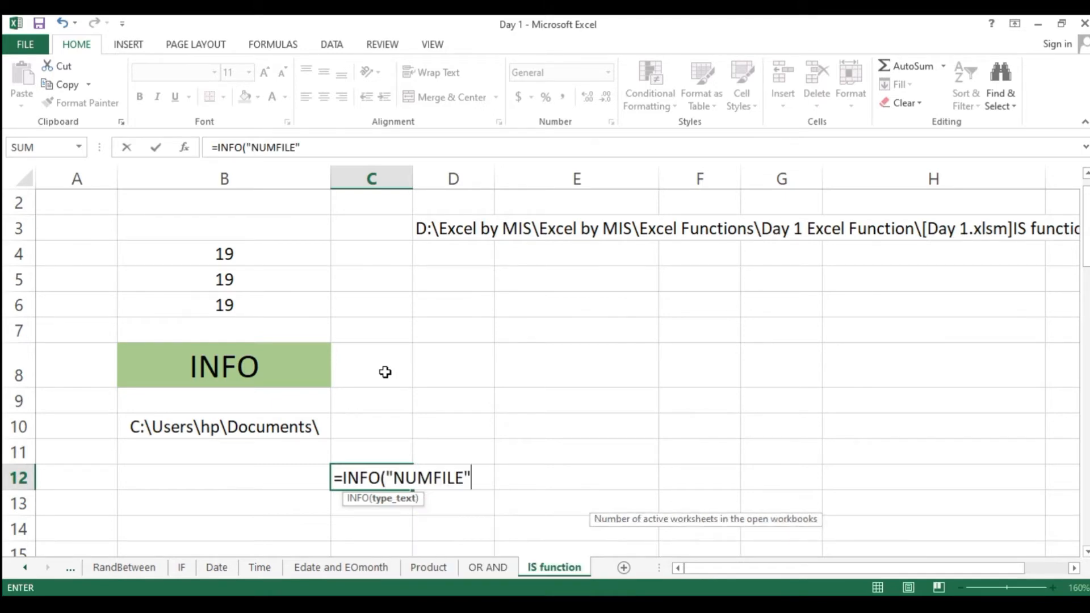
{"action": "type", "text": ")"}
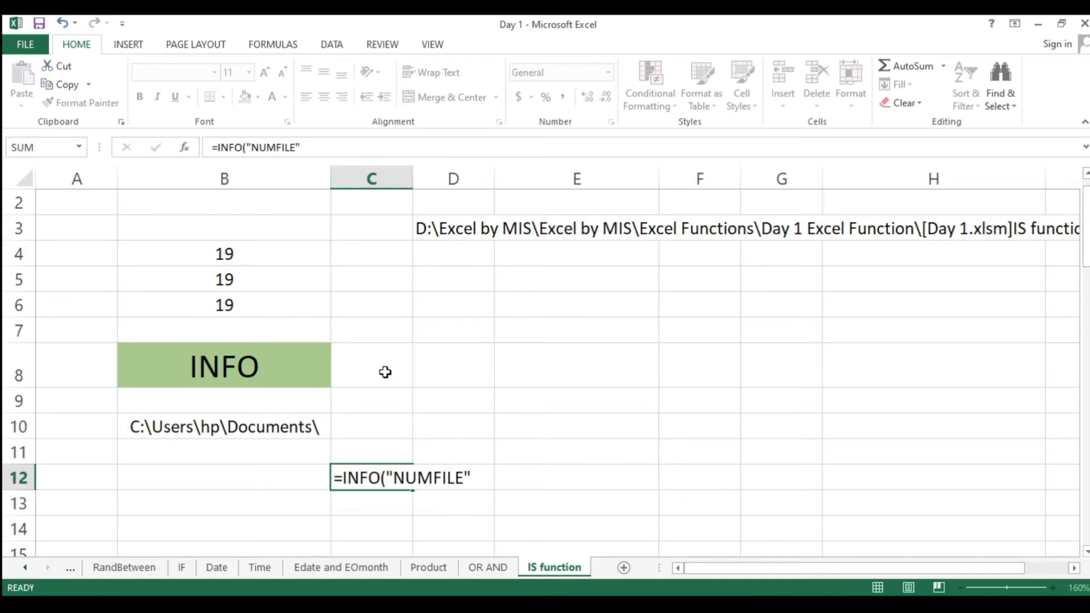
{"action": "key", "text": "Return"}
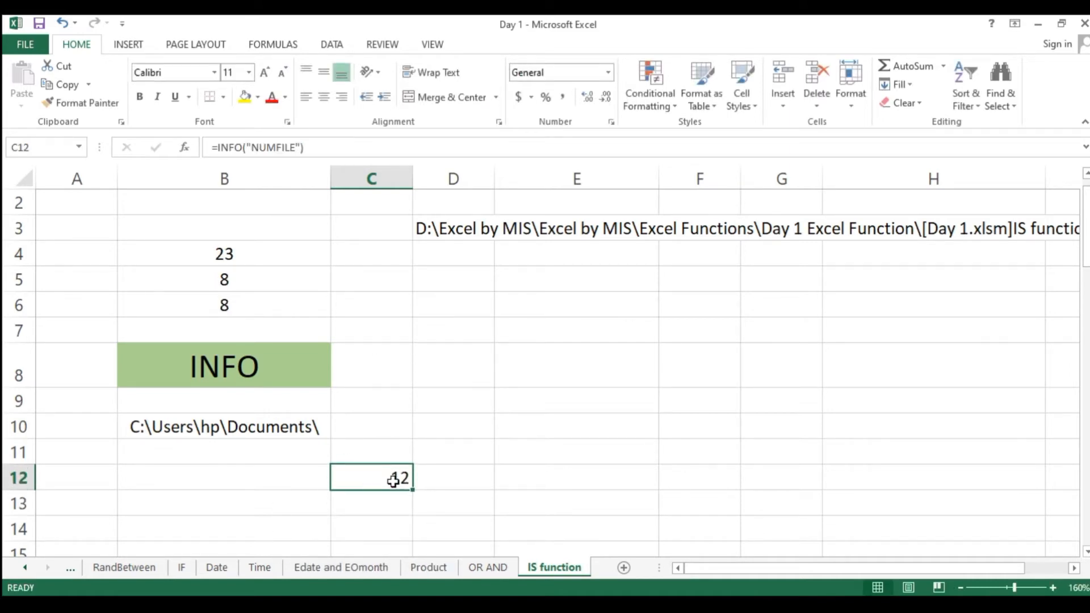
Clear cell C12 and enter the formula =INFO("NUMFILE") in it again
{"action": "key", "text": "Delete"}
{"action": "key", "text": "Left"}
{"action": "key", "text": "Right"}
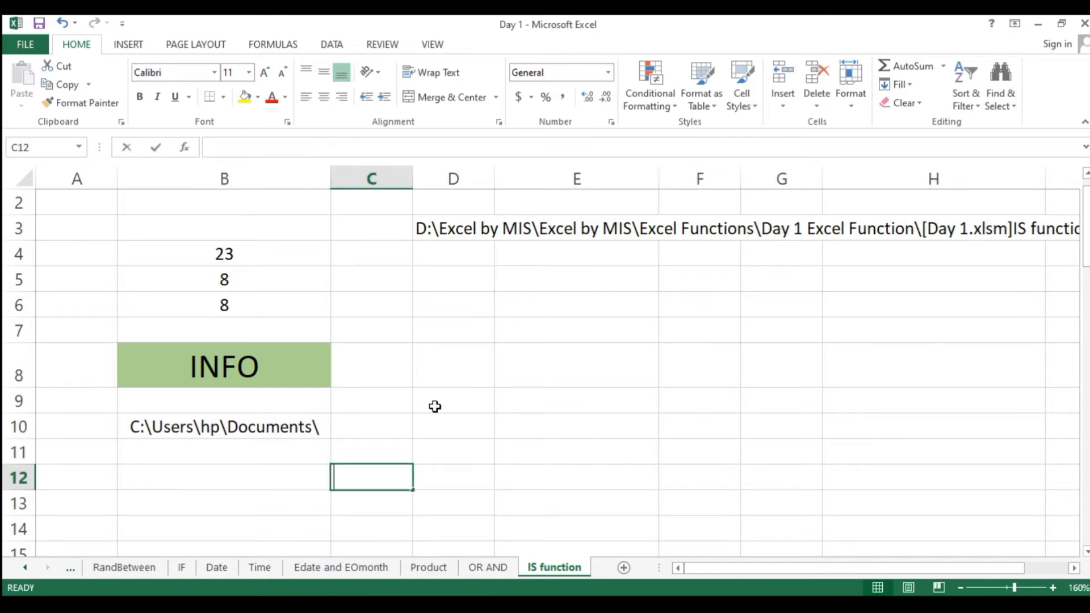
{"action": "type", "text": "=INFO("}
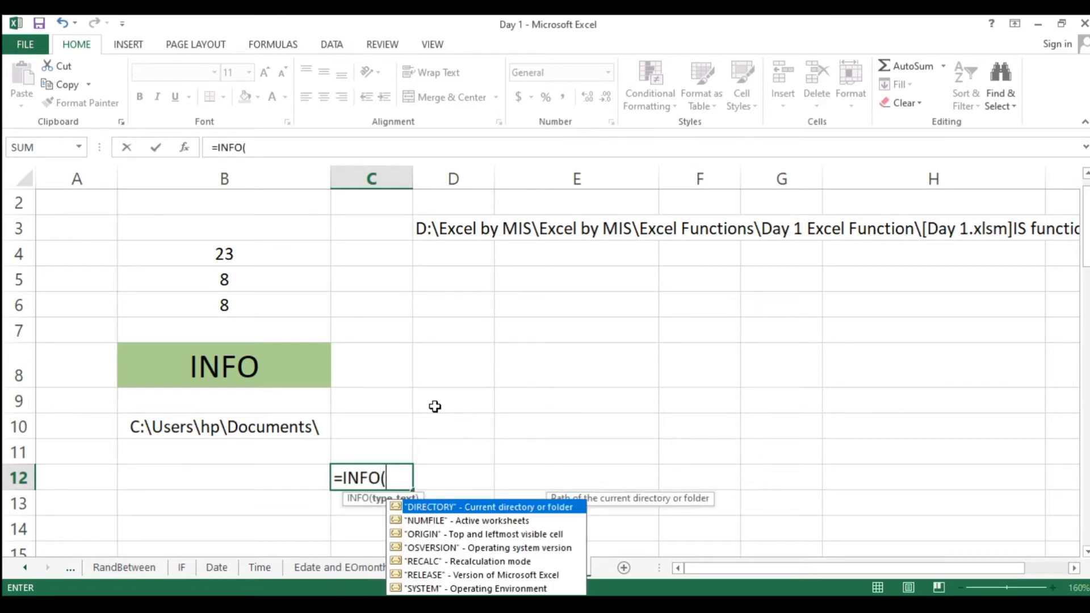
{"action": "key", "text": "Down"}
{"action": "key", "text": "Tab"}
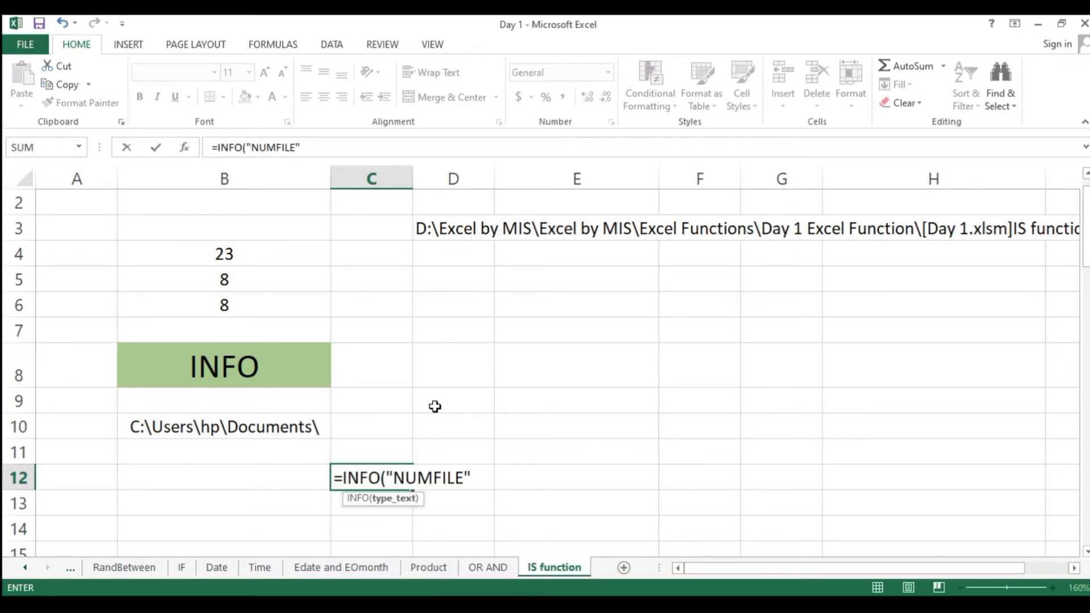
{"action": "key", "text": "Return"}
{"action": "key", "text": "Up"}
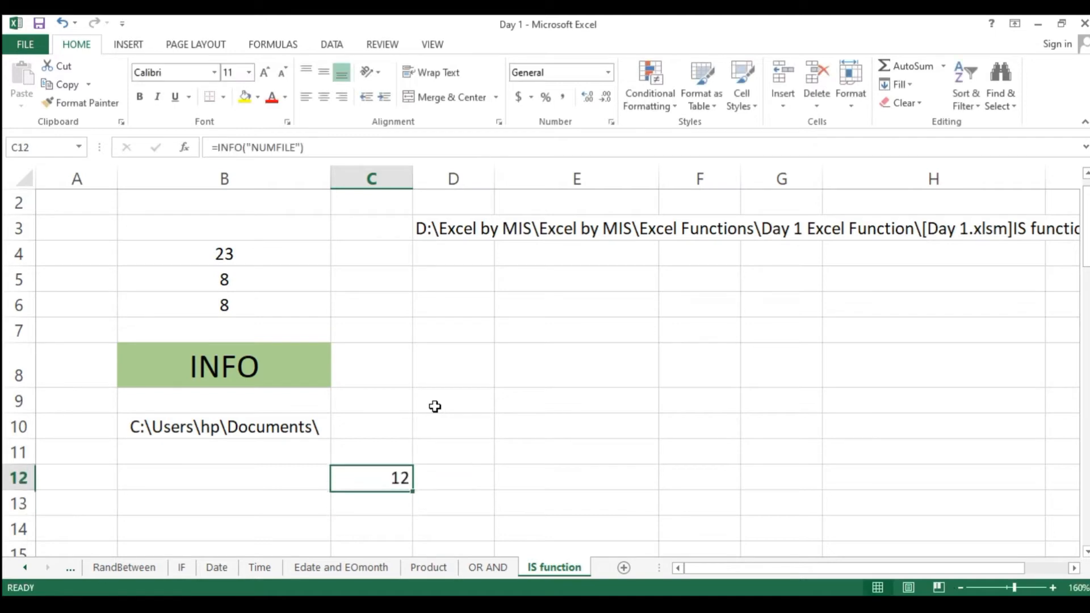
{"action": "key", "text": "Left"}
{"action": "key", "text": "Right"}
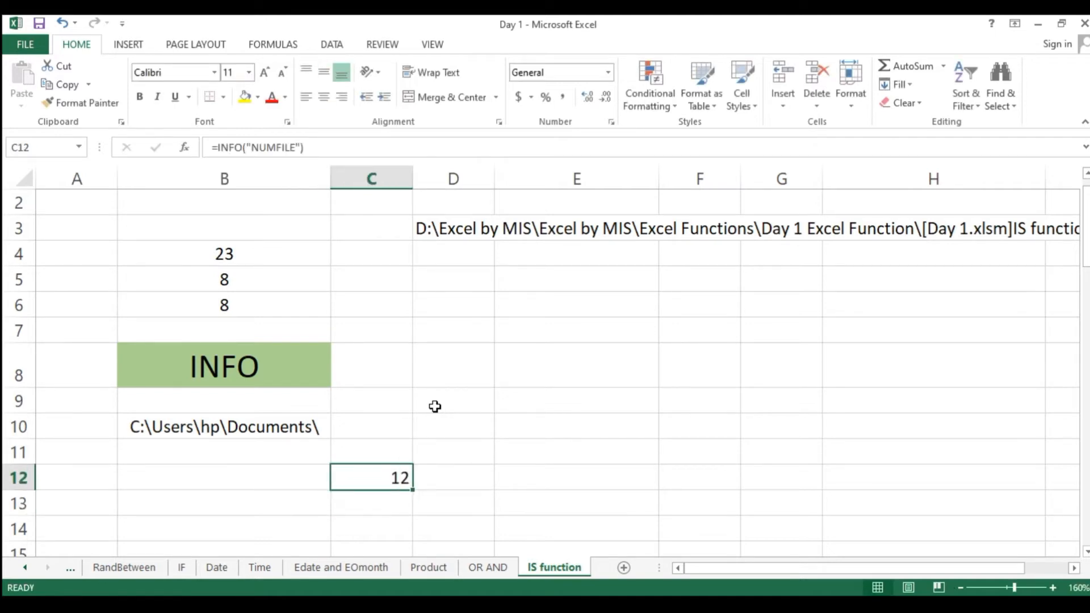
Enter the formula =INFO("OSVERSION") in cell D10
{"action": "key", "text": "Right"}
{"action": "key", "text": "Up"}
{"action": "key", "text": "Up"}
{"action": "type", "text": "=INFO("}
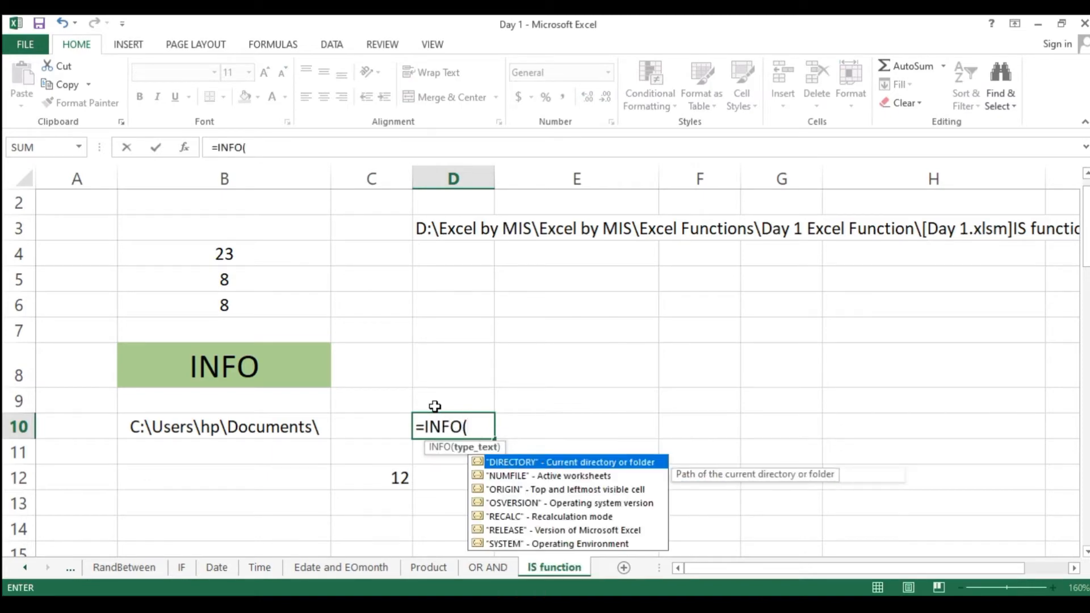
{"action": "key", "text": "Down"}
{"action": "key", "text": "Down"}
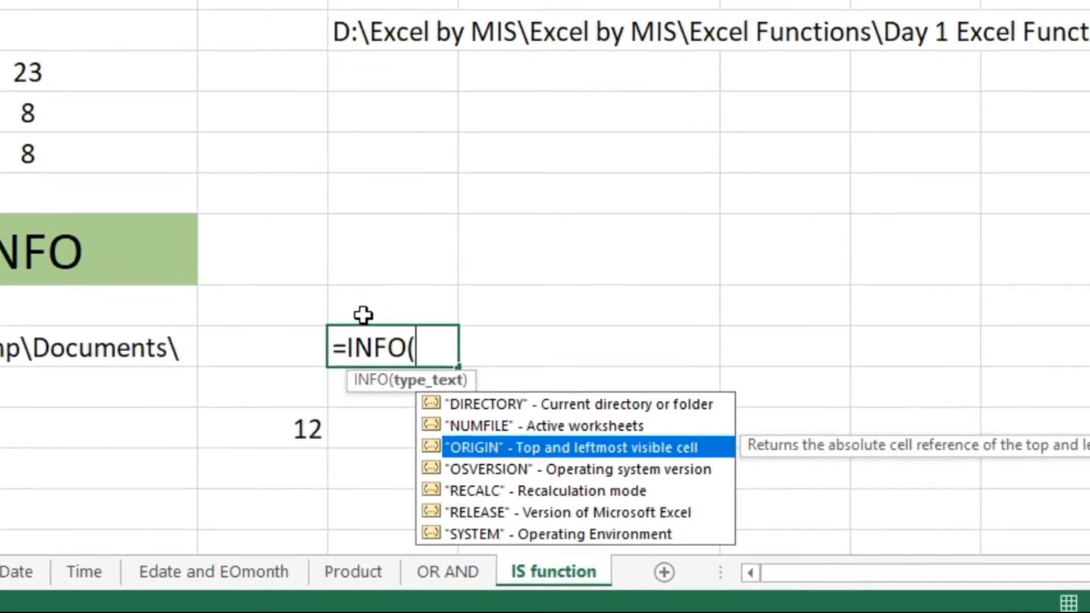
{"action": "key", "text": "Down"}
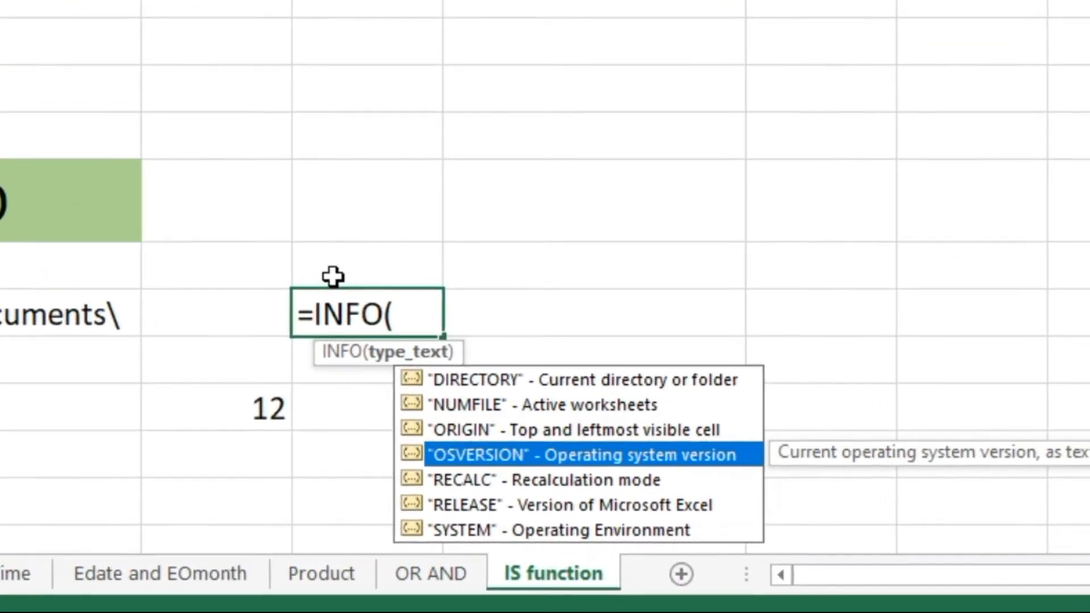
{"action": "key", "text": "Escape"}
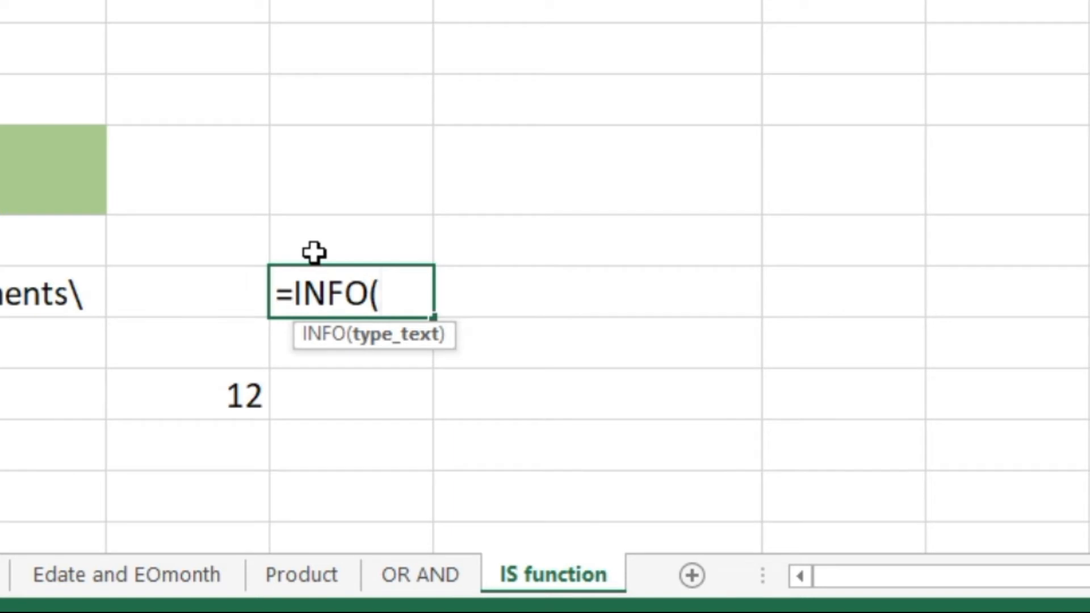
{"action": "key", "text": "Down"}
{"action": "key", "text": "BackSpace"}
{"action": "key", "text": "BackSpace"}
{"action": "key", "text": "BackSpace"}
{"action": "key", "text": "Down"}
{"action": "key", "text": "Down"}
{"action": "key", "text": "Down"}
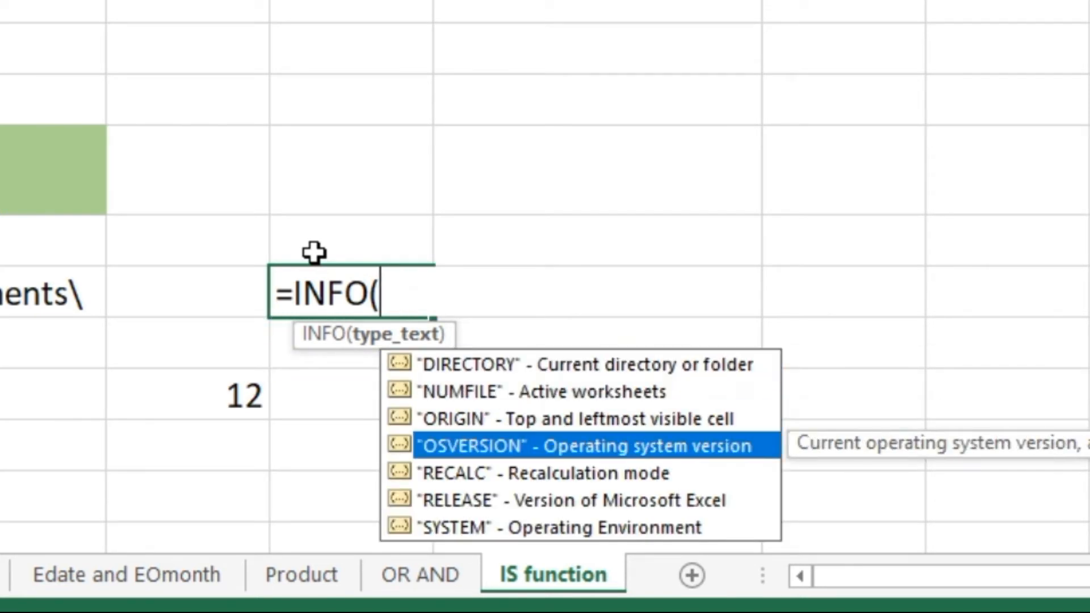
{"action": "key", "text": "Tab"}
{"action": "key", "text": "Return"}
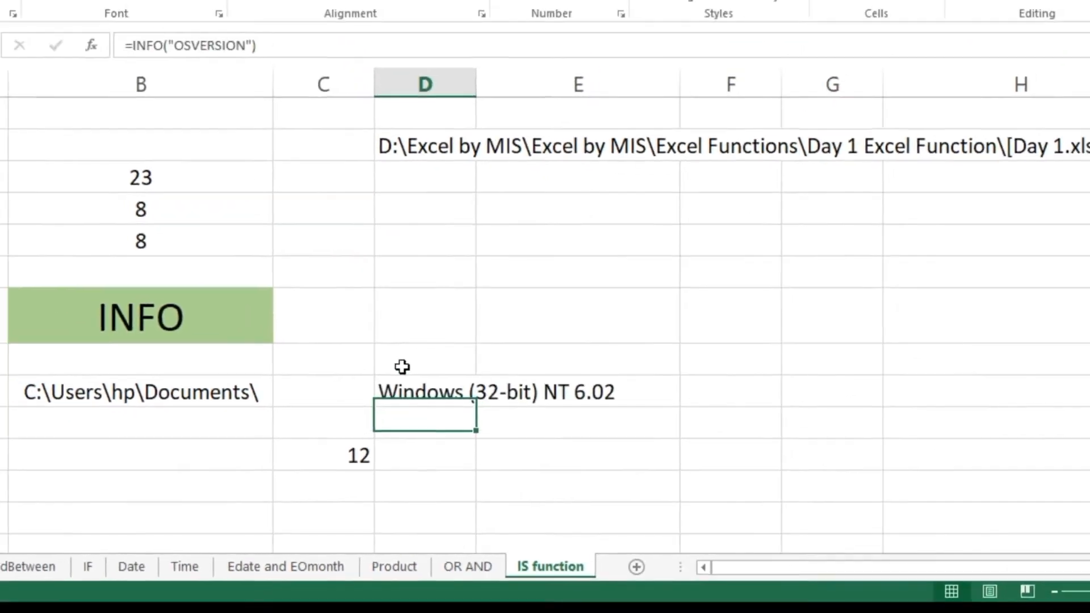
{"action": "key", "text": "Up"}
{"action": "key", "text": "Right"}
{"action": "key", "text": "Left"}
{"action": "key", "text": "Left"}
{"action": "key", "text": "Left"}
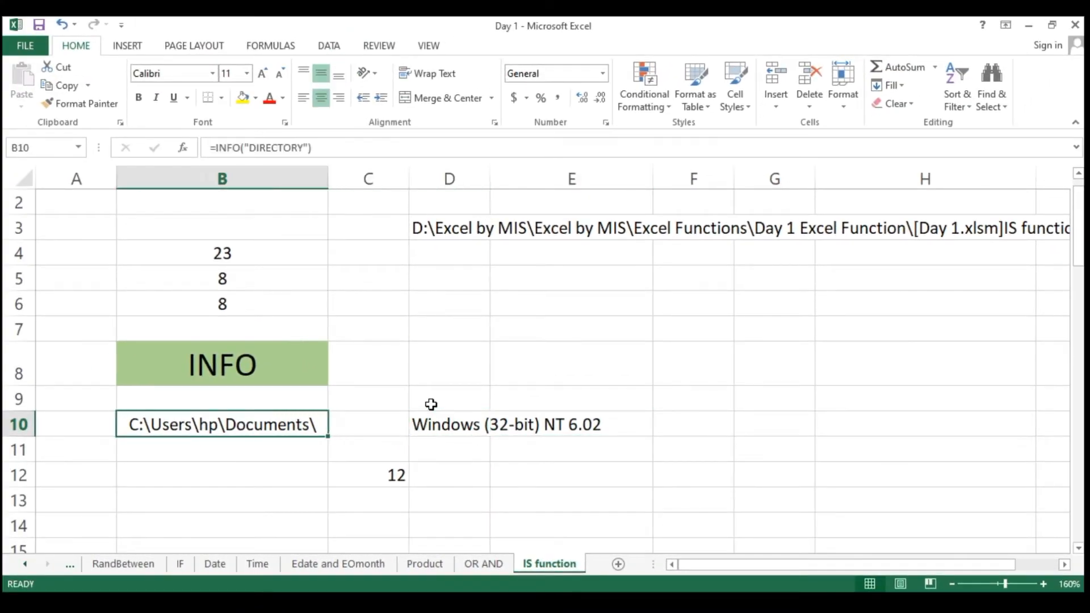
{"action": "key", "text": "Down"}
{"action": "key", "text": "Left"}
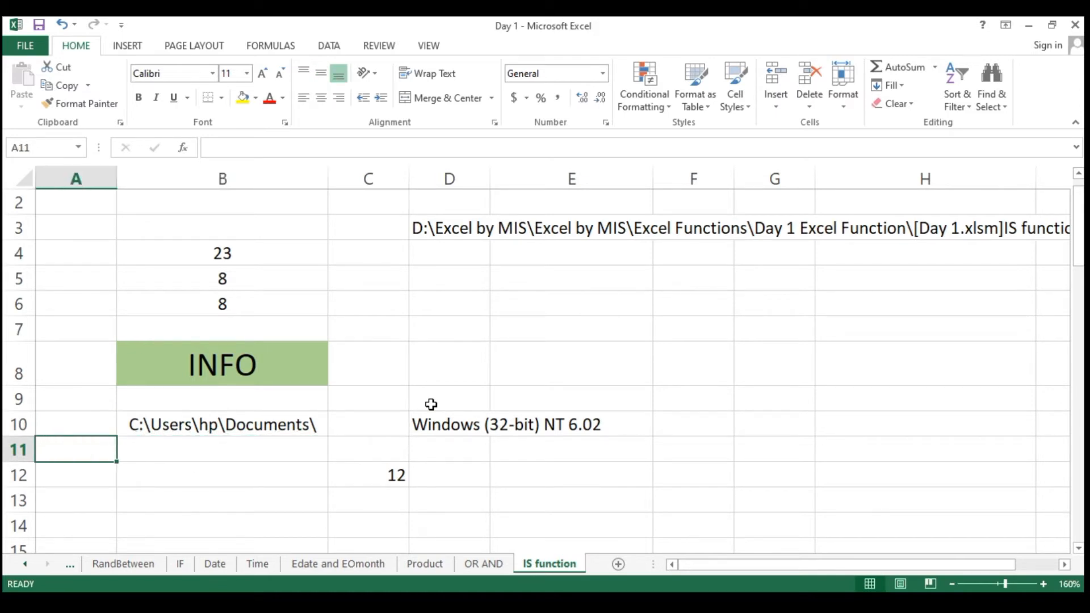
Enter the formula =INFO("RELEASE") in cell D9
{"action": "left_click", "coordinate": [431, 405]}
{"action": "type", "text": "=info"}
{"action": "key", "text": "Escape"}
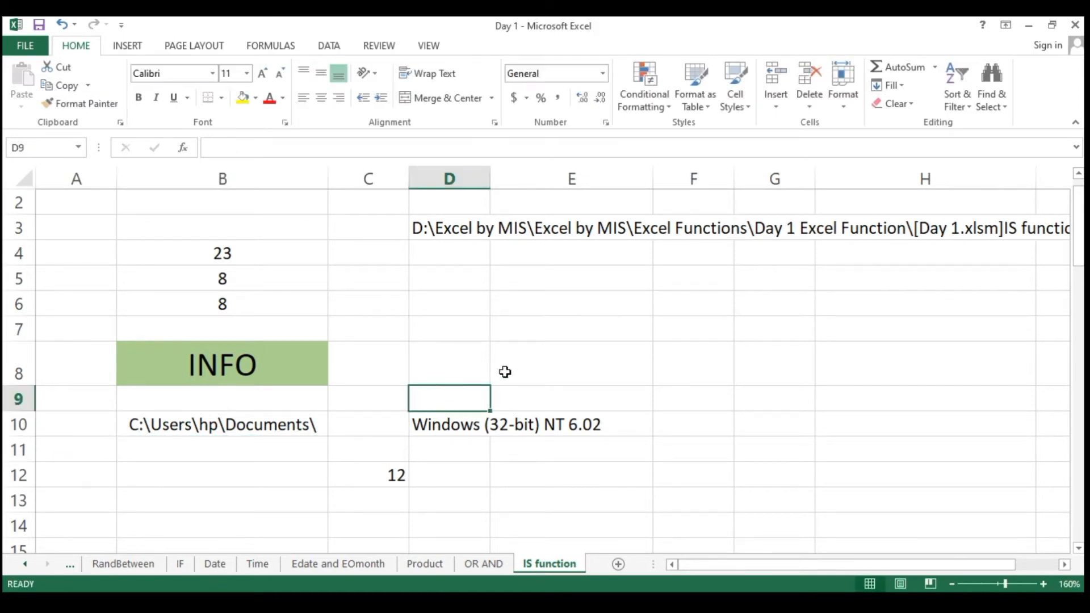
{"action": "type", "text": "=info"}
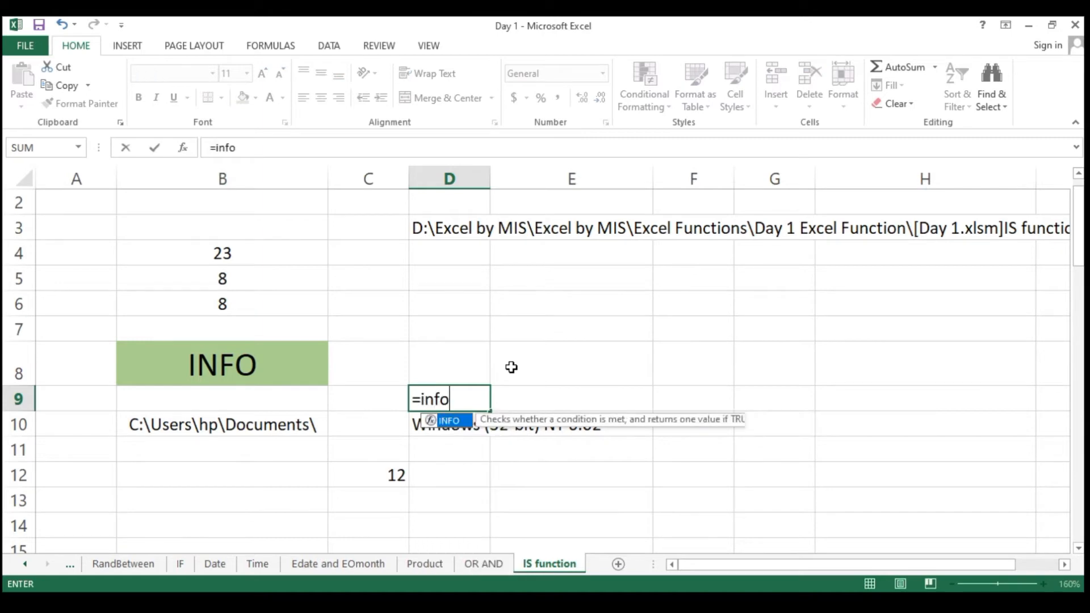
{"action": "key", "text": "Tab"}
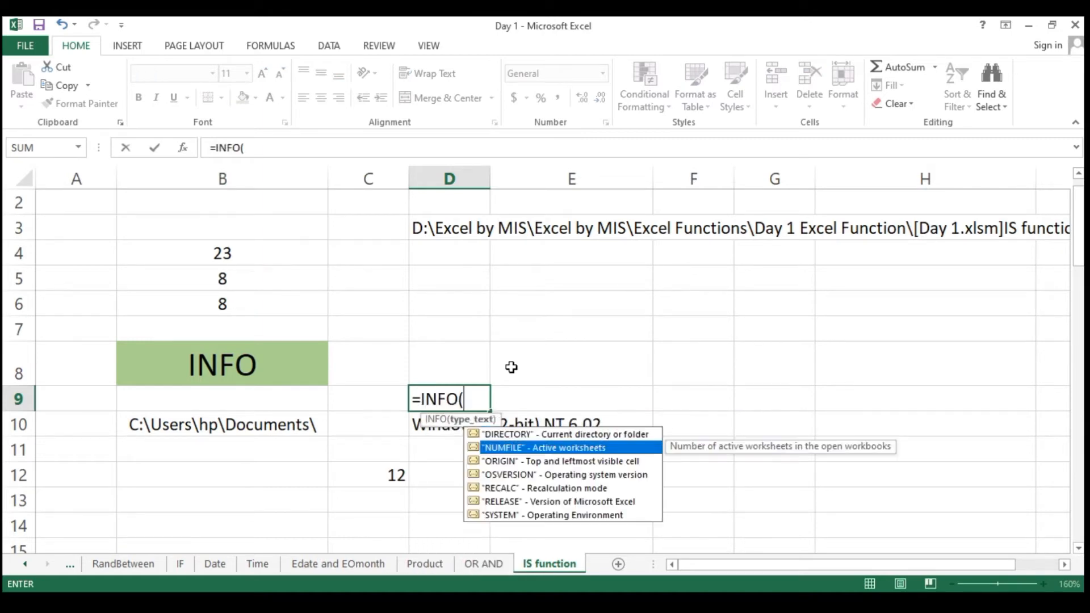
{"action": "key", "text": "Down"}
{"action": "key", "text": "Down"}
{"action": "key", "text": "Down"}
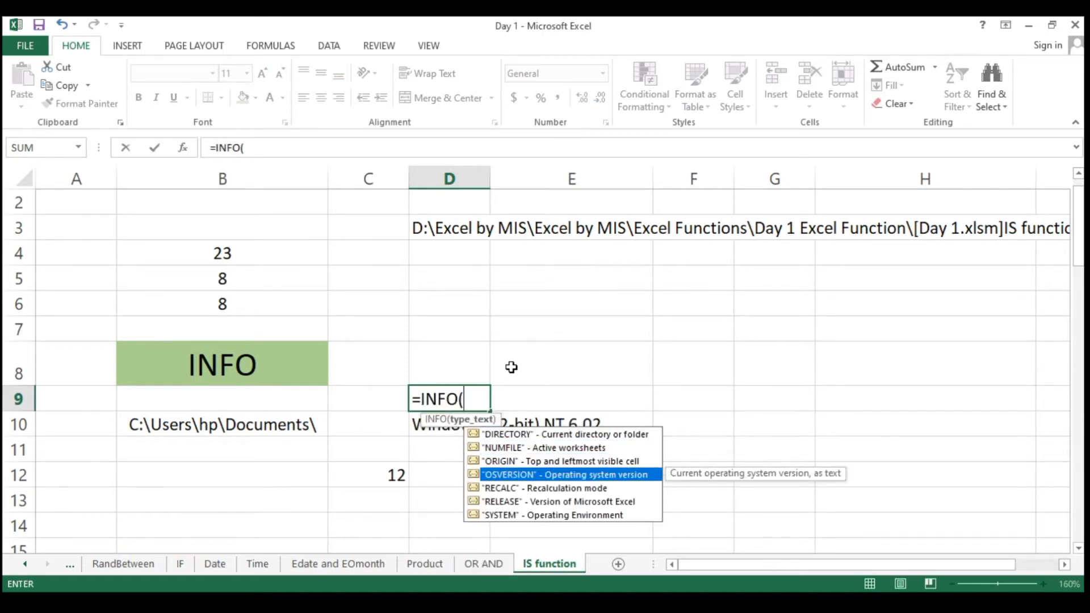
{"action": "key", "text": "Down"}
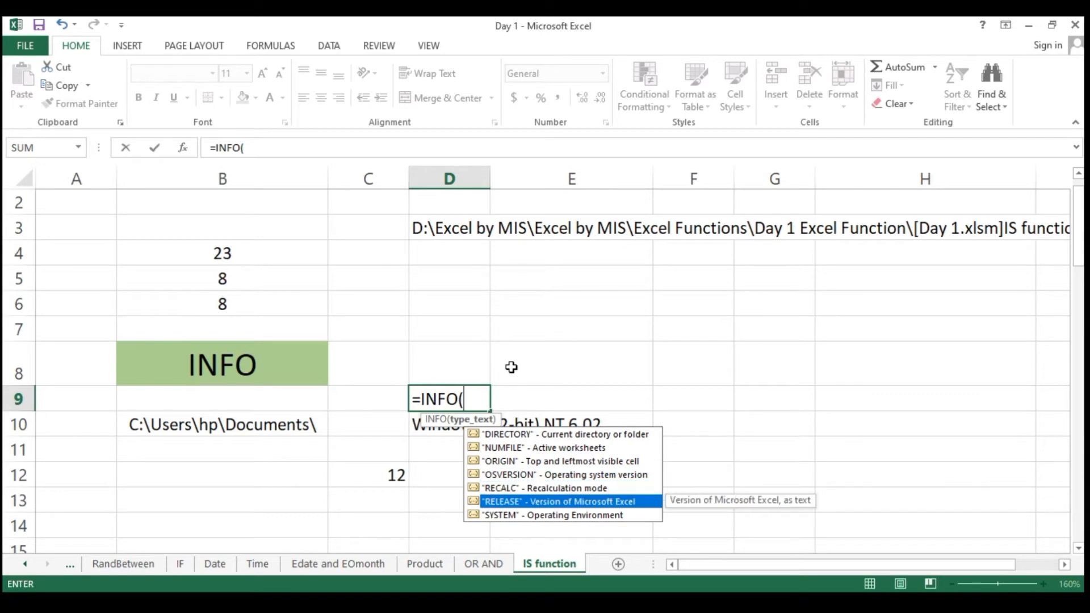
{"action": "key", "text": "Tab"}
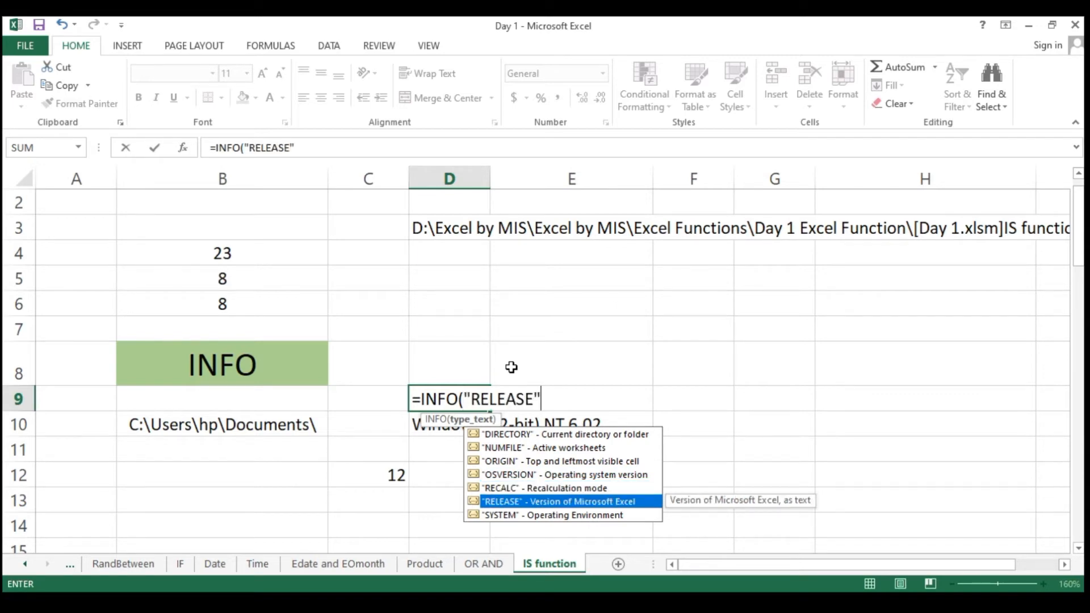
{"action": "type", "text": ")"}
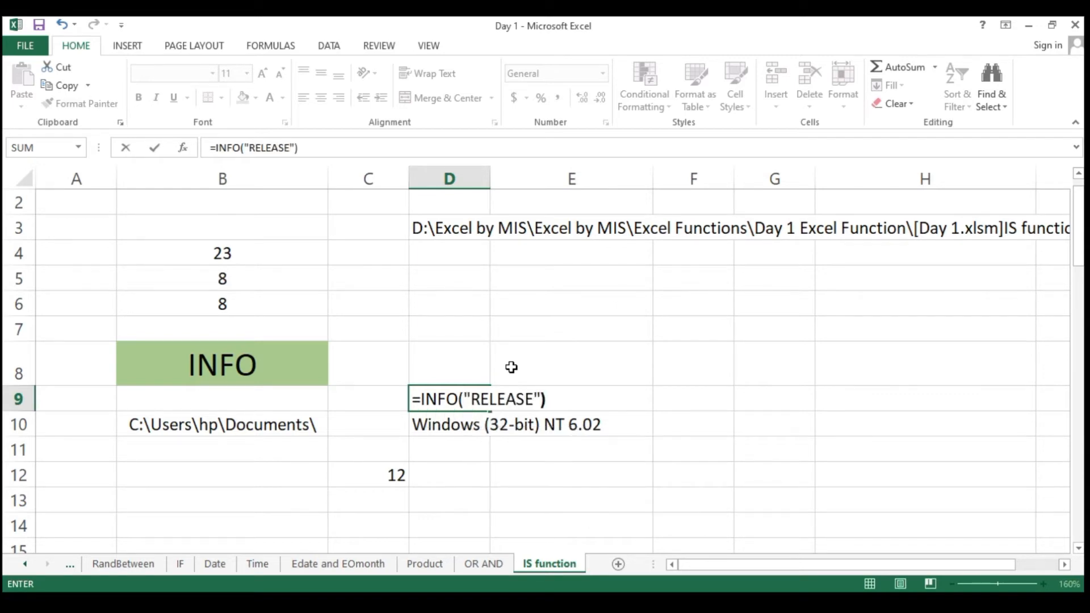
{"action": "key", "text": "Return"}
{"action": "key", "text": "Up"}
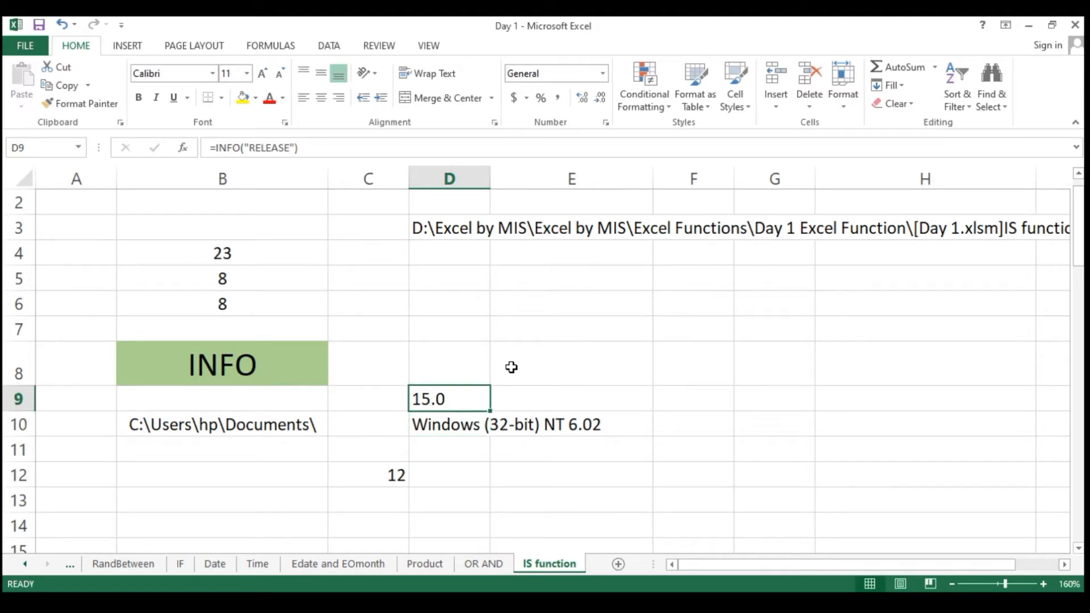
Enter the formula =INFO("RECALC") in cell E12
{"action": "key", "text": "Down"}
{"action": "key", "text": "Down"}
{"action": "key", "text": "Down"}
{"action": "key", "text": "Right"}
{"action": "type", "text": "=info"}
{"action": "key", "text": "Tab"}
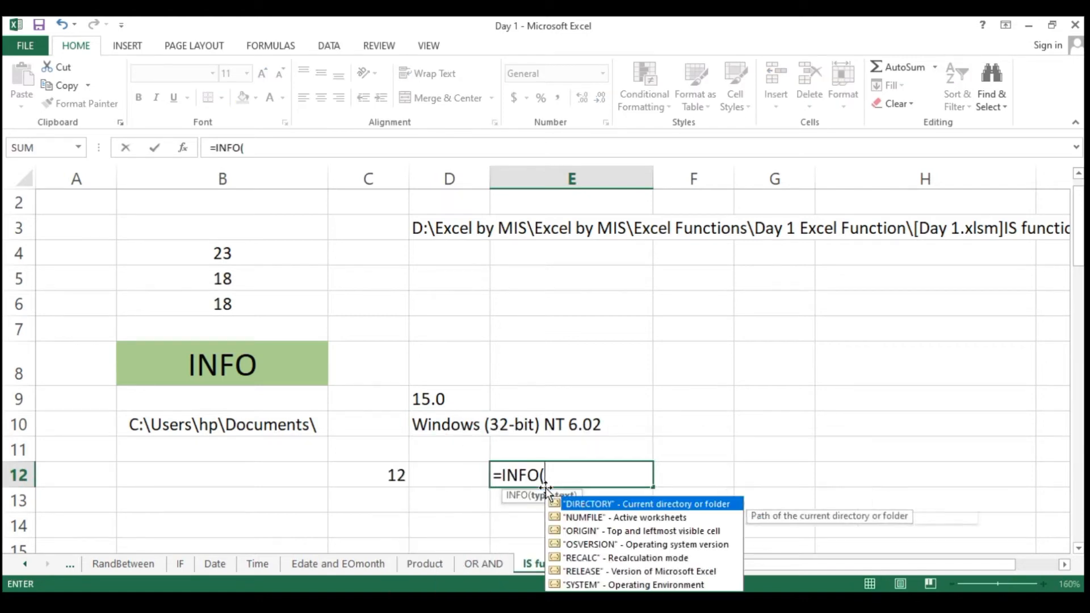
{"action": "key", "text": "Down"}
{"action": "key", "text": "Down"}
{"action": "key", "text": "Down"}
{"action": "key", "text": "Down"}
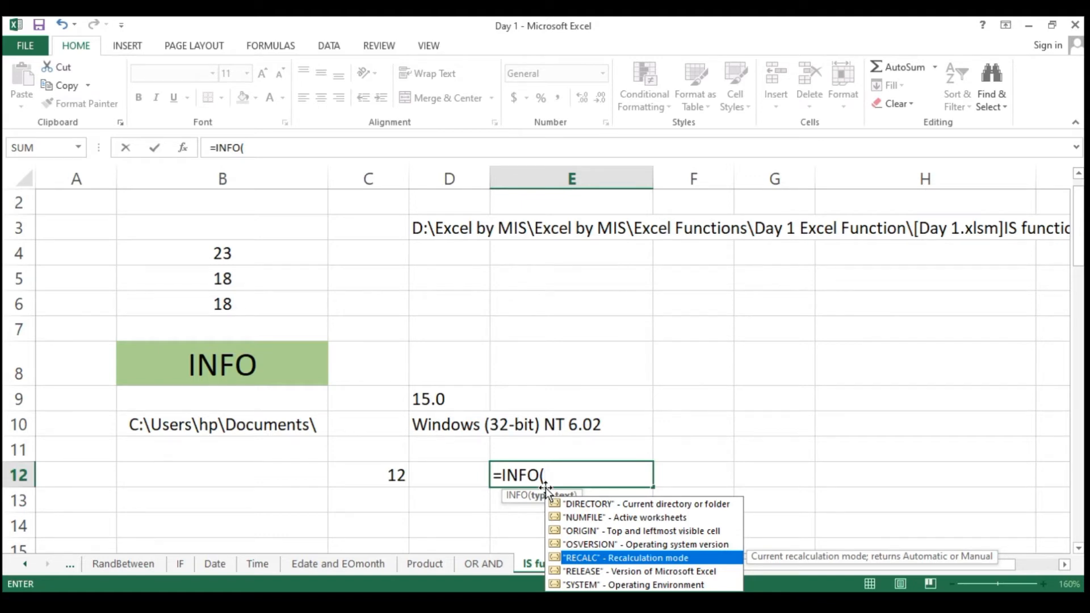
{"action": "key", "text": "Tab"}
{"action": "type", "text": ")"}
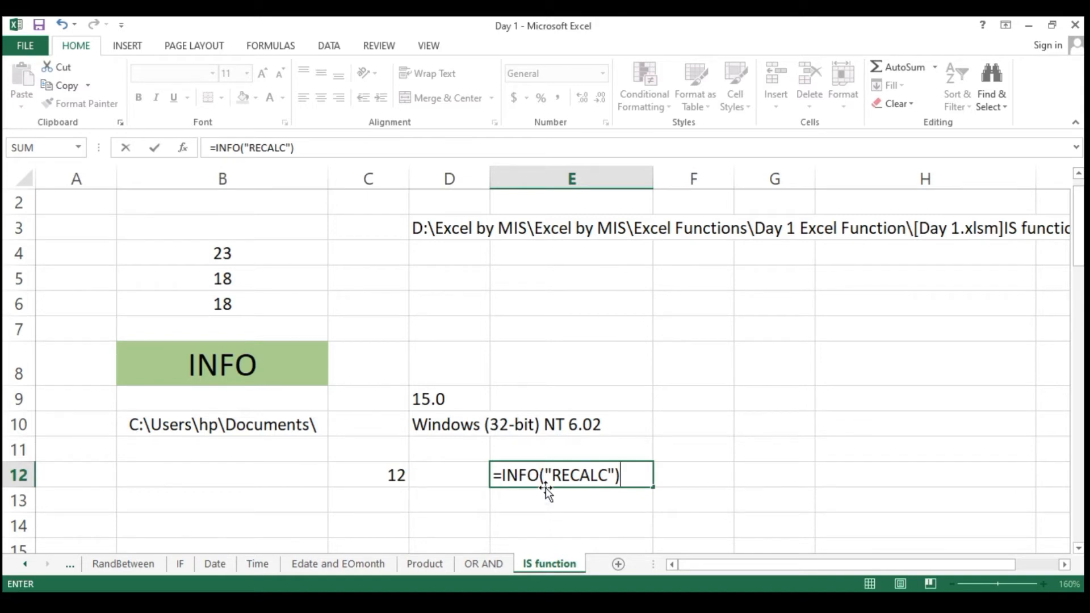
{"action": "key", "text": "Return"}
{"action": "key", "text": "Up"}
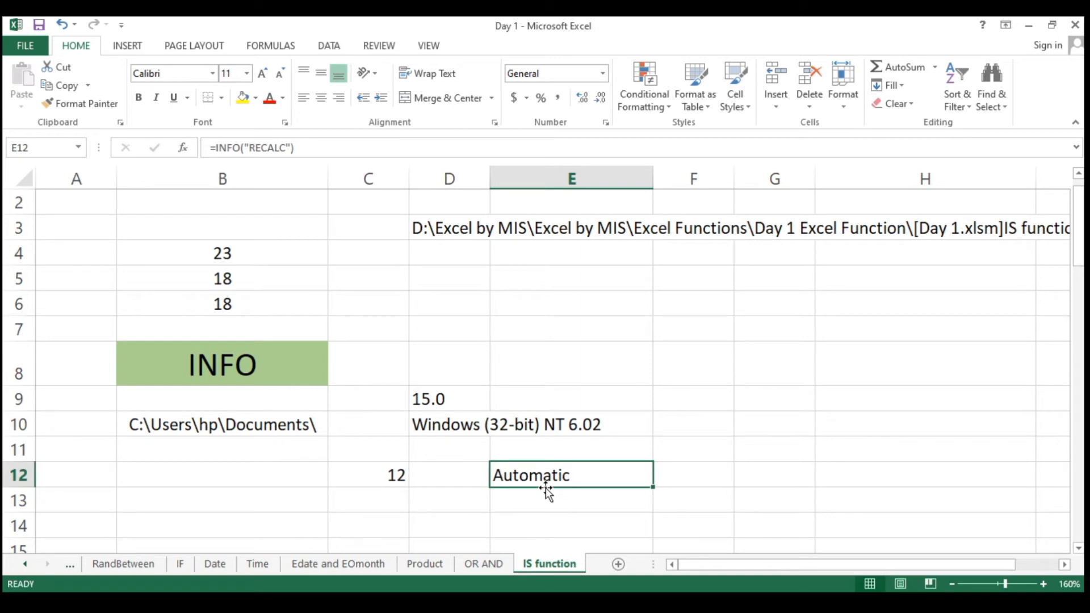
Check which calculation mode is active in the workbook's calculation options
{"action": "left_click", "coordinate": [297, 45]}
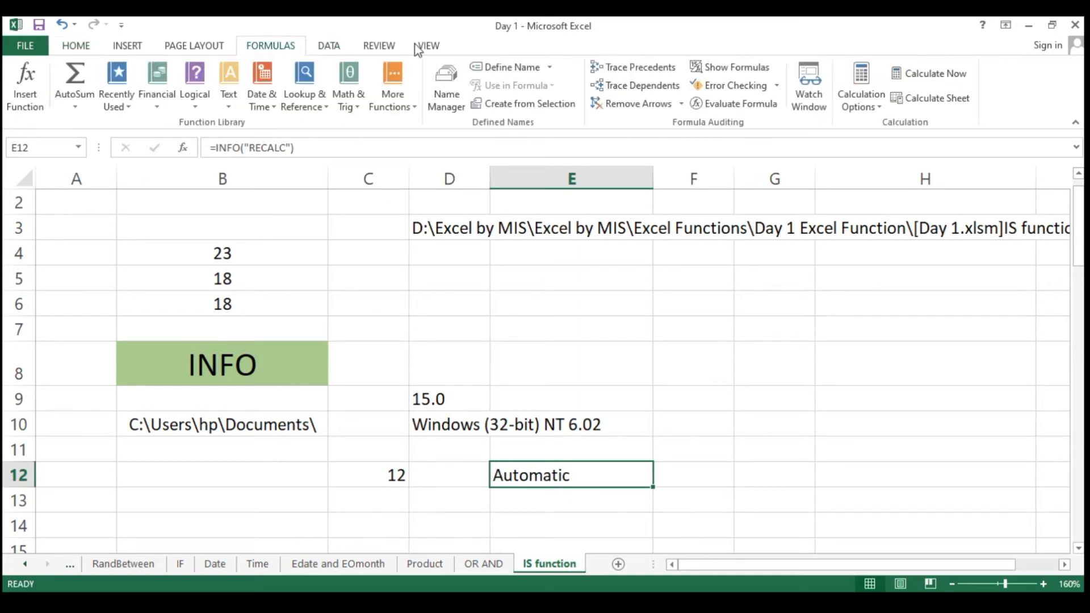
{"action": "left_click", "coordinate": [878, 104]}
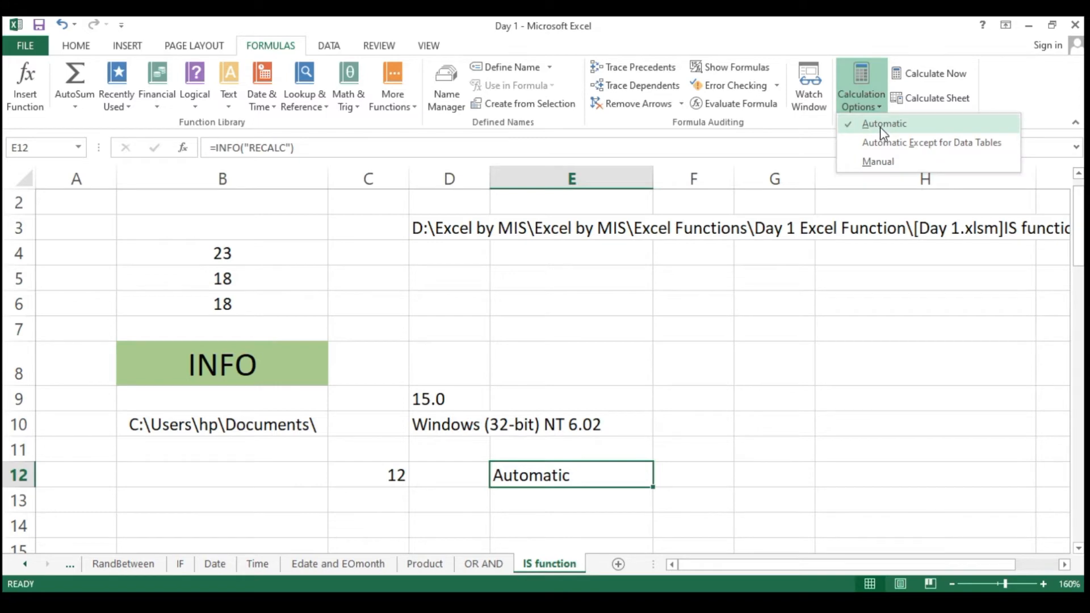
{"action": "left_click", "coordinate": [373, 483]}
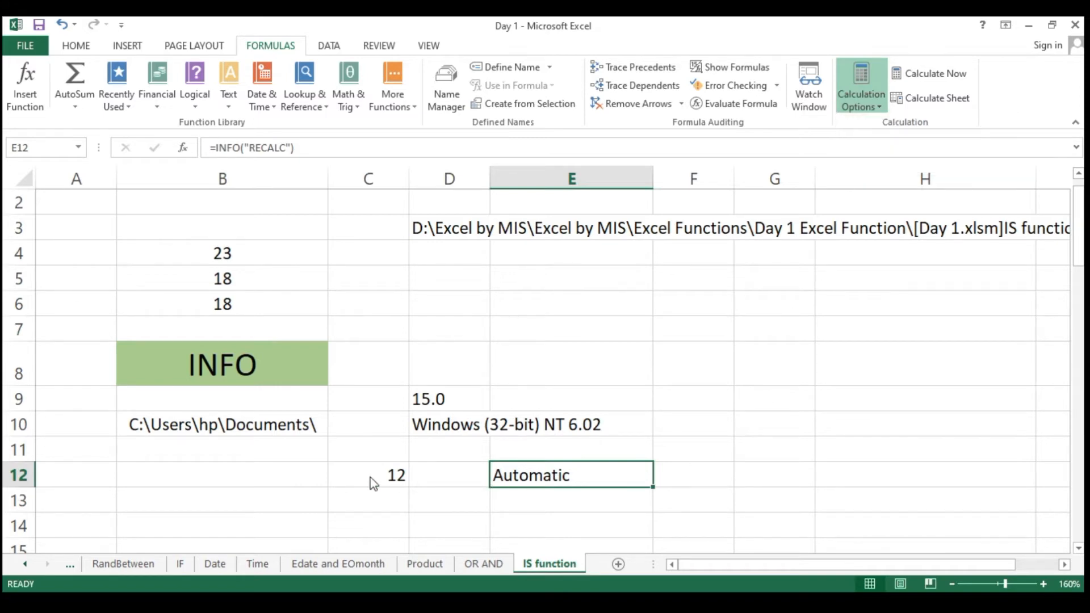
{"action": "left_click", "coordinate": [282, 477]}
Enter the formula =RANDBETWEEN(-10,10) in cell B19 below the ABS heading
{"action": "scroll", "coordinate": [256, 295], "scroll_direction": "up", "scroll_amount": 1}
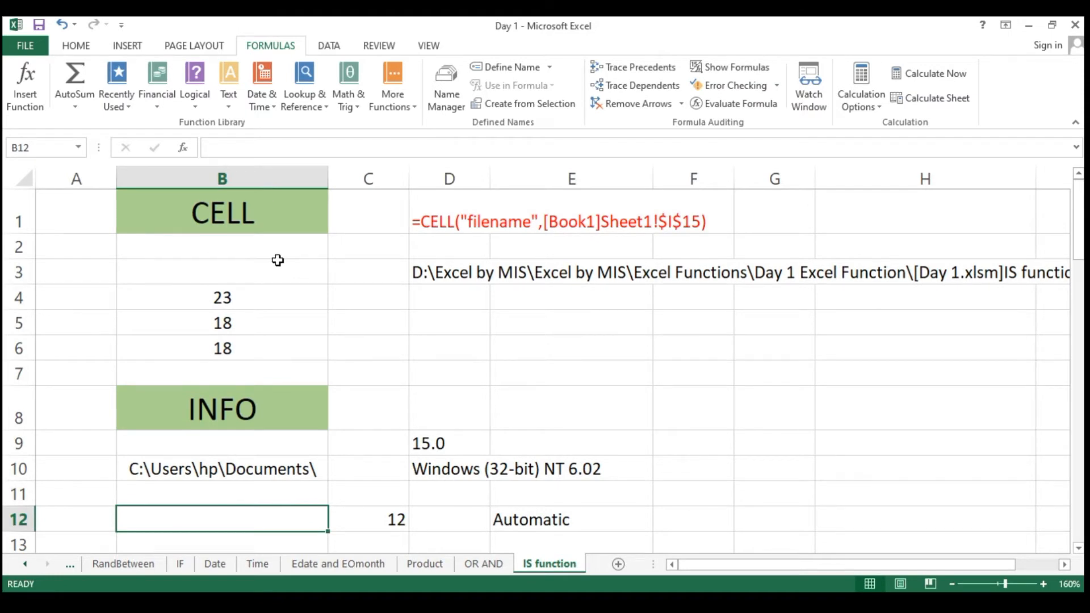
{"action": "scroll", "coordinate": [278, 259], "scroll_direction": "down", "scroll_amount": 1}
{"action": "scroll", "coordinate": [273, 284], "scroll_direction": "up", "scroll_amount": 1}
{"action": "scroll", "coordinate": [267, 411], "scroll_direction": "down", "scroll_amount": 3}
{"action": "left_click", "coordinate": [282, 418]}
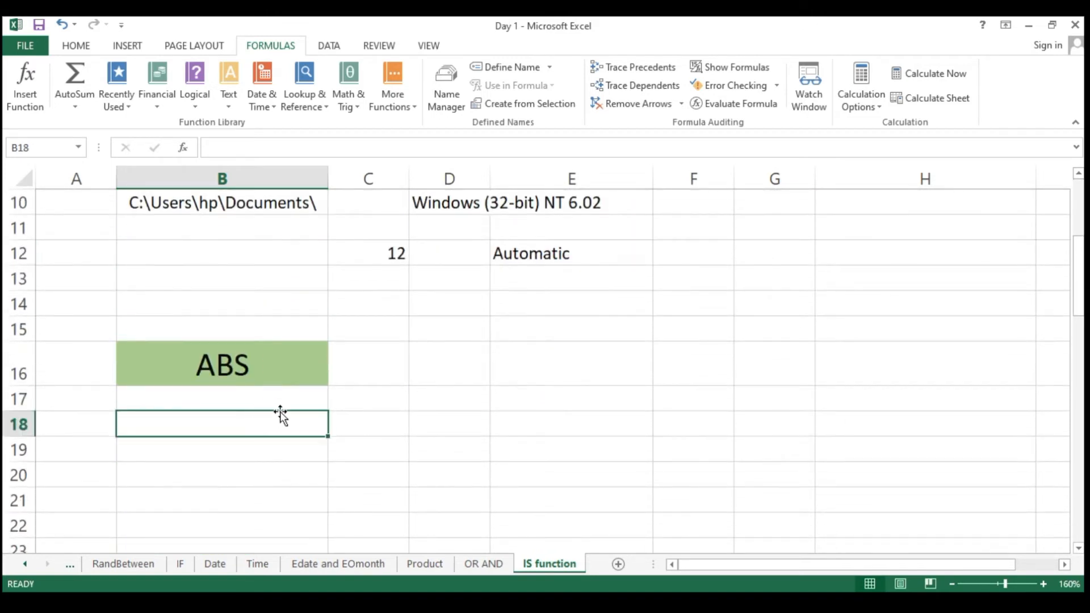
{"action": "scroll", "coordinate": [305, 390], "scroll_direction": "down", "scroll_amount": 2}
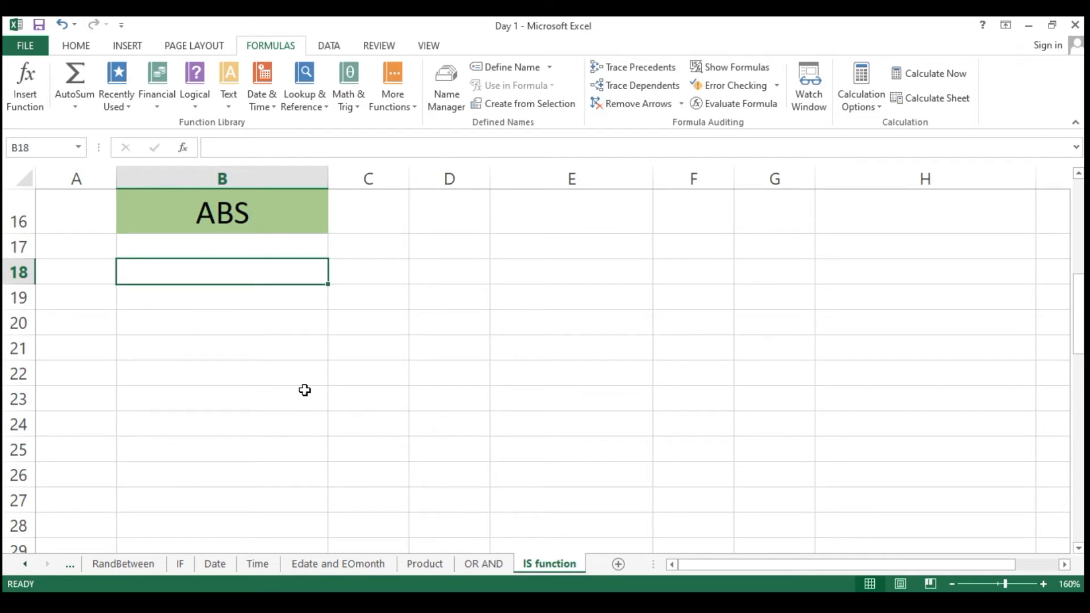
{"action": "key", "text": "Right"}
{"action": "key", "text": "Left"}
{"action": "key", "text": "Down"}
{"action": "type", "text": "=ran"}
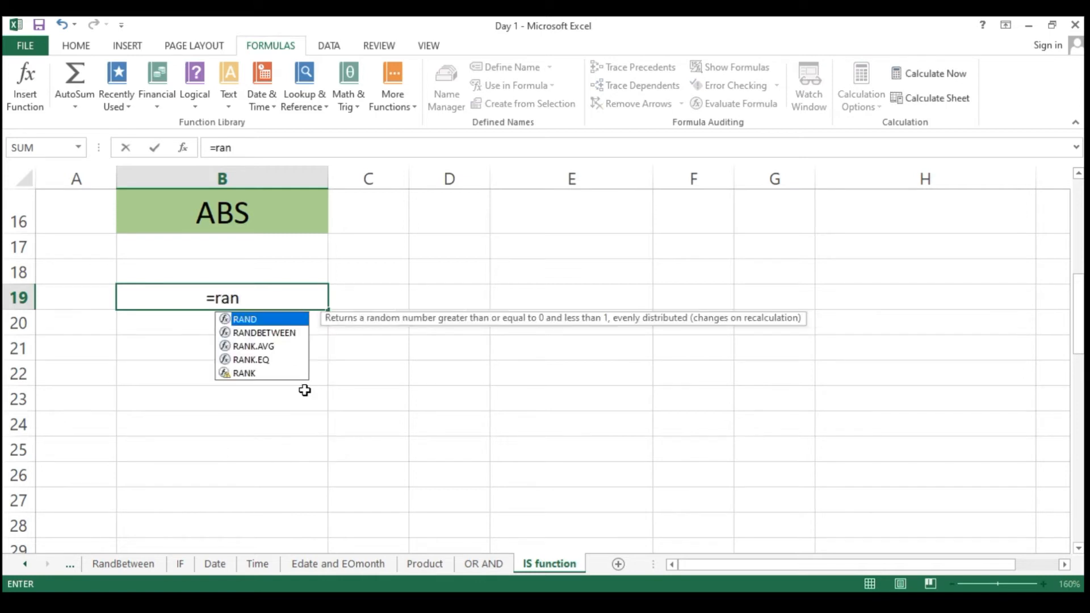
{"action": "key", "text": "Down"}
{"action": "key", "text": "Tab"}
{"action": "type", "text": "-10,10"}
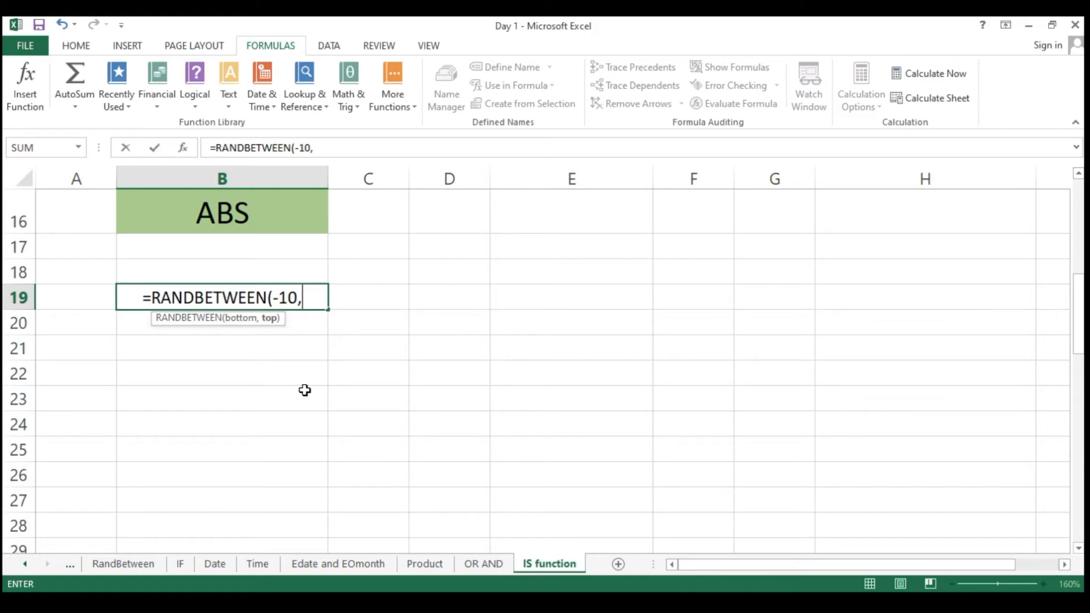
{"action": "key", "text": "Return"}
Fill the RANDBETWEEN formula from B19 down through cell B26
{"action": "key", "text": "Up"}
{"action": "key", "text": "shift+Down"}
{"action": "key", "text": "shift+Down"}
{"action": "key", "text": "shift+Down"}
{"action": "key", "text": "shift+Down"}
{"action": "key", "text": "shift+Down"}
{"action": "key", "text": "shift+Down"}
{"action": "key", "text": "shift+Down"}
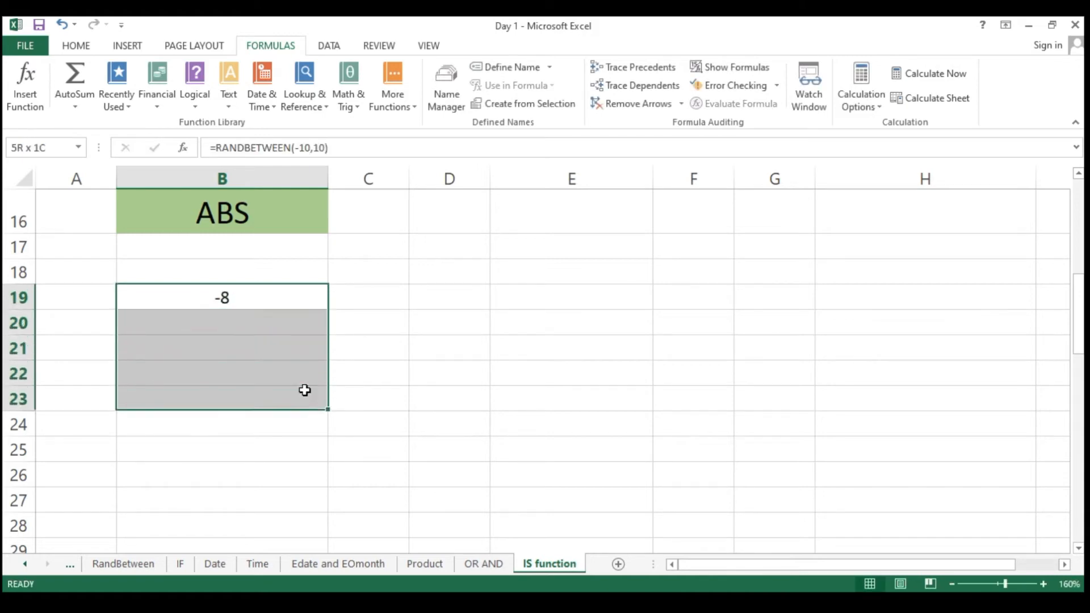
{"action": "key", "text": "ctrl+d"}
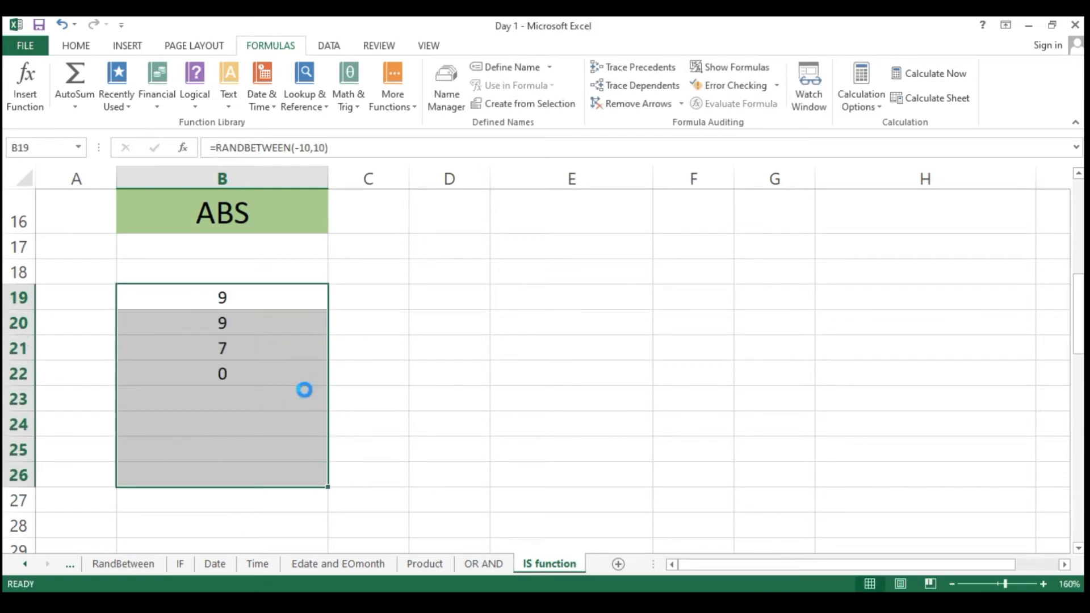
Replace the random number formulas in B19:B26 with their static values
{"action": "key", "text": "ctrl+c"}
{"action": "key", "text": "ctrl+v"}
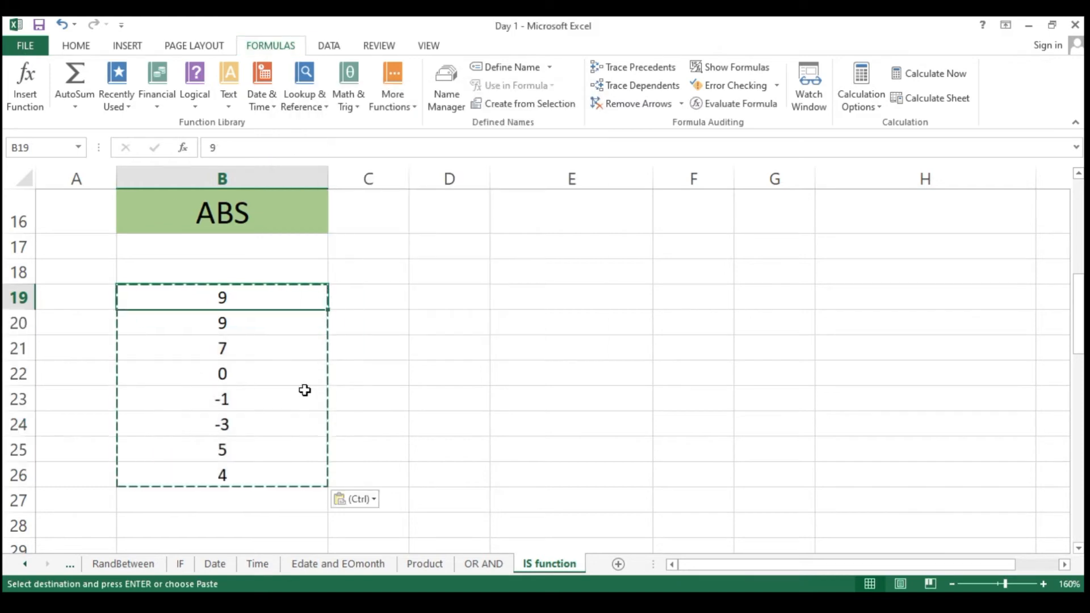
{"action": "key", "text": "Down"}
{"action": "key", "text": "Down"}
{"action": "key", "text": "Down"}
{"action": "key", "text": "Down"}
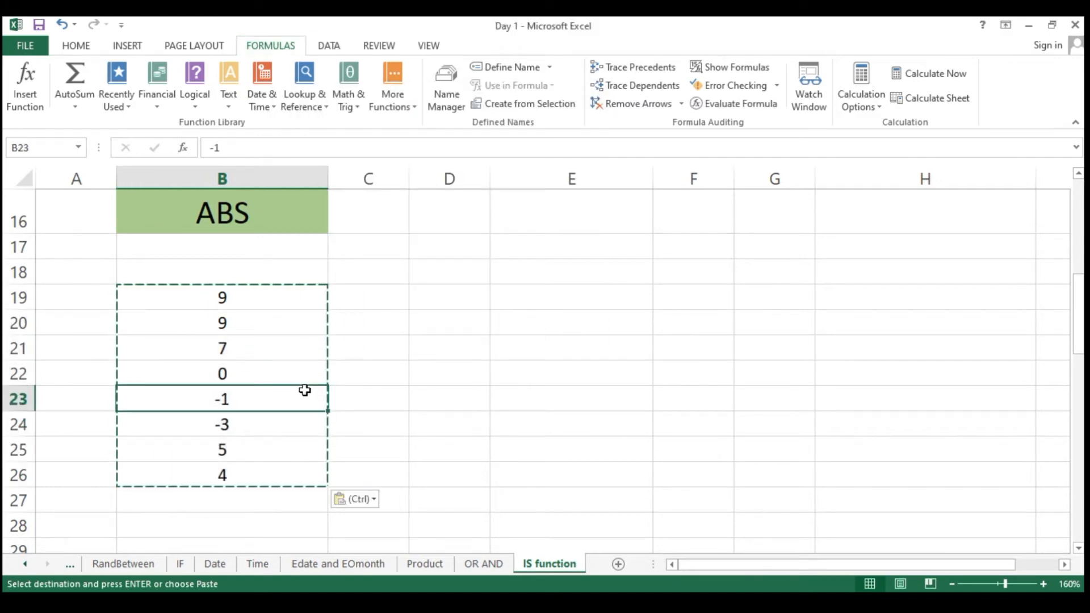
{"action": "key", "text": "Escape"}
Enter the formula =ABS(B19) in cell C19 beside the first number
{"action": "key", "text": "Up"}
{"action": "key", "text": "Up"}
{"action": "key", "text": "Up"}
{"action": "key", "text": "Up"}
{"action": "key", "text": "Up"}
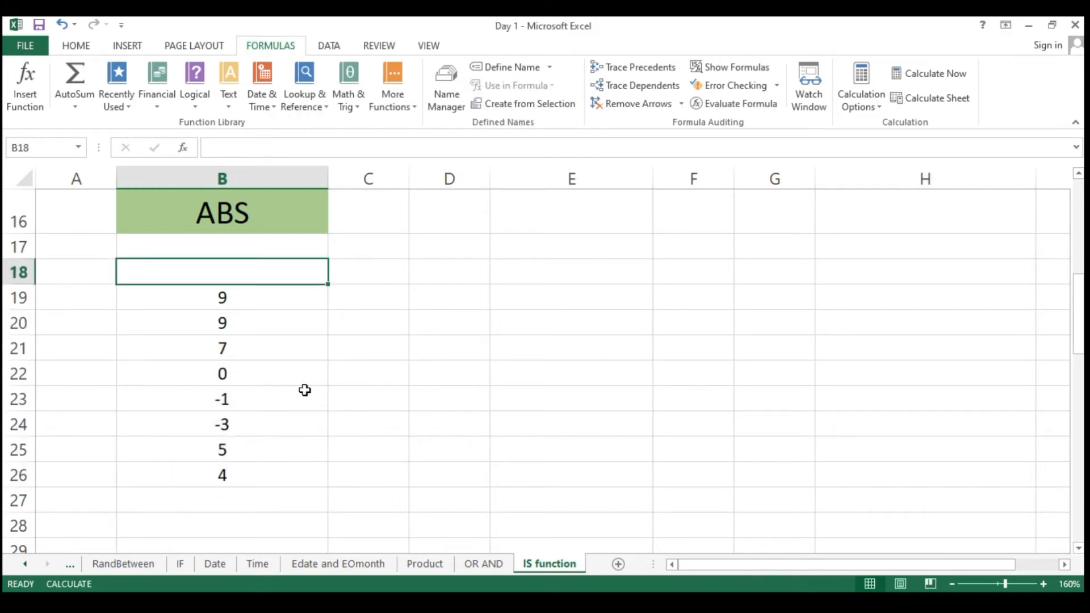
{"action": "key", "text": "Down"}
{"action": "key", "text": "Right"}
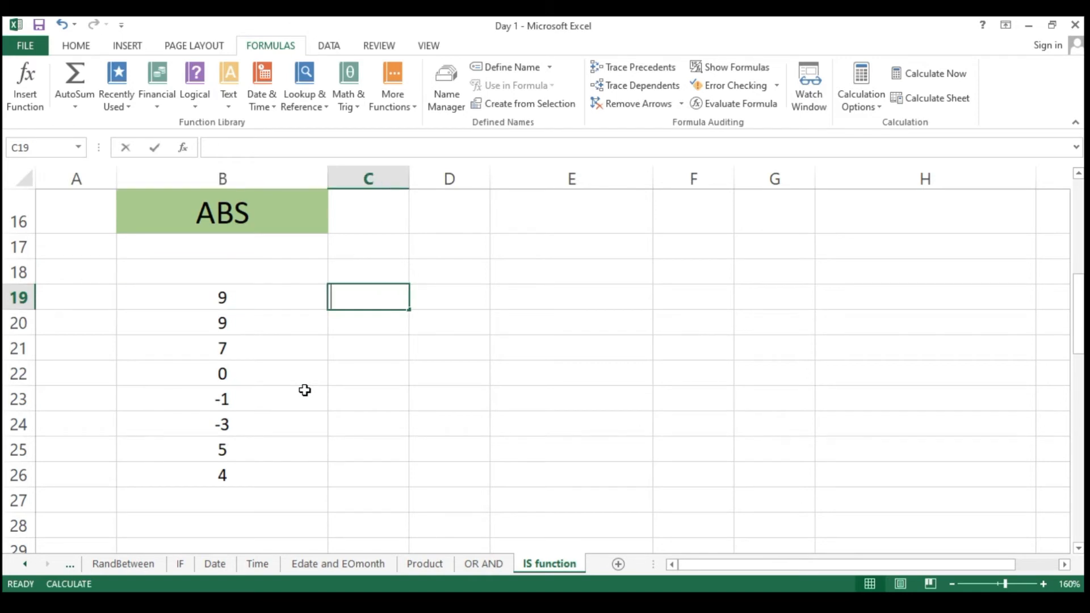
{"action": "type", "text": "=ab"}
{"action": "key", "text": "Tab"}
{"action": "key", "text": "Left"}
{"action": "key", "text": "Return"}
Fill the ABS formula from C19 down through cell C26
{"action": "key", "text": "ctrl+Down"}
{"action": "key", "text": "Right"}
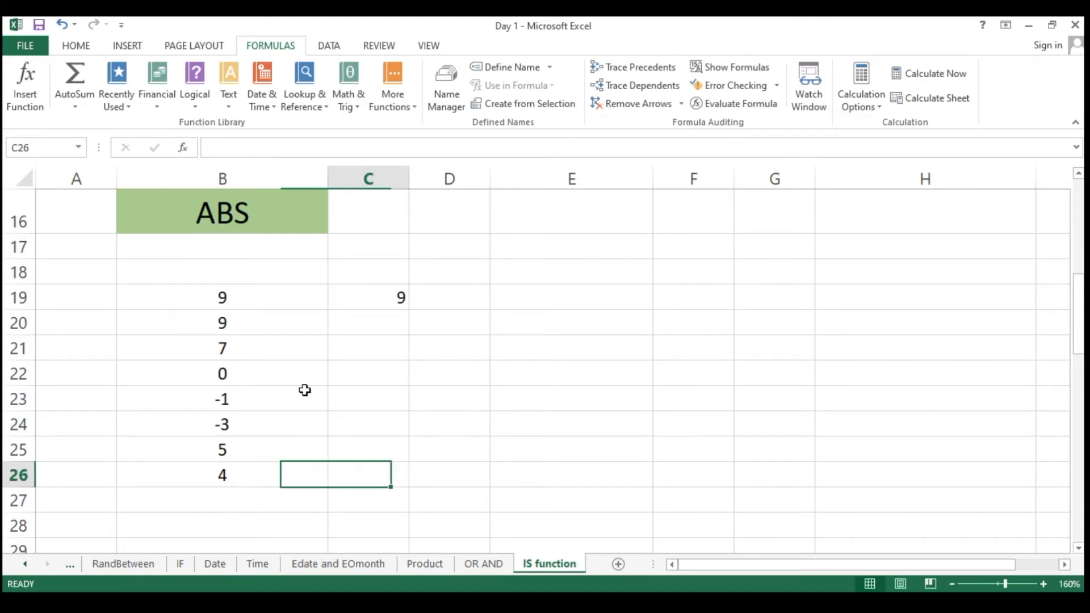
{"action": "key", "text": "ctrl+shift+Up"}
{"action": "key", "text": "ctrl+d"}
{"action": "key", "text": "Up"}
{"action": "key", "text": "Up"}
{"action": "key", "text": "Up"}
{"action": "key", "text": "Down"}
{"action": "key", "text": "Down"}
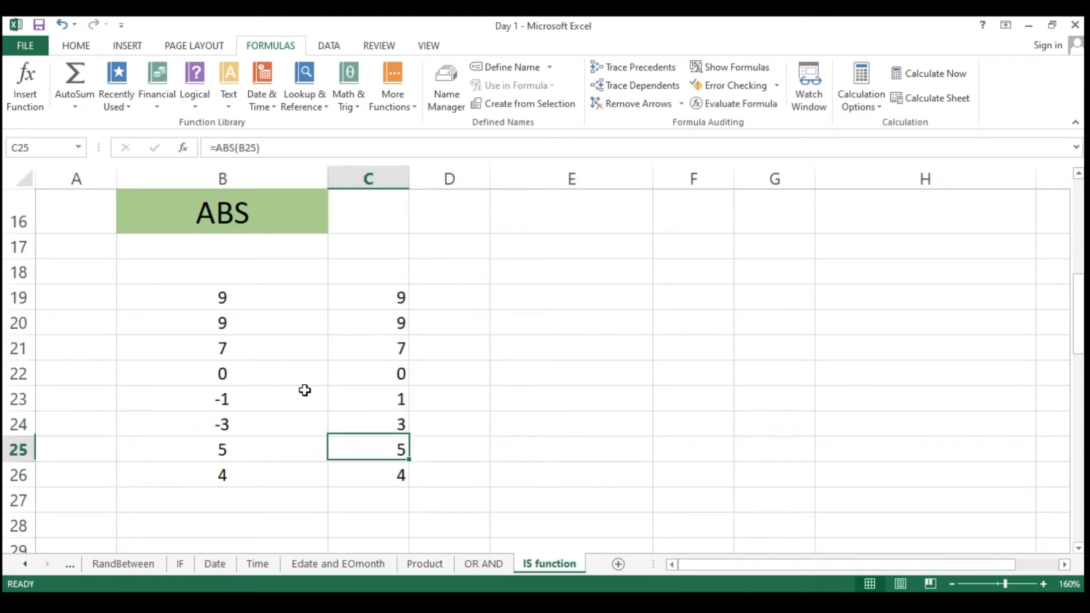
{"action": "key", "text": "Left"}
{"action": "key", "text": "Down"}
{"action": "key", "text": "Down"}
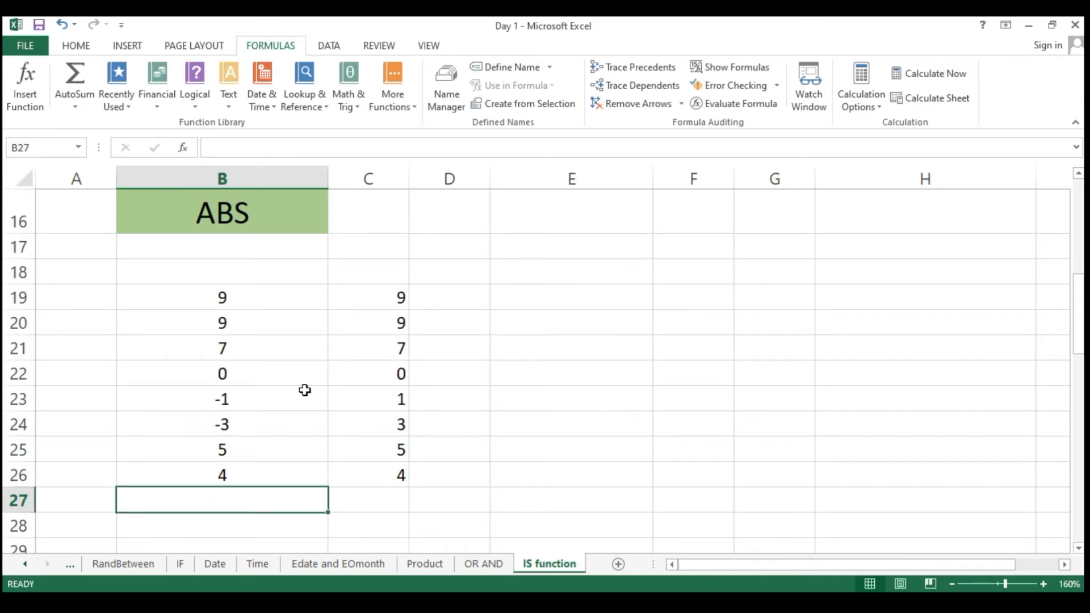
Copy the numbers in B19:B26 and paste them below the SIGN heading, starting at cell B36
{"action": "key", "text": "ctrl+Down"}
{"action": "key", "text": "Down"}
{"action": "key", "text": "Up"}
{"action": "key", "text": "Down"}
{"action": "key", "text": "Up"}
{"action": "key", "text": "ctrl+Up"}
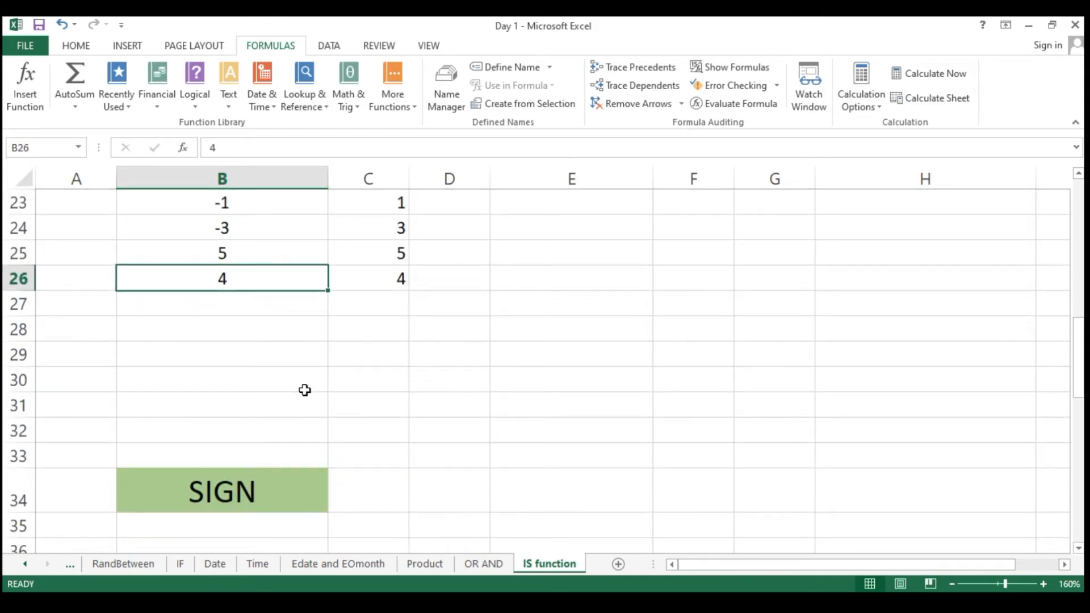
{"action": "key", "text": "ctrl+shift+Up"}
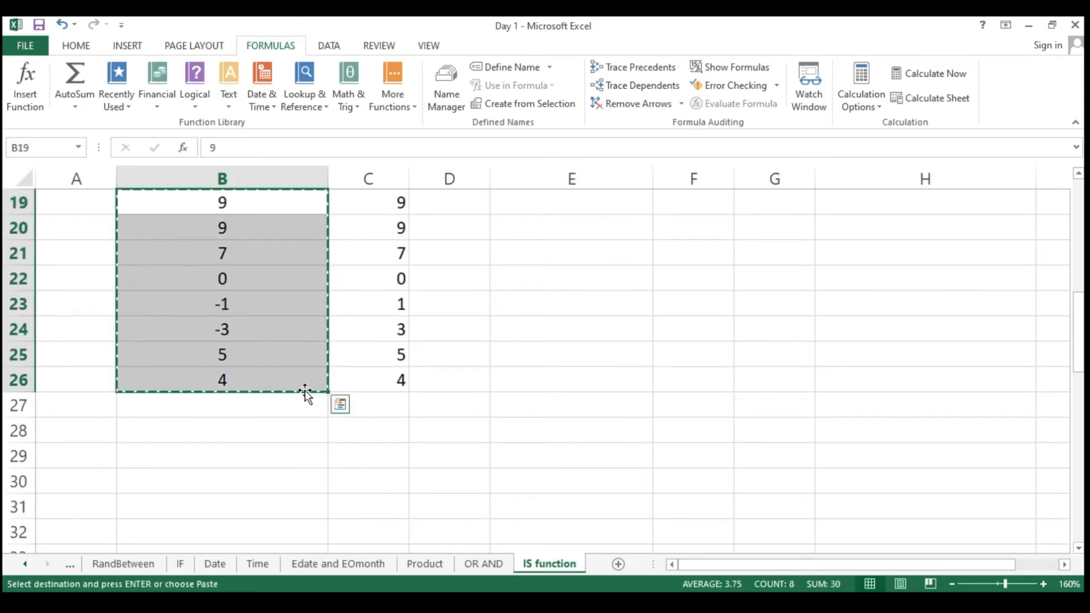
{"action": "key", "text": "ctrl+c"}
{"action": "key", "text": "ctrl+Down"}
{"action": "key", "text": "ctrl+Down"}
{"action": "key", "text": "ctrl+Up"}
{"action": "key", "text": "Down"}
{"action": "key", "text": "Down"}
{"action": "key", "text": "ctrl+v"}
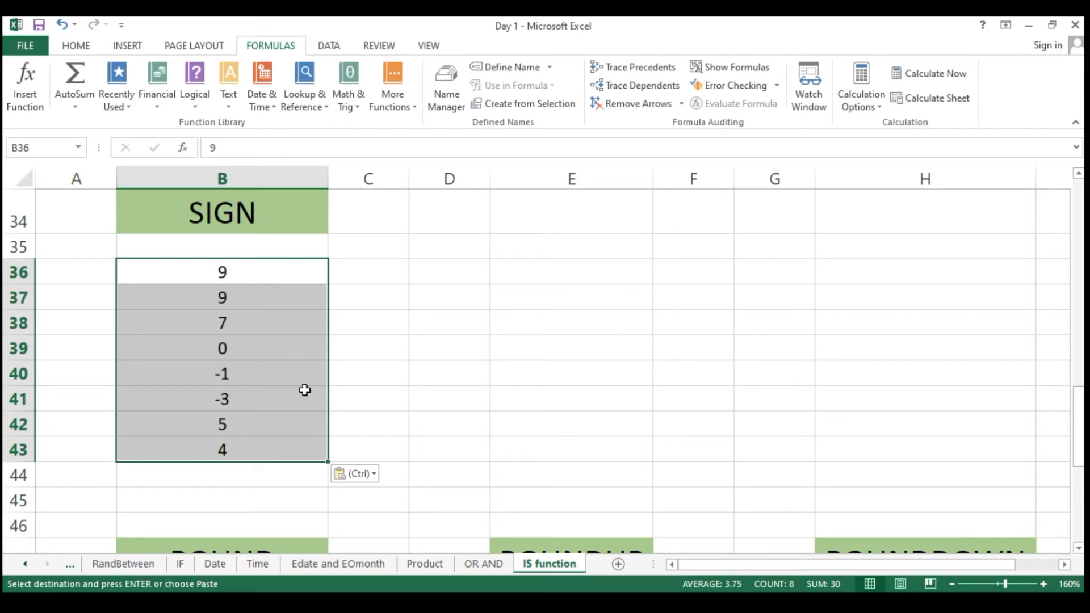
Enter the formula =SIGN(B36) in cell C36 beside the first pasted number
{"action": "key", "text": "Up"}
{"action": "key", "text": "Down"}
{"action": "key", "text": "Right"}
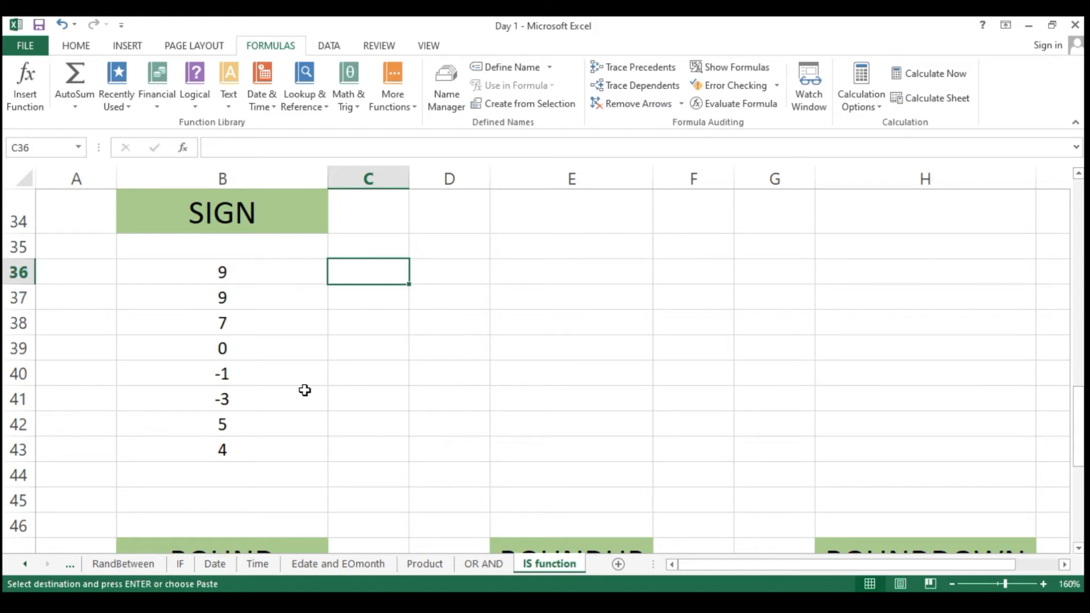
{"action": "type", "text": "=si"}
{"action": "key", "text": "Tab"}
{"action": "key", "text": "Left"}
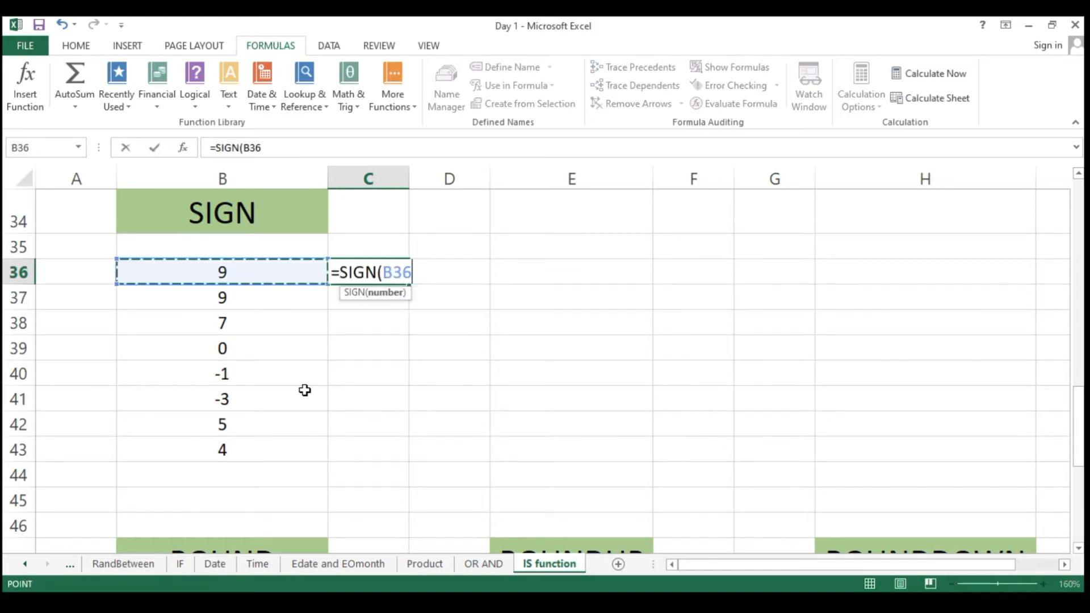
{"action": "key", "text": "ctrl+Return"}
{"action": "key", "text": "Left"}
{"action": "key", "text": "Down"}
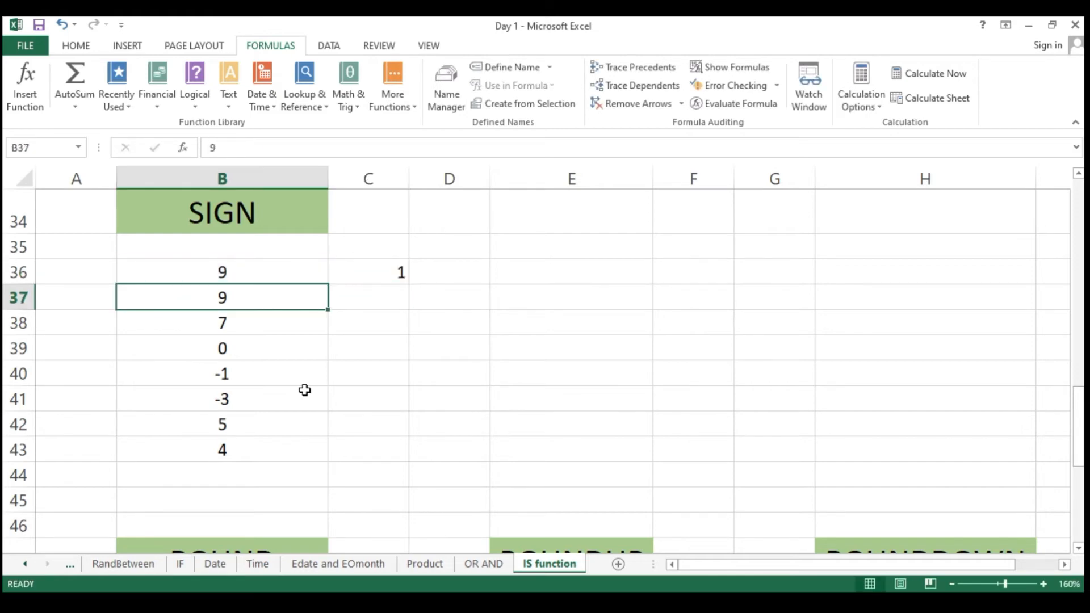
Fill the SIGN formula from C36 down through cell C43
{"action": "key", "text": "ctrl+Down"}
{"action": "key", "text": "Right"}
{"action": "key", "text": "shift+Up"}
{"action": "key", "text": "shift+Up"}
{"action": "key", "text": "shift+Up"}
{"action": "key", "text": "shift+Up"}
{"action": "key", "text": "shift+Up"}
{"action": "key", "text": "shift+Up"}
{"action": "key", "text": "shift+Up"}
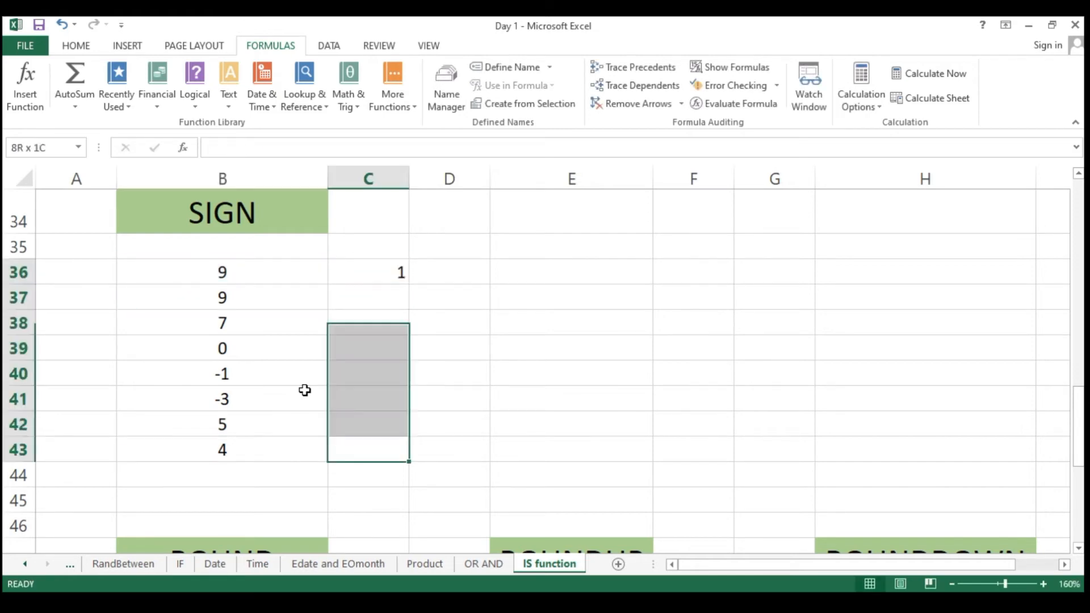
{"action": "key", "text": "ctrl+d"}
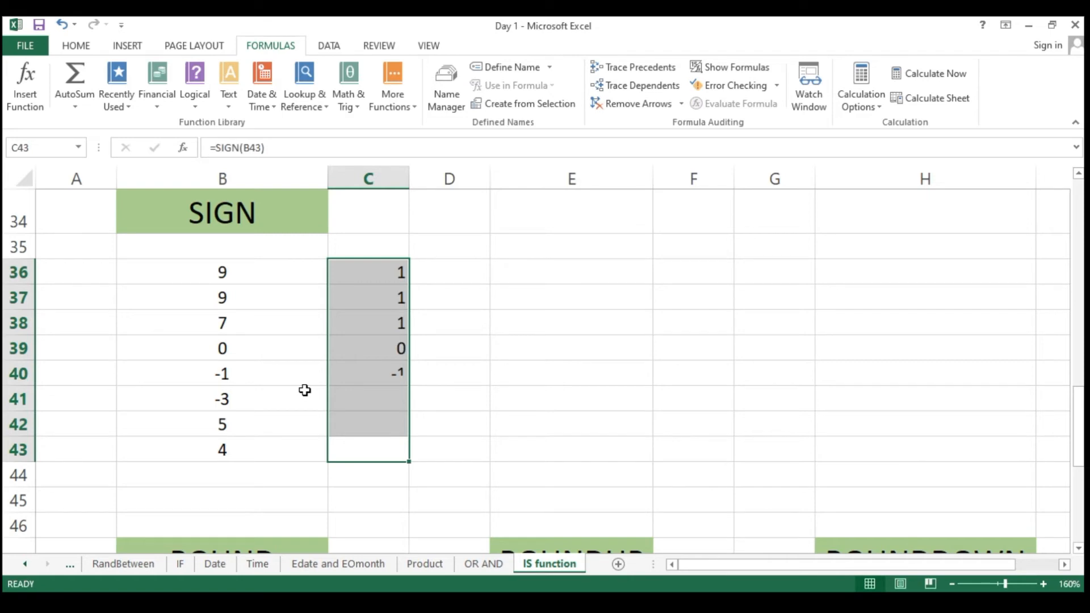
{"action": "key", "text": "Right"}
{"action": "key", "text": "Left"}
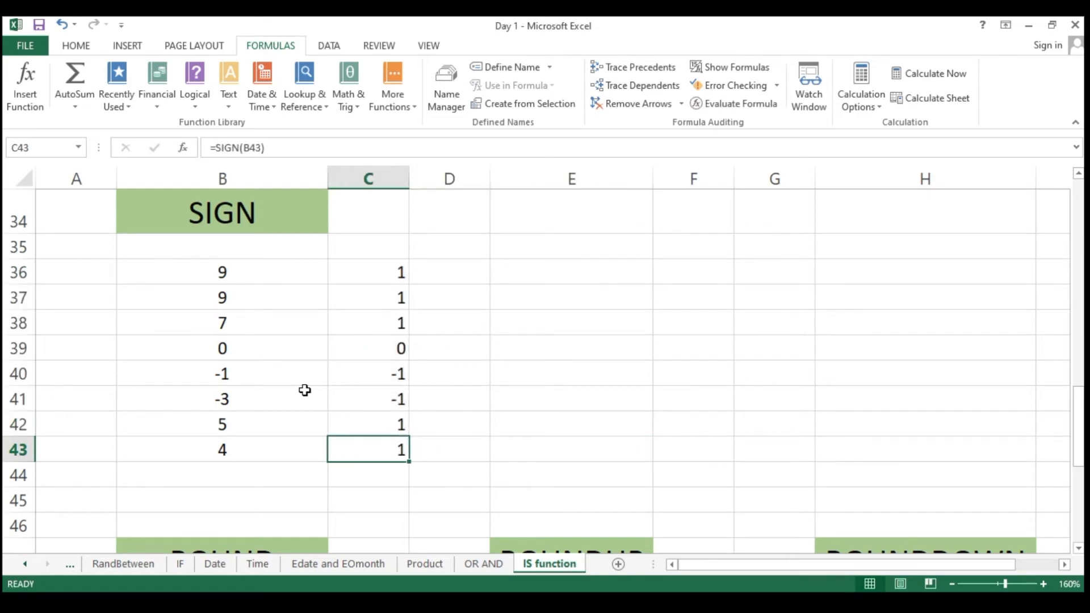
Examine the SIGN results beside the positive numbers, the zero and the negative numbers in B36:C43
{"action": "left_click", "coordinate": [350, 323]}
{"action": "left_click_drag", "start_coordinate": [377, 275], "coordinate": [249, 325]}
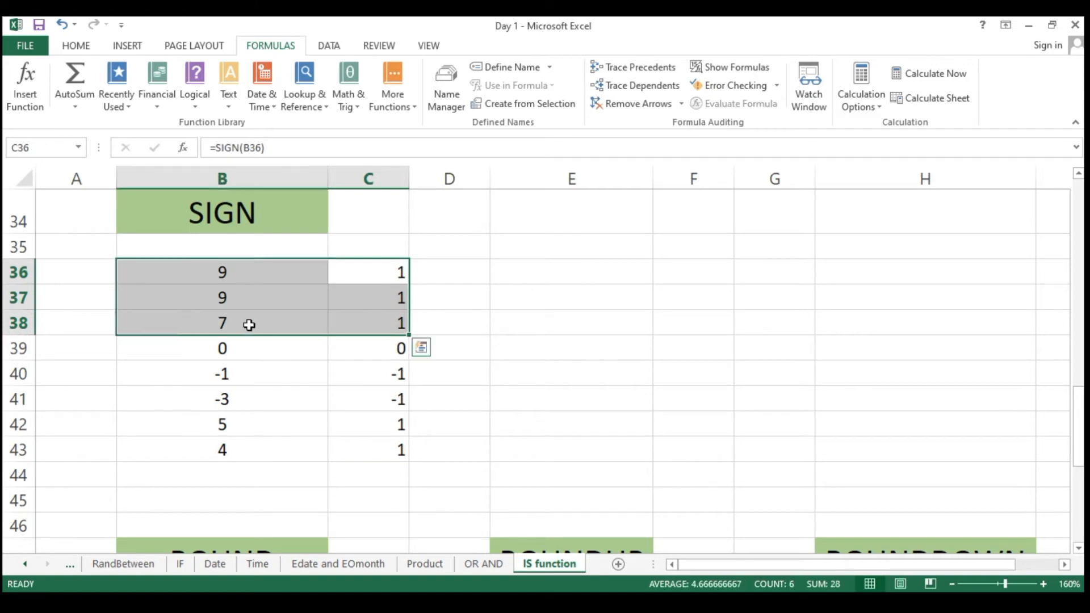
{"action": "left_click", "coordinate": [353, 348]}
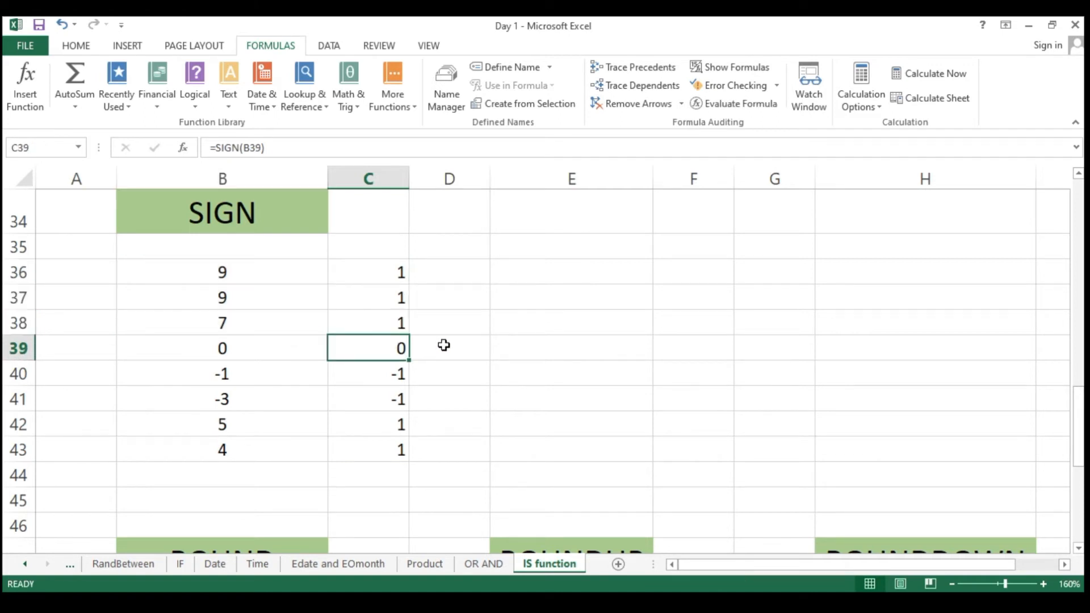
{"action": "left_click_drag", "start_coordinate": [375, 348], "coordinate": [273, 348]}
{"action": "left_click_drag", "start_coordinate": [366, 376], "coordinate": [327, 392]}
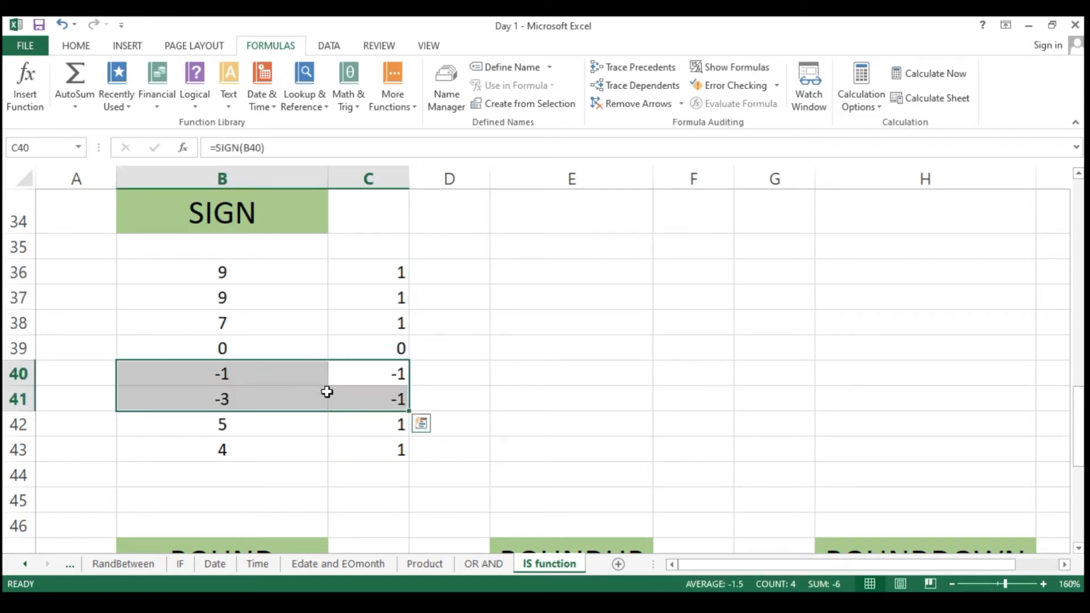
{"action": "left_click", "coordinate": [485, 404]}
{"action": "left_click_drag", "start_coordinate": [406, 273], "coordinate": [403, 449]}
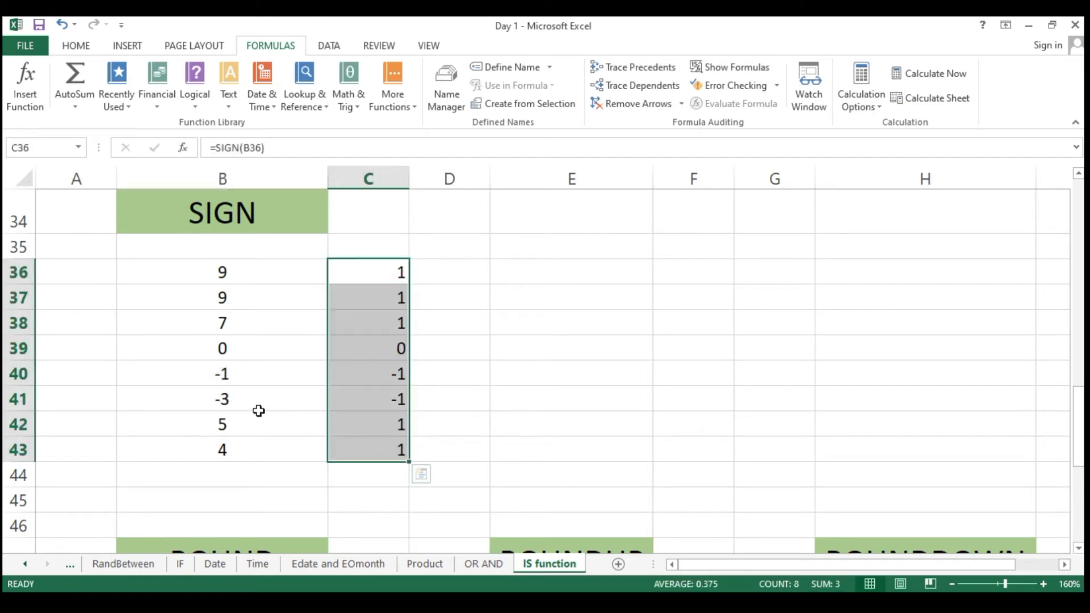
{"action": "left_click", "coordinate": [257, 226]}
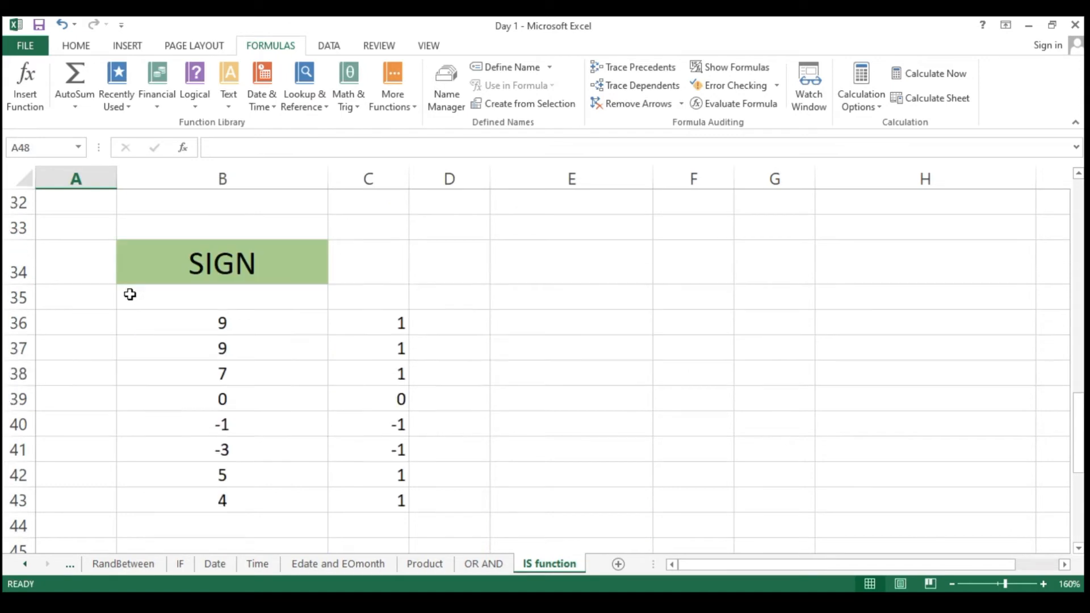
{"action": "scroll", "coordinate": [130, 294], "scroll_direction": "up", "scroll_amount": 2}
{"action": "scroll", "coordinate": [130, 294], "scroll_direction": "down", "scroll_amount": 1}
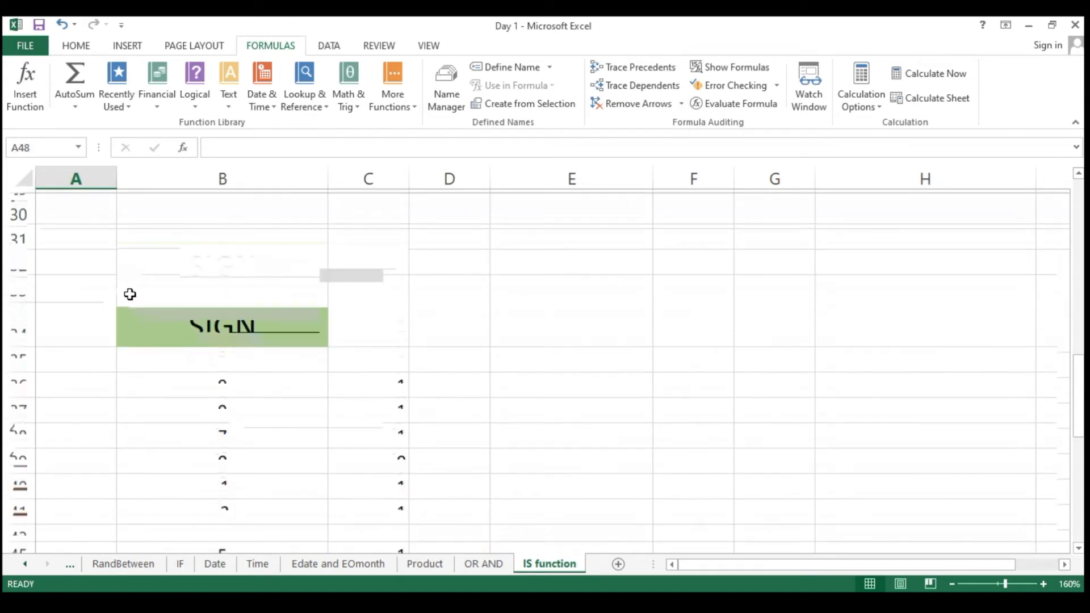
Enter the formula =RAND()*1000 in cell A48, just below and beside the ROUND heading
{"action": "scroll", "coordinate": [62, 413], "scroll_direction": "down", "scroll_amount": 1}
{"action": "left_click", "coordinate": [189, 511]}
{"action": "scroll", "coordinate": [189, 512], "scroll_direction": "down", "scroll_amount": 1}
{"action": "left_click", "coordinate": [189, 512]}
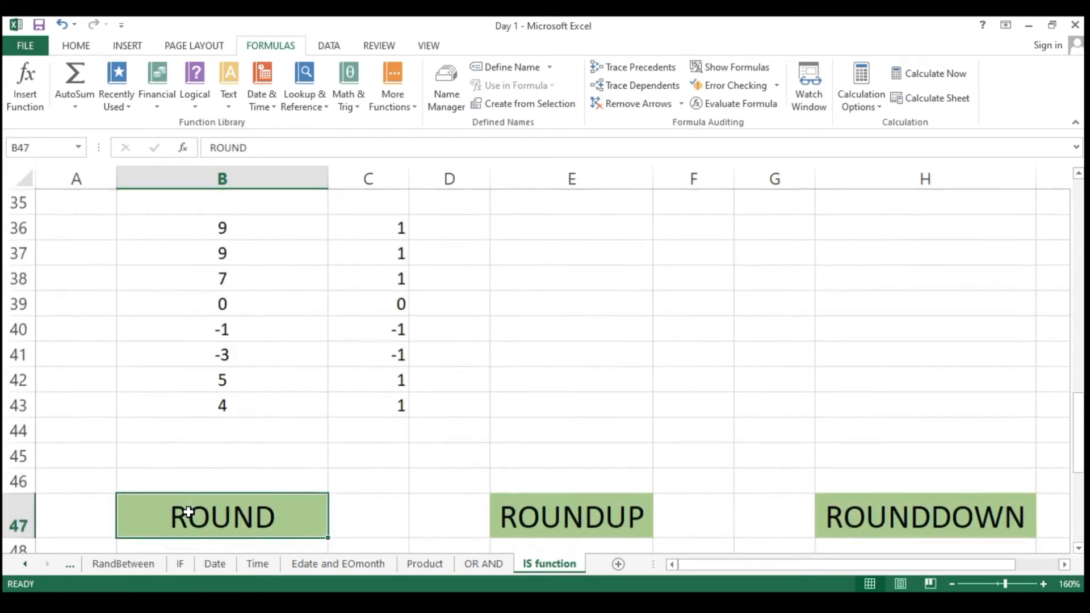
{"action": "key", "text": "ctrl+Down"}
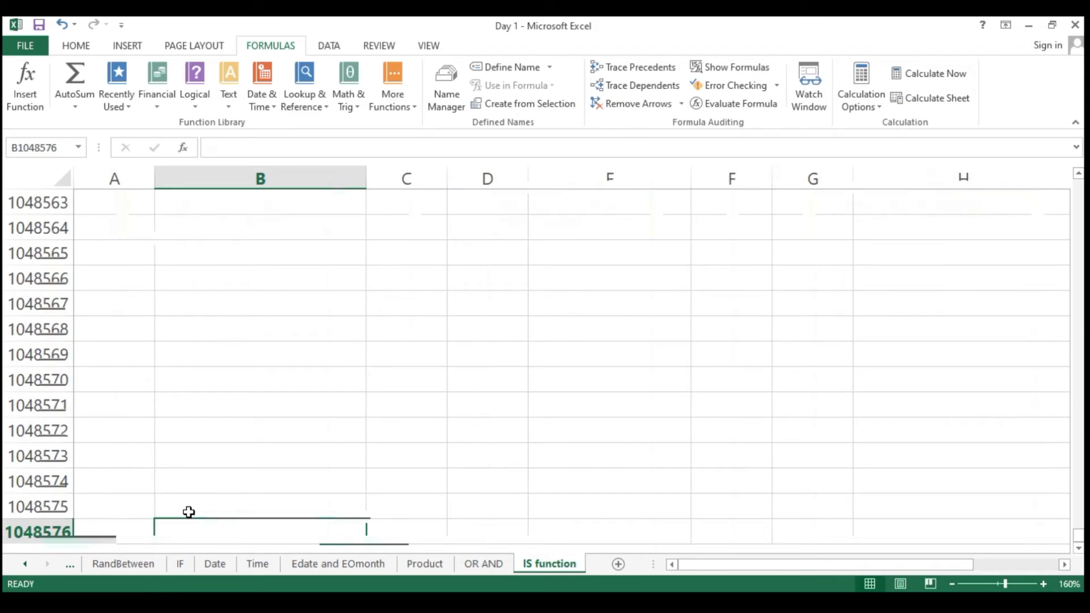
{"action": "key", "text": "ctrl+Up"}
{"action": "key", "text": "Left"}
{"action": "key", "text": "Down"}
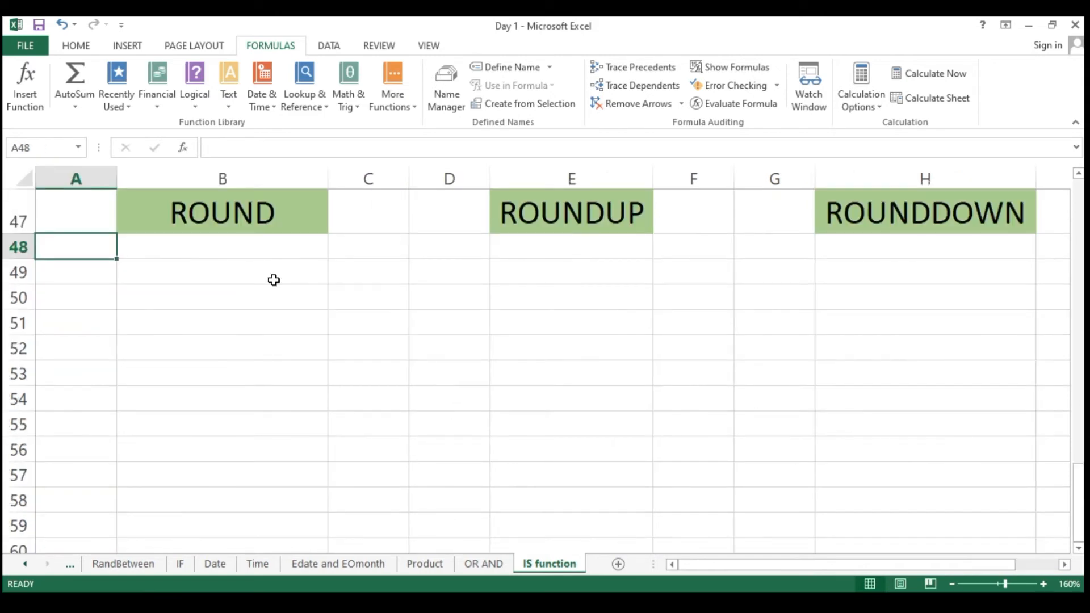
{"action": "type", "text": "=ramn"}
{"action": "key", "text": "BackSpace"}
{"action": "key", "text": "BackSpace"}
{"action": "key", "text": "Down"}
{"action": "key", "text": "Tab"}
{"action": "type", "text": ")*1000"}
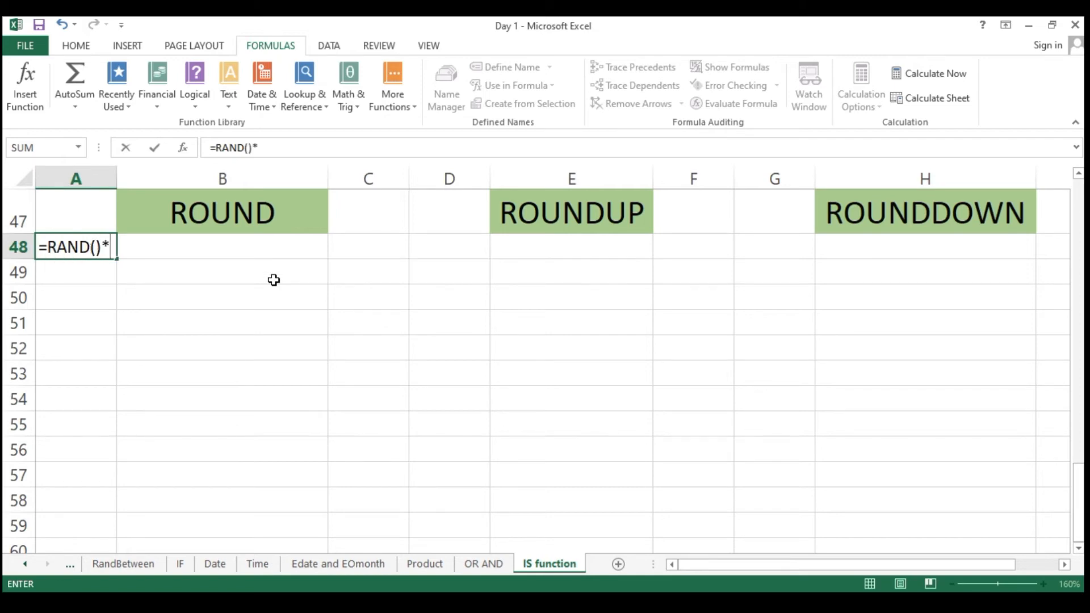
{"action": "key", "text": "ctrl+Return"}
Widen column A and fill the RAND formula from A48 down through cell A56
{"action": "key", "text": "shift+Down"}
{"action": "key", "text": "shift+Down"}
{"action": "key", "text": "shift+Down"}
{"action": "key", "text": "shift+Down"}
{"action": "key", "text": "shift+Down"}
{"action": "key", "text": "shift+Down"}
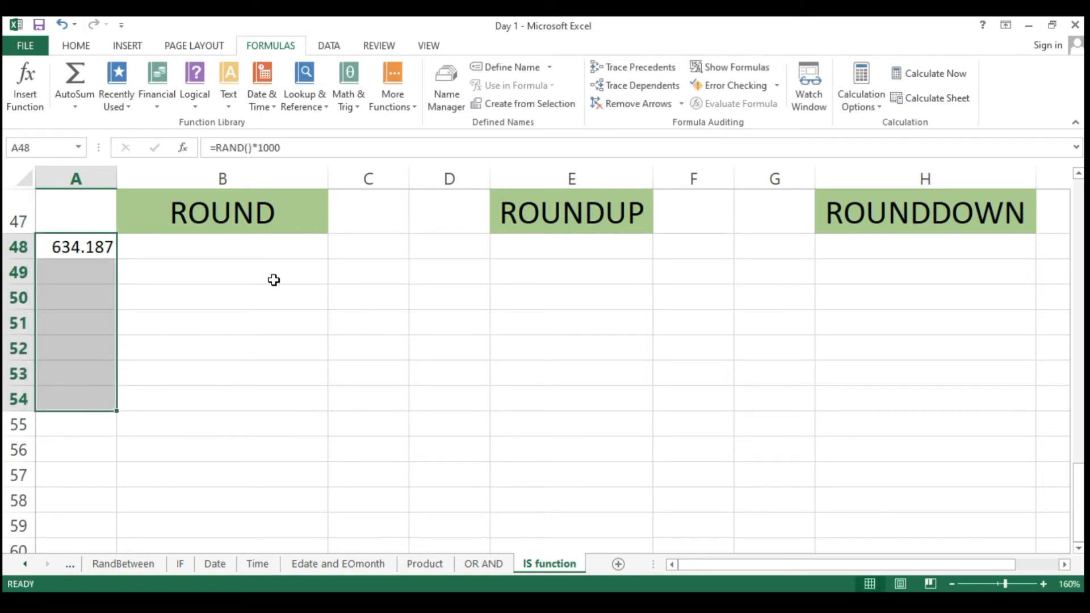
{"action": "key", "text": "shift+Down"}
{"action": "key", "text": "shift+Down"}
{"action": "key", "text": "F2"}
{"action": "key", "text": "Escape"}
{"action": "type", "text": "v"}
{"action": "key", "text": "Escape"}
{"action": "left_click_drag", "start_coordinate": [116, 179], "coordinate": [199, 179]}
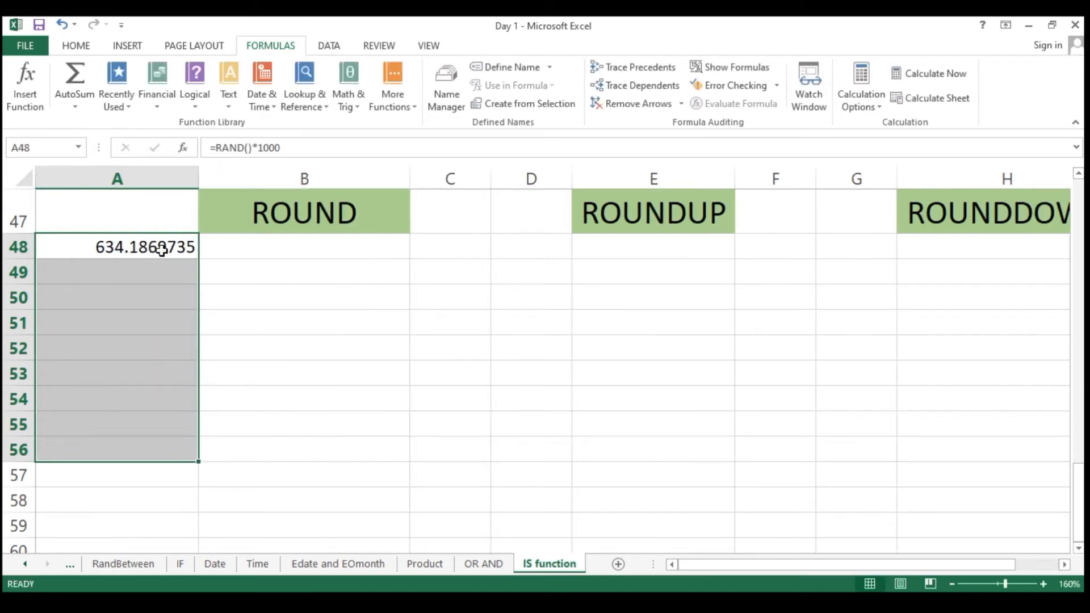
{"action": "key", "text": "ctrl+d"}
Replace the random-number formulas in A48:A56 with their fixed values
{"action": "key", "text": "ctrl+c"}
{"action": "key", "text": "ctrl+alt+v"}
{"action": "key", "text": "v"}
{"action": "key", "text": "Return"}
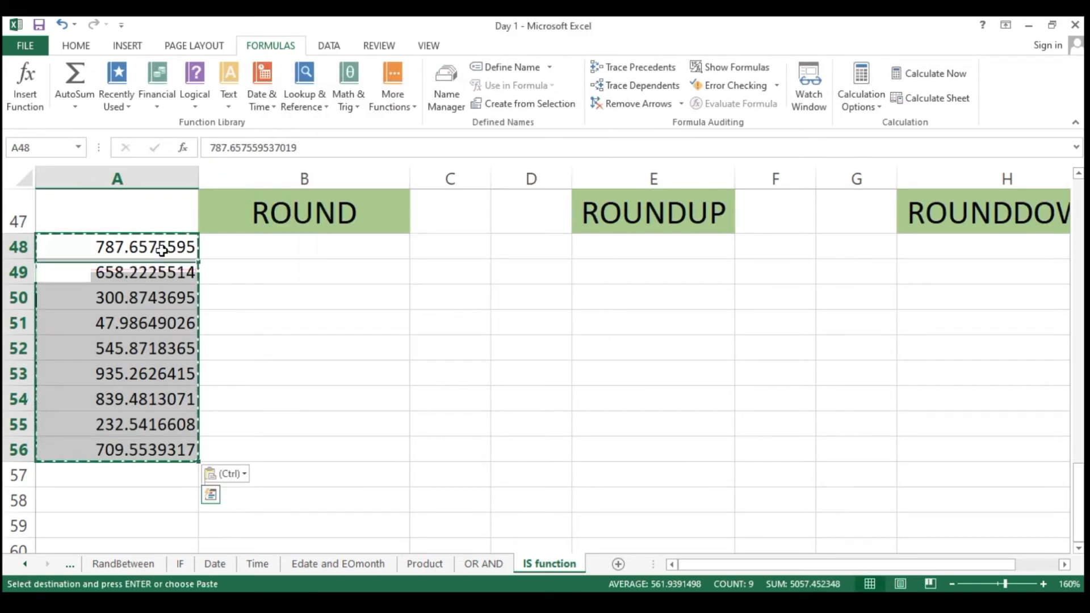
Enter the formula =ROUND(A48,2) in cell B48 under the ROUND heading
{"action": "key", "text": "Right"}
{"action": "type", "text": "=ra"}
{"action": "key", "text": "Escape"}
{"action": "type", "text": "==ro"}
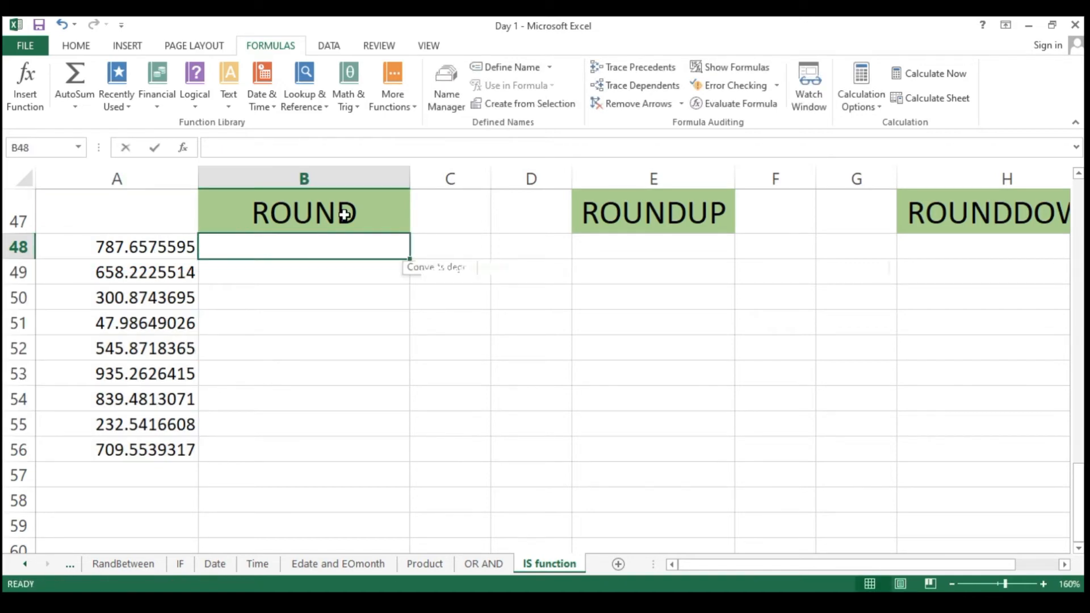
{"action": "key", "text": "Down"}
{"action": "key", "text": "Down"}
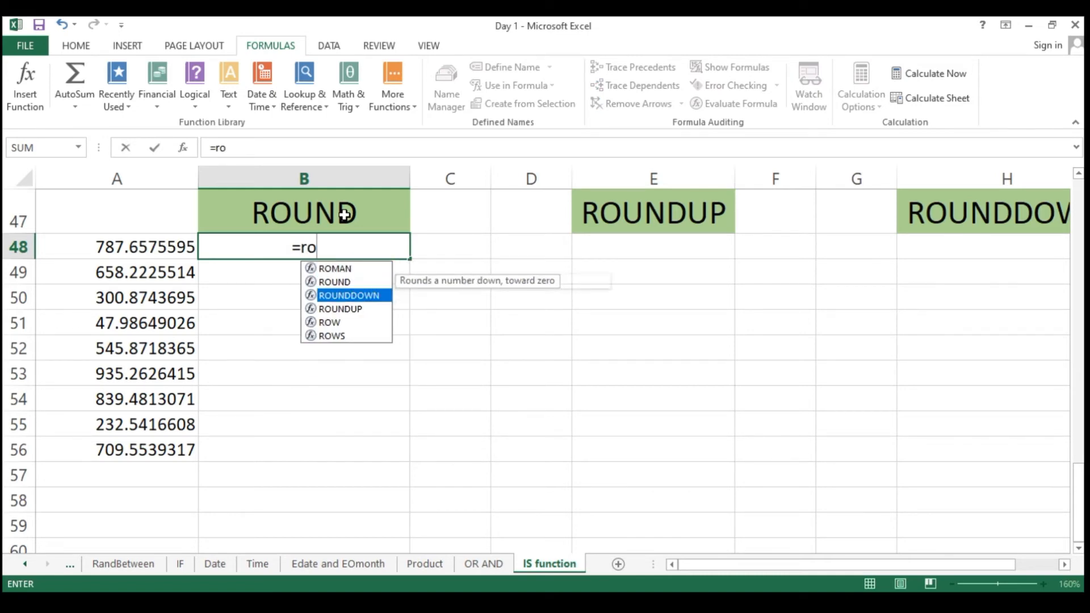
{"action": "key", "text": "Up"}
{"action": "key", "text": "Tab"}
{"action": "key", "text": "Left"}
{"action": "type", "text": ","}
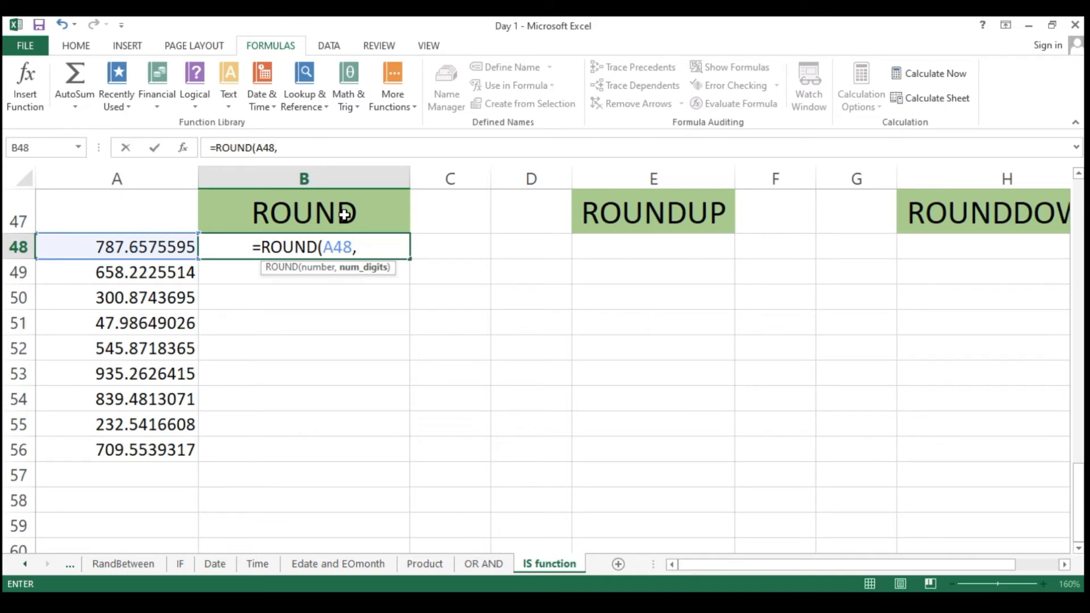
{"action": "type", "text": "2"}
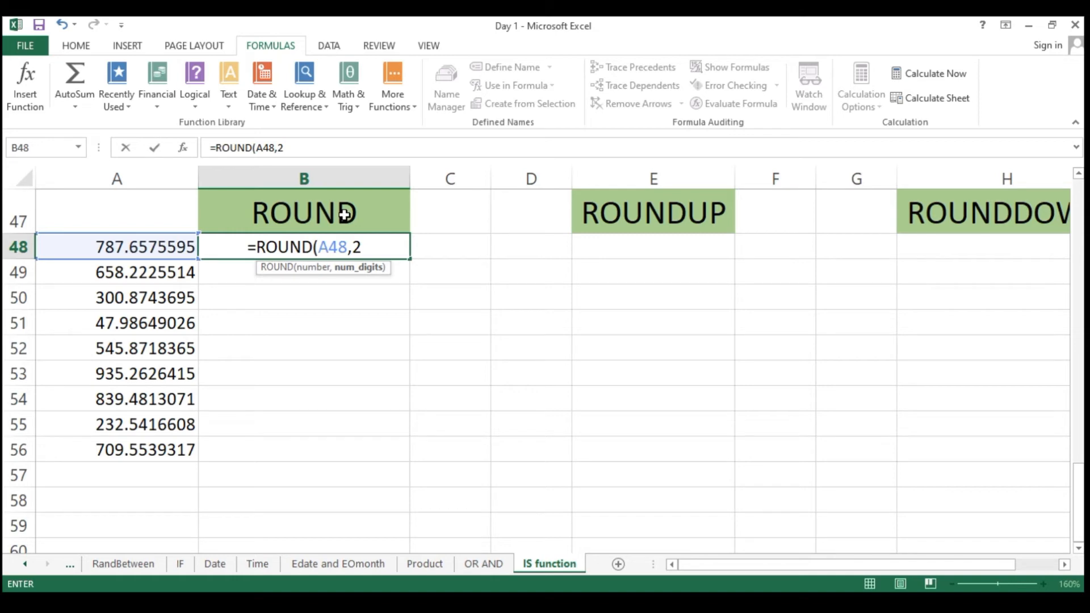
{"action": "key", "text": "Return"}
Fill the ROUND formula from B48 down through cell B56
{"action": "key", "text": "Up"}
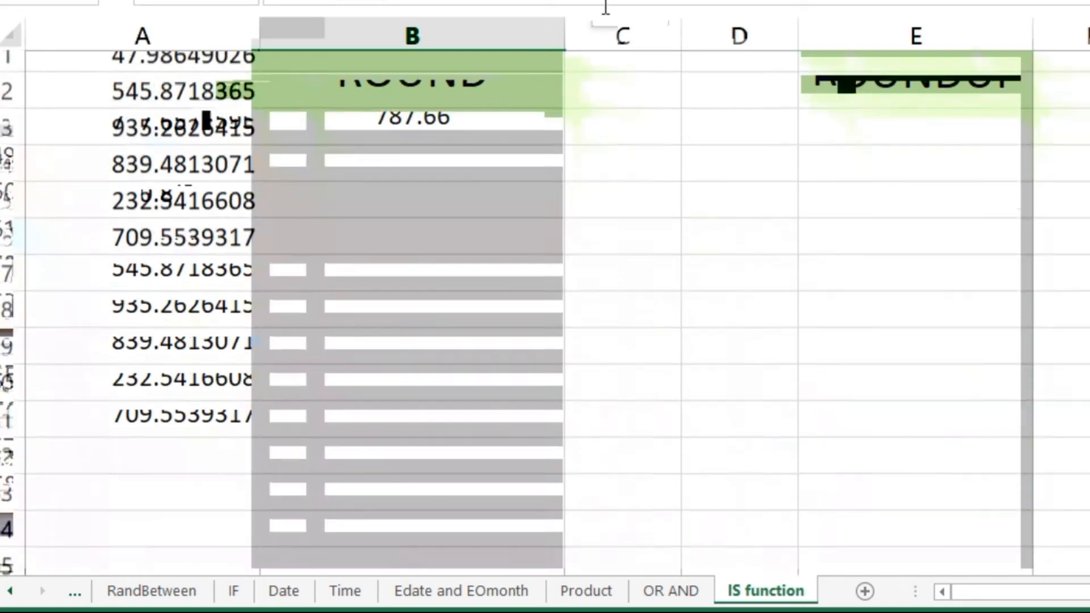
{"action": "key", "text": "shift+Down"}
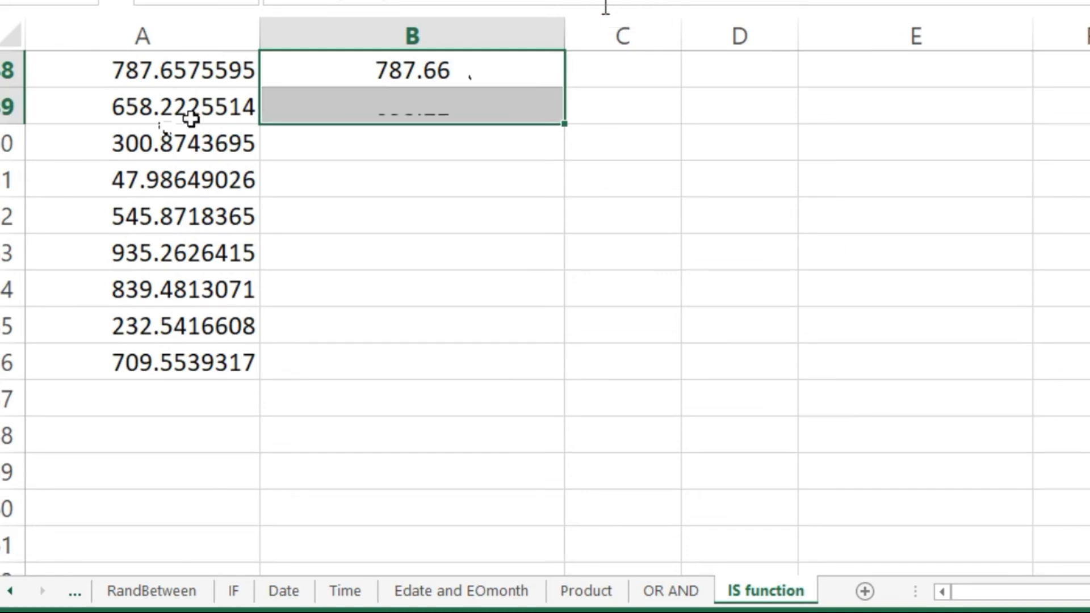
{"action": "key", "text": "ctrl+d"}
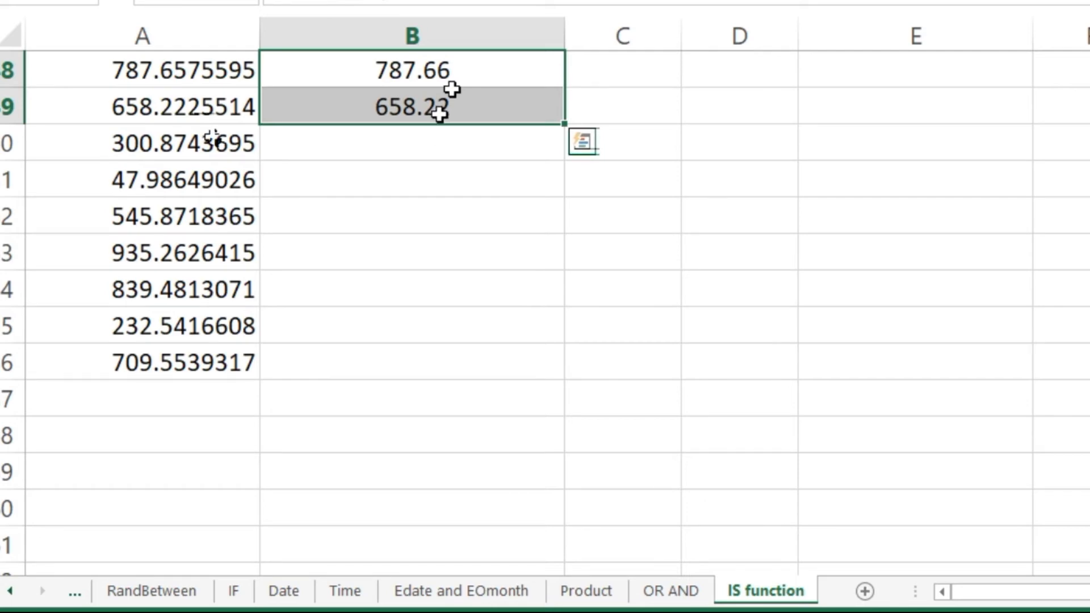
{"action": "key", "text": "shift+Down"}
{"action": "key", "text": "shift+Down"}
{"action": "key", "text": "shift+Down"}
{"action": "key", "text": "shift+Down"}
{"action": "key", "text": "shift+Down"}
{"action": "key", "text": "shift+Down"}
{"action": "key", "text": "shift+Down"}
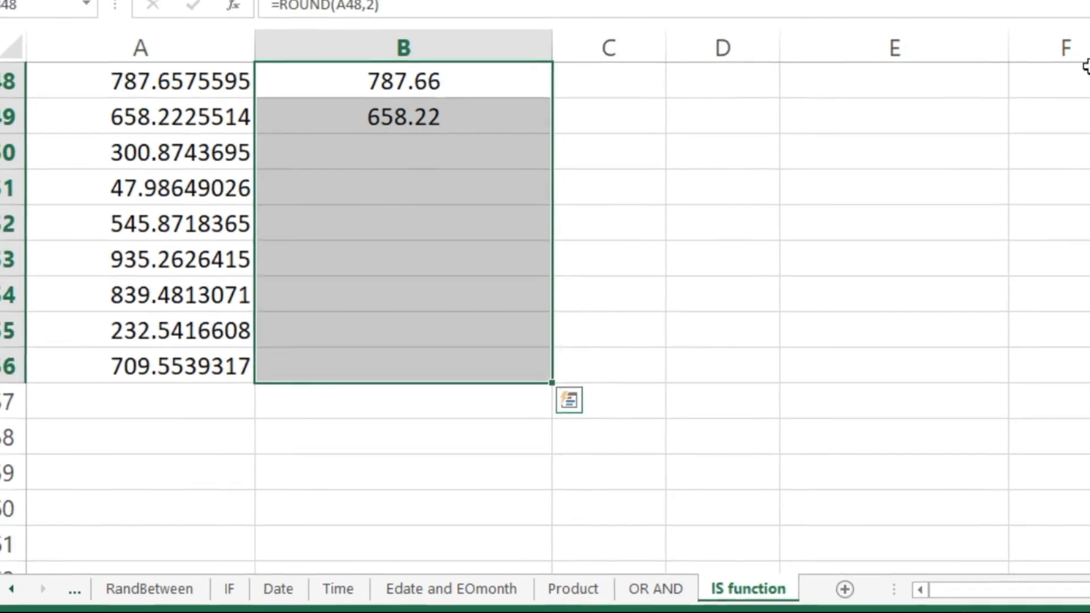
{"action": "key", "text": "ctrl+d"}
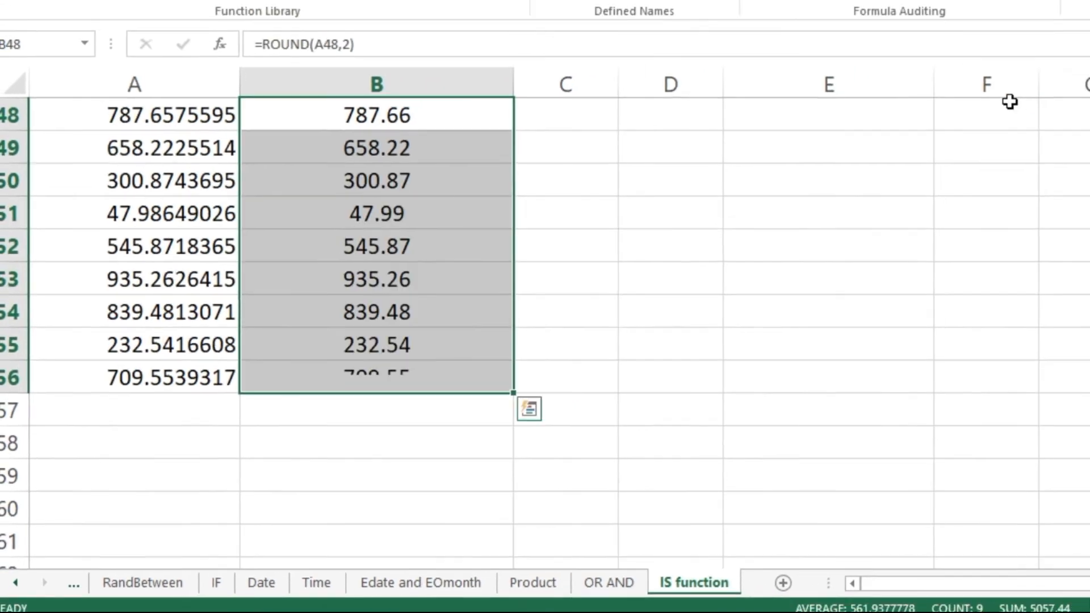
Change the third decimal digit of the number in A52 to 9, making it 545.8798365, and check its rounded value in B52
{"action": "key", "text": "Down"}
{"action": "key", "text": "Down"}
{"action": "key", "text": "Down"}
{"action": "key", "text": "Down"}
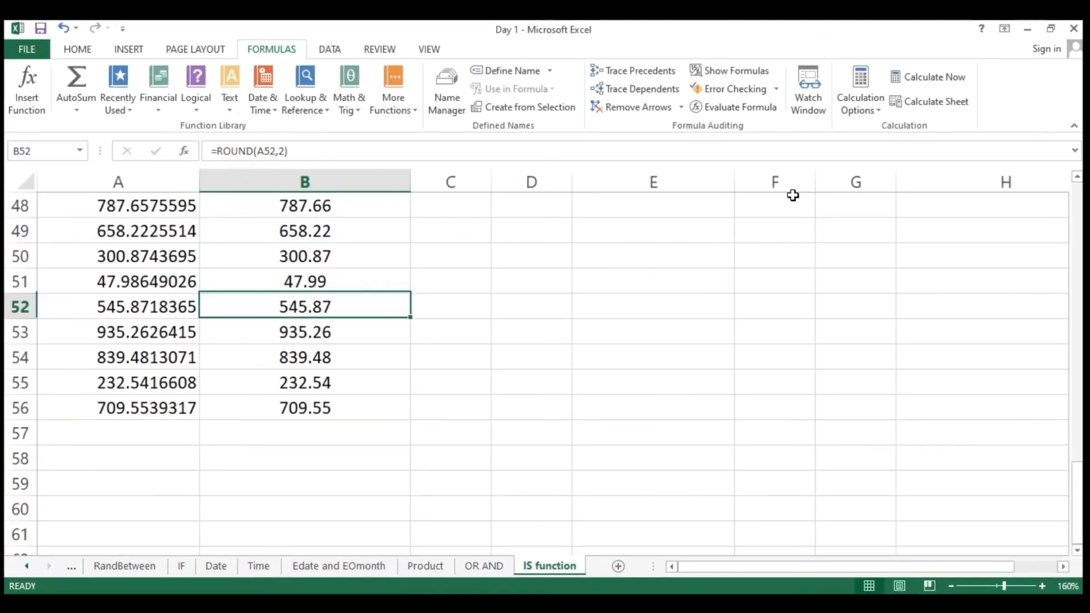
{"action": "key", "text": "shift+Down"}
{"action": "key", "text": "shift+Down"}
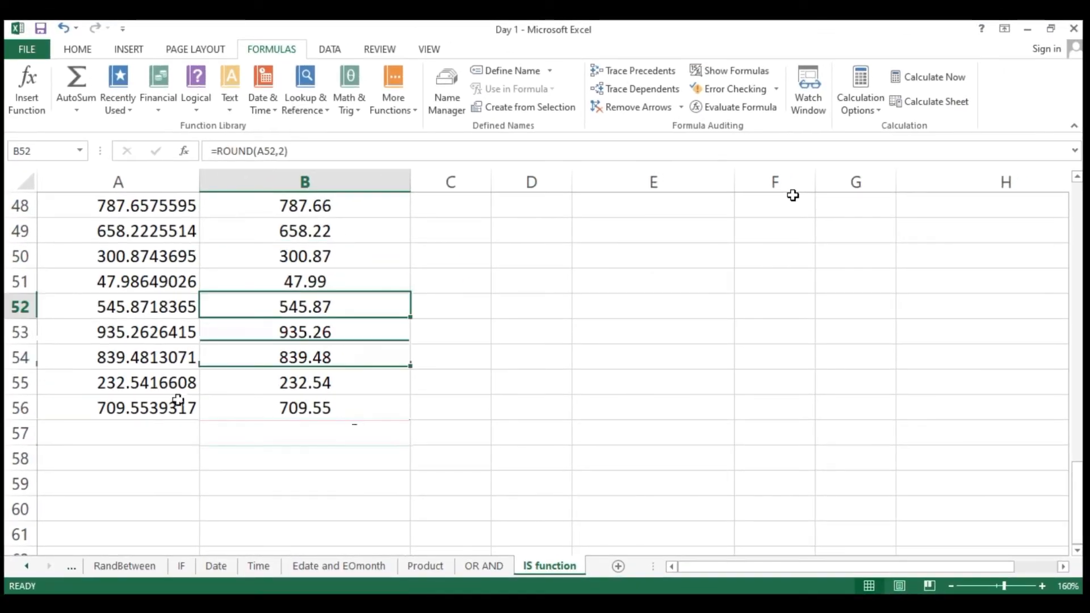
{"action": "left_click", "coordinate": [162, 408]}
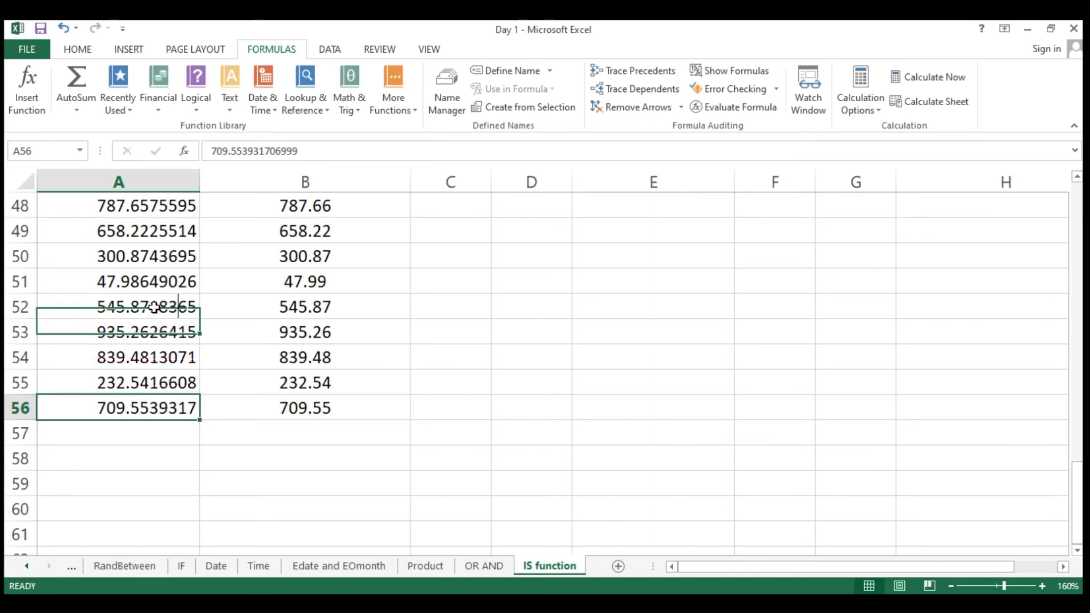
{"action": "double_click", "coordinate": [154, 307]}
{"action": "key", "text": "Delete"}
{"action": "type", "text": "9"}
{"action": "key", "text": "Return"}
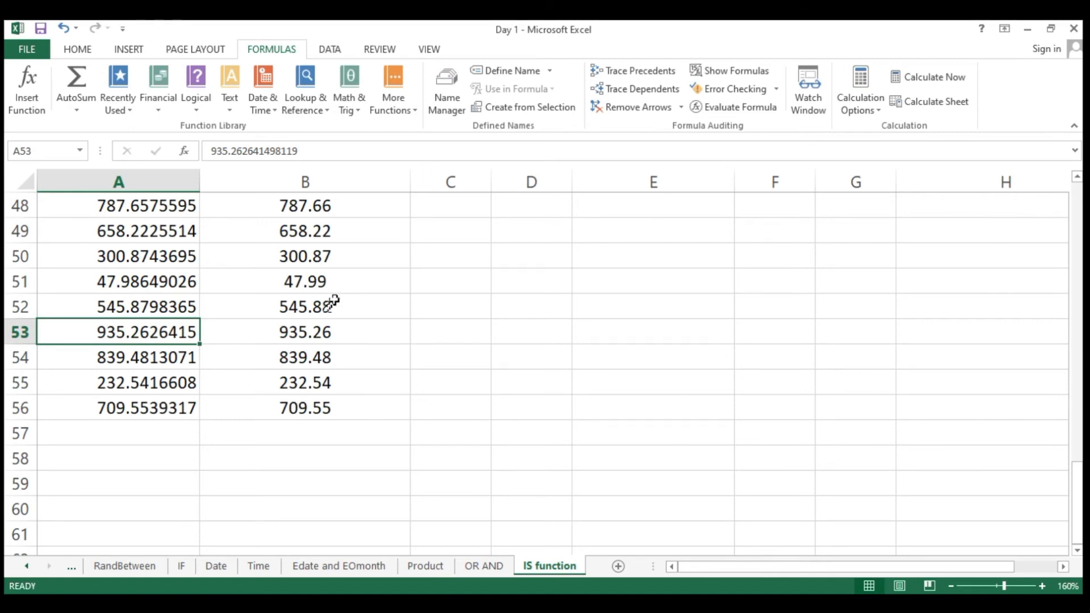
{"action": "key", "text": "Up"}
{"action": "key", "text": "Right"}
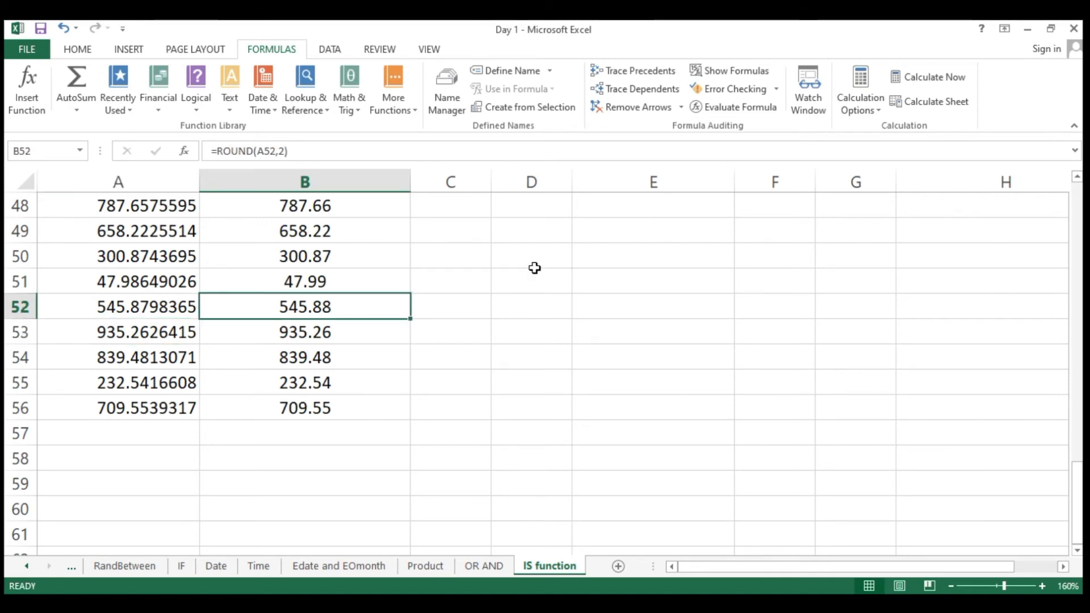
Enter the formula =ROUNDUP(A48,2) in cell E48 under the ROUNDUP heading
{"action": "key", "text": "Up"}
{"action": "key", "text": "Up"}
{"action": "key", "text": "Up"}
{"action": "key", "text": "Up"}
{"action": "key", "text": "Up"}
{"action": "key", "text": "Down"}
{"action": "key", "text": "Right"}
{"action": "key", "text": "Right"}
{"action": "key", "text": "Right"}
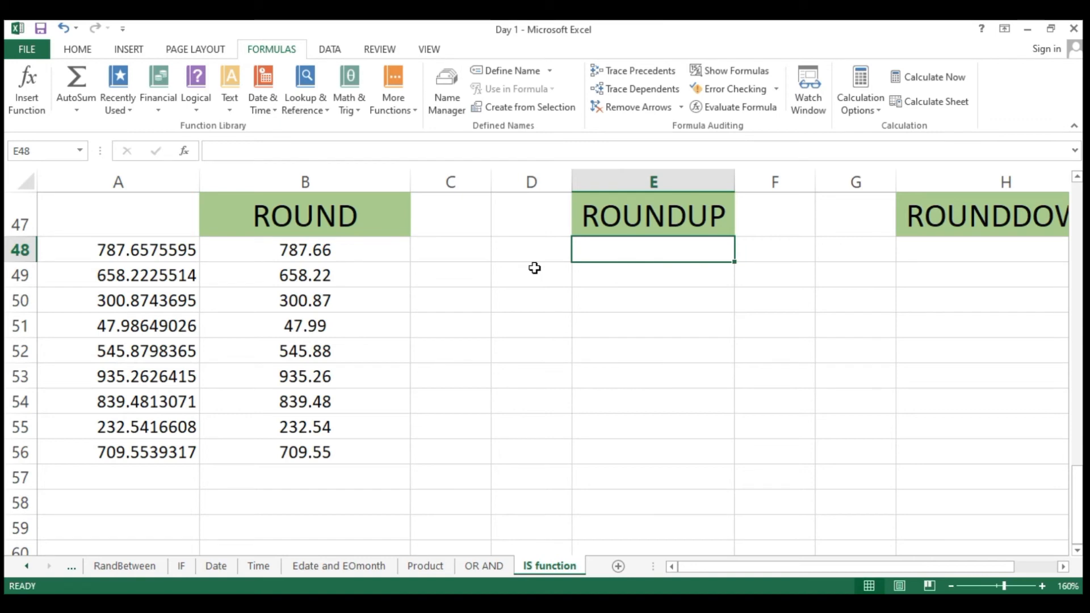
{"action": "type", "text": "=rou"}
{"action": "key", "text": "Down"}
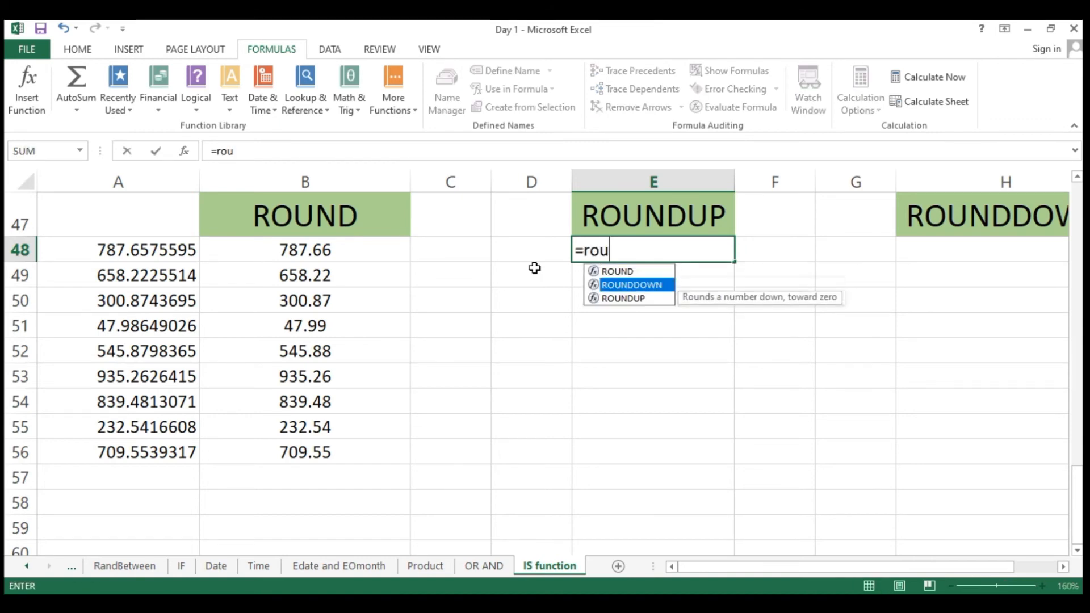
{"action": "key", "text": "Down"}
{"action": "key", "text": "Tab"}
{"action": "key", "text": "Left"}
{"action": "key", "text": "Left"}
{"action": "key", "text": "Left"}
{"action": "key", "text": "Left"}
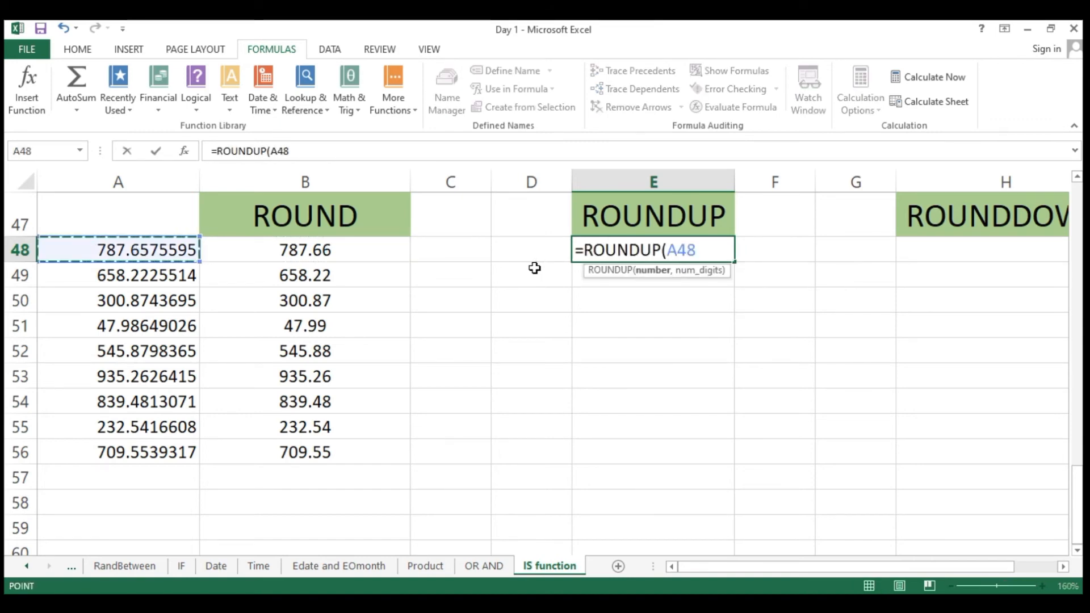
{"action": "type", "text": ",2"}
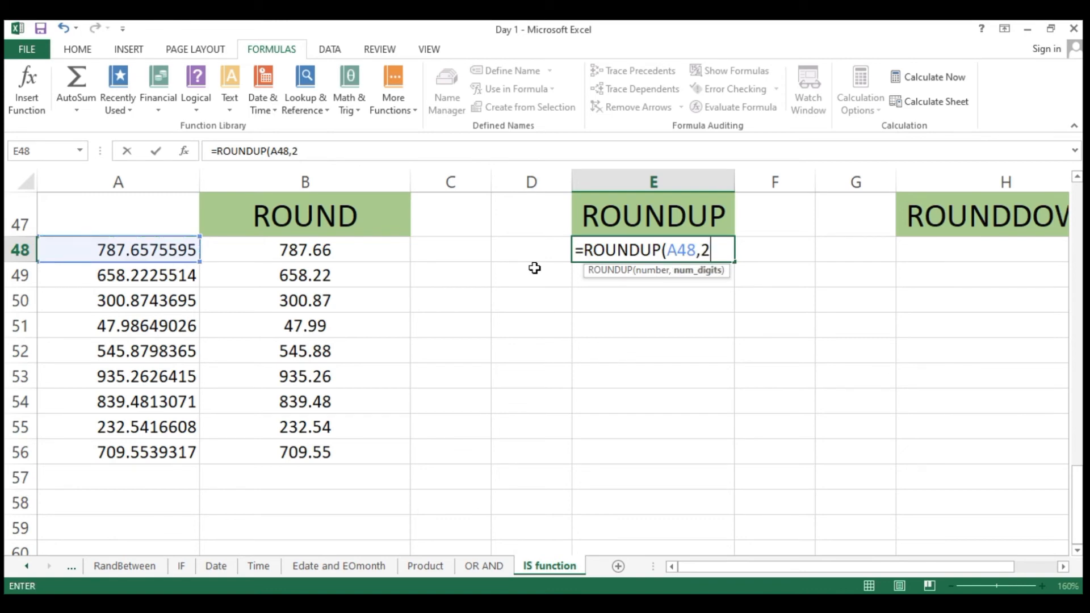
{"action": "key", "text": "ctrl+Return"}
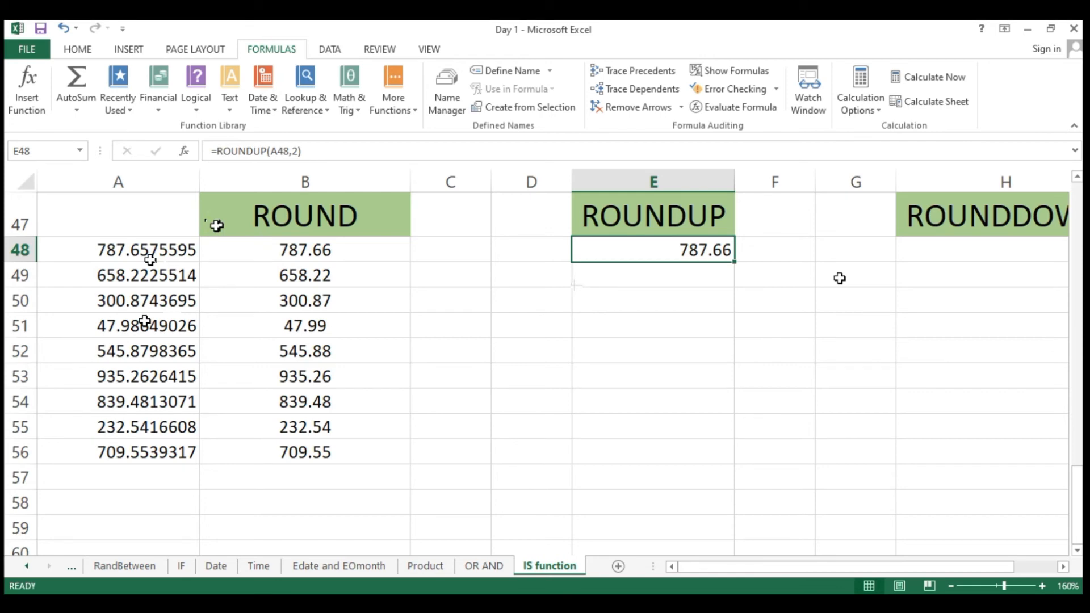
Fill the ROUNDUP formula from E48 down through cell E56
{"action": "left_click_drag", "start_coordinate": [734, 262], "coordinate": [733, 282]}
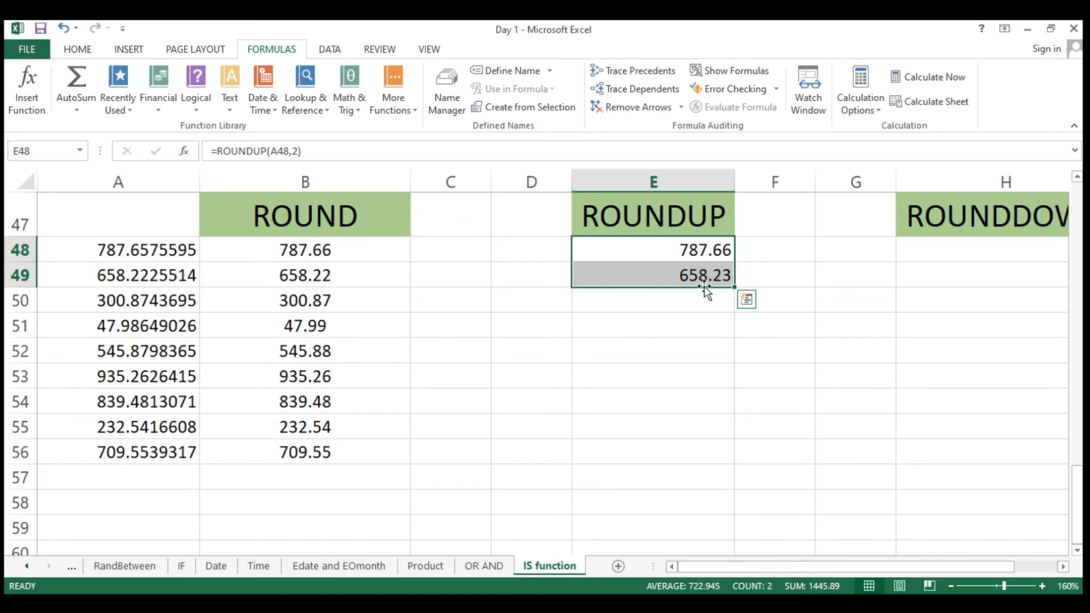
{"action": "left_click_drag", "start_coordinate": [704, 291], "coordinate": [791, 391]}
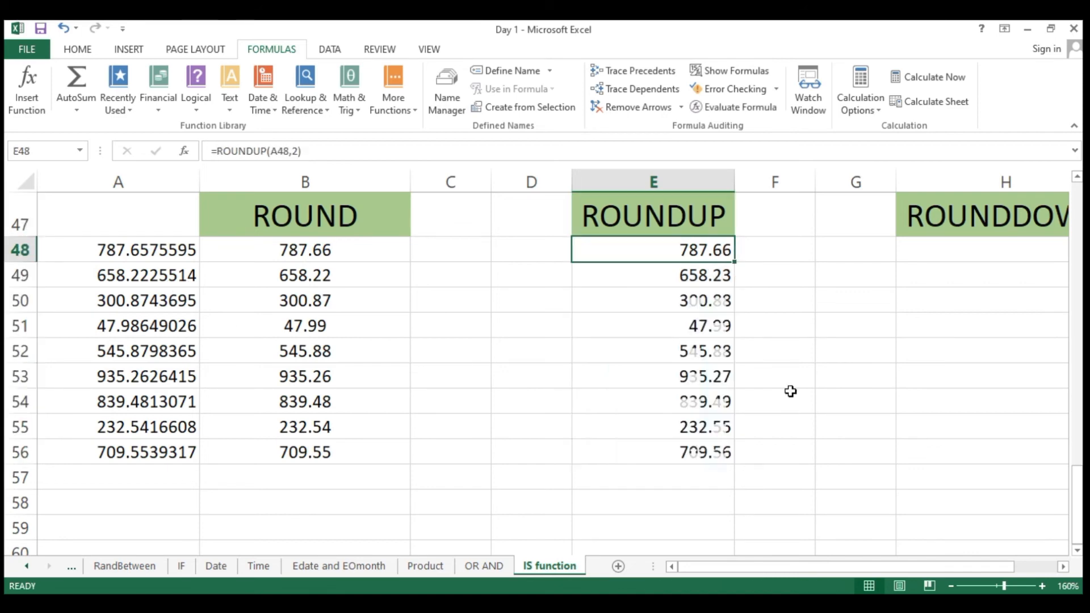
Change the number of digits in the E48 formula to 0, making it =ROUNDUP(A48,0)
{"action": "key", "text": "F2"}
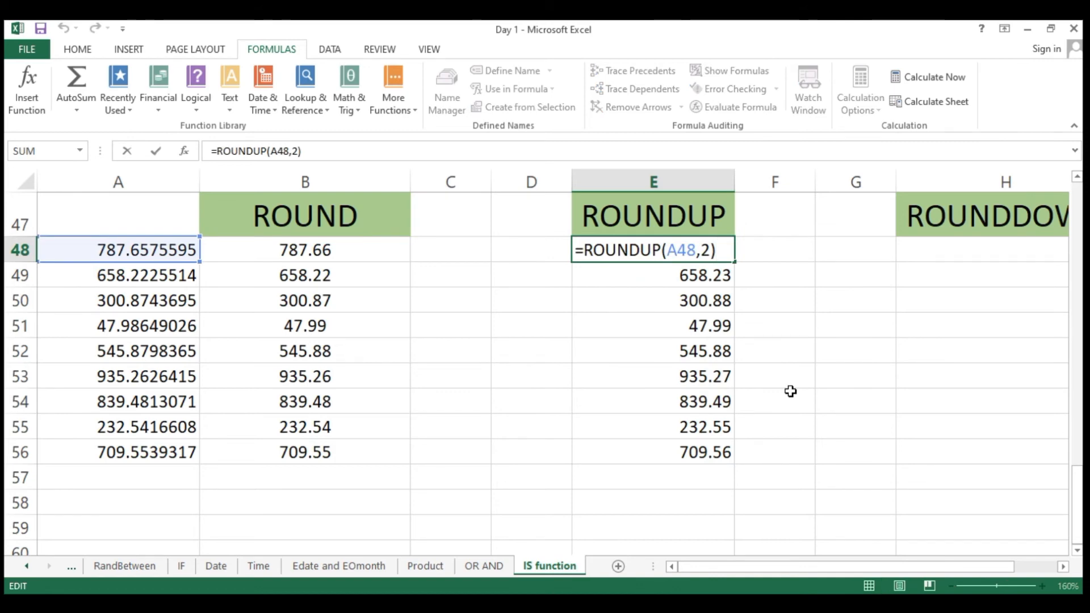
{"action": "key", "text": "Left"}
{"action": "key", "text": "BackSpace"}
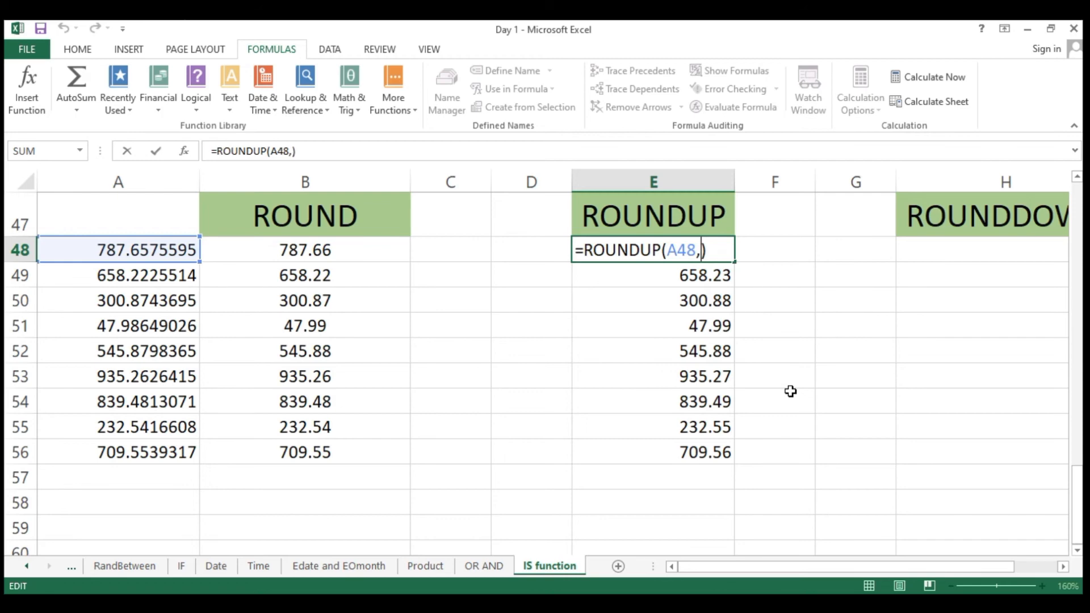
{"action": "type", "text": "0"}
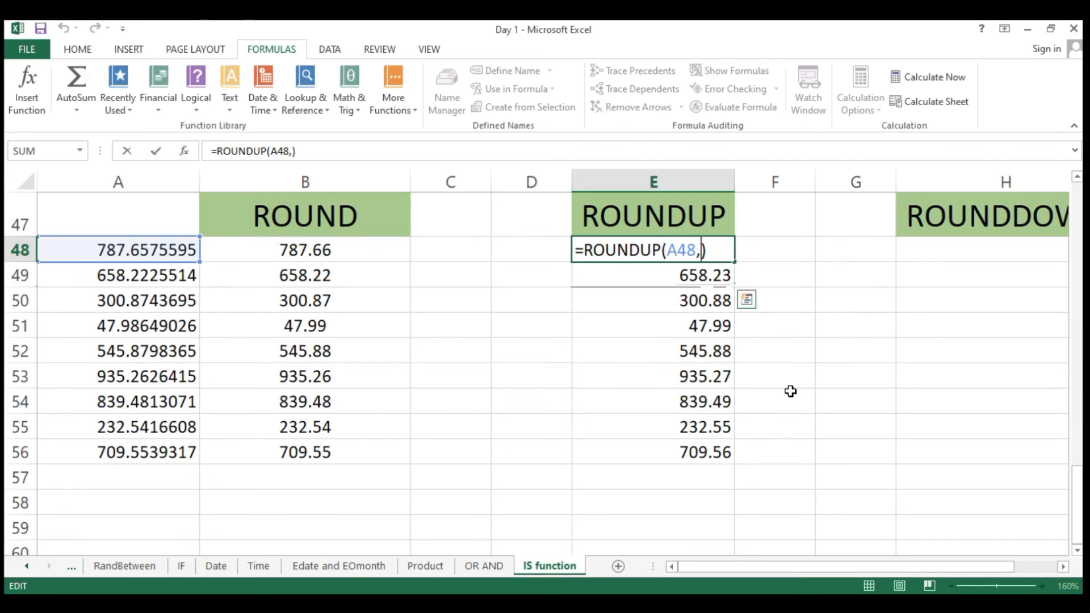
{"action": "key", "text": "ctrl+Return"}
Fill the zero-digit ROUNDUP formula from E48 down through cell E56
{"action": "key", "text": "shift+Down"}
{"action": "key", "text": "ctrl+d"}
{"action": "key", "text": "shift+Down"}
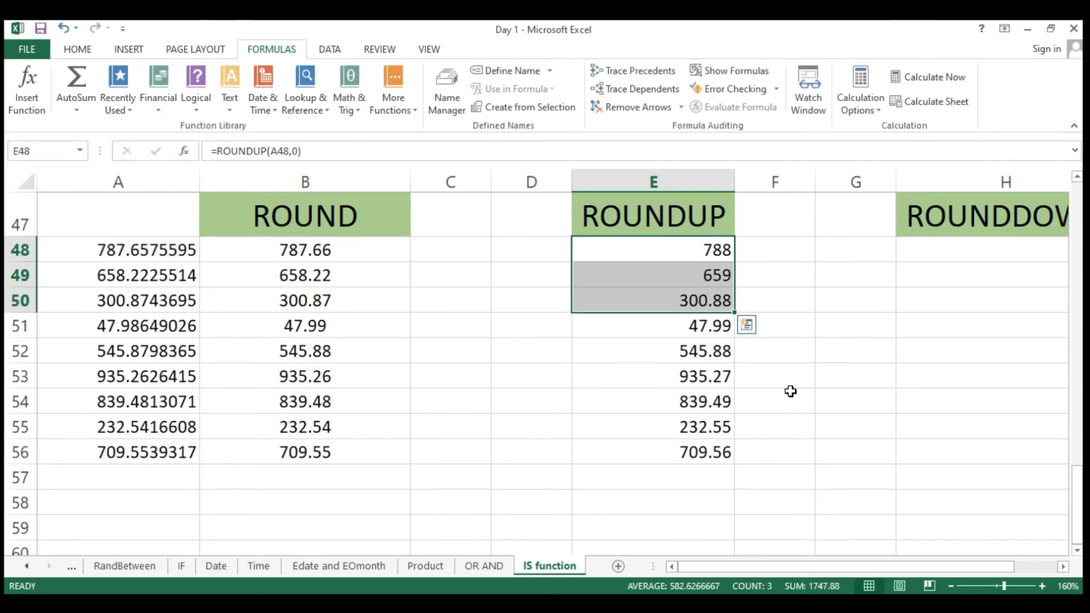
{"action": "key", "text": "ctrl+d"}
{"action": "key", "text": "shift+Down"}
{"action": "key", "text": "shift+Down"}
{"action": "key", "text": "shift+Down"}
{"action": "key", "text": "shift+Down"}
{"action": "key", "text": "shift+Down"}
{"action": "key", "text": "shift+Down"}
{"action": "key", "text": "shift+Down"}
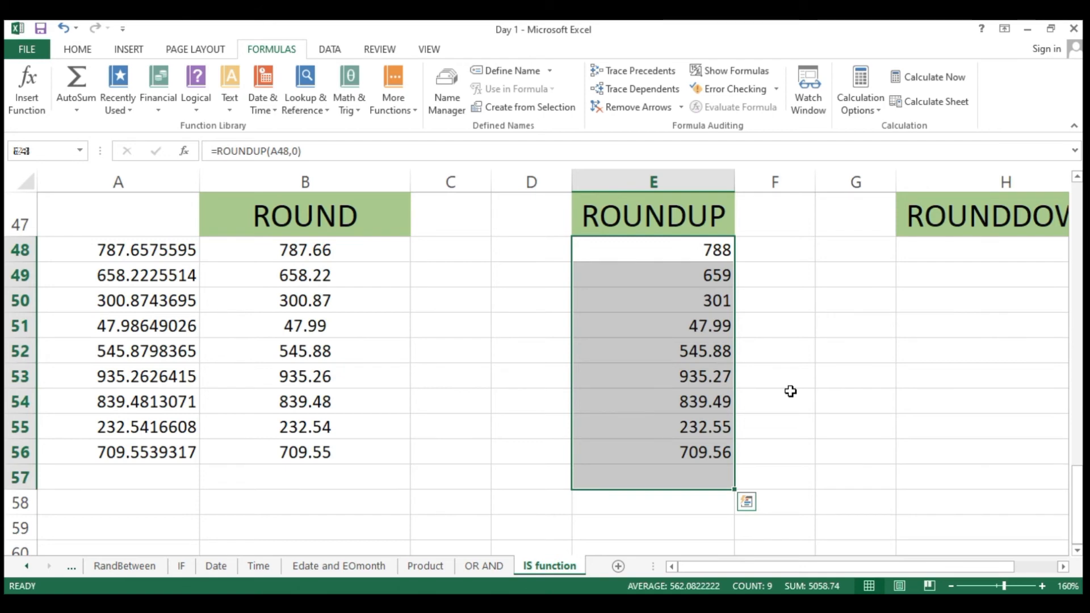
Enter the formula =ROUNDDOWN(A48,2) in cell H48 under the ROUNDDOWN heading
{"action": "key", "text": "Down"}
{"action": "key", "text": "Down"}
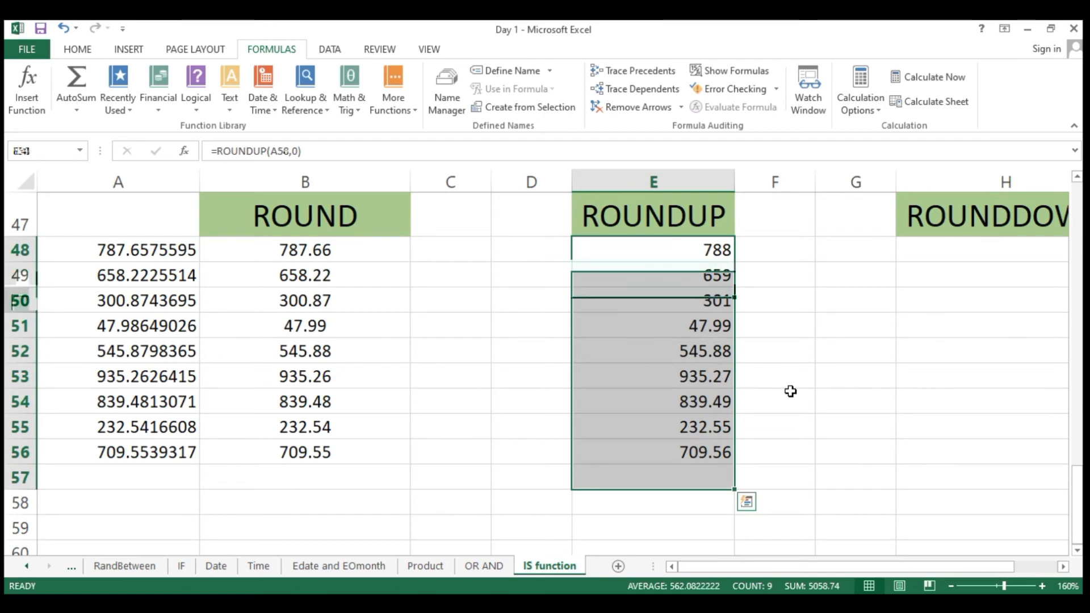
{"action": "key", "text": "Down"}
{"action": "key", "text": "Right"}
{"action": "key", "text": "Right"}
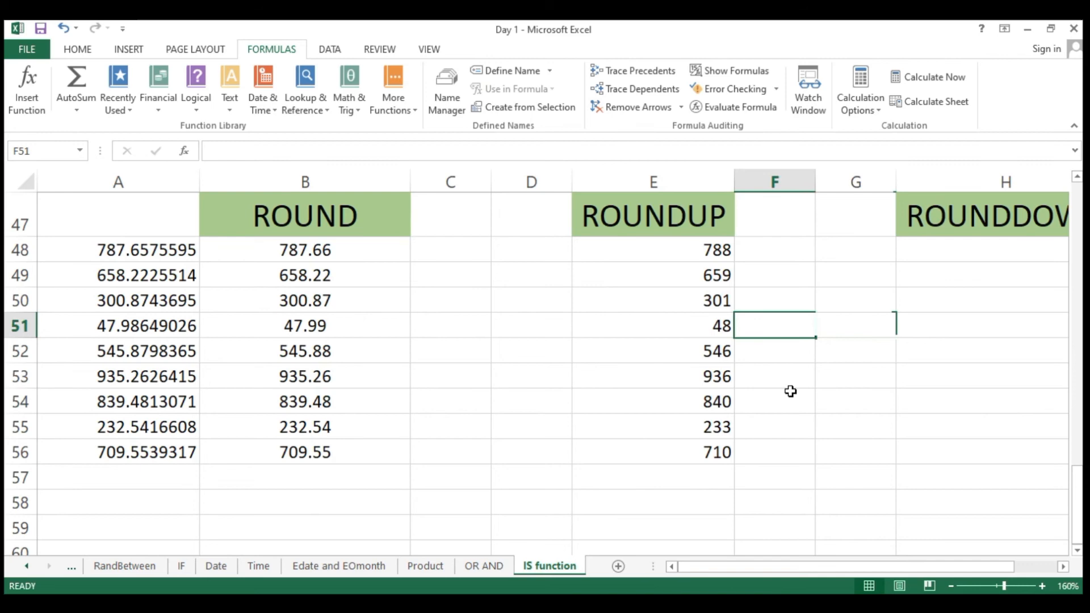
{"action": "key", "text": "Right"}
{"action": "key", "text": "Up"}
{"action": "key", "text": "Up"}
{"action": "key", "text": "Up"}
{"action": "key", "text": "Up"}
{"action": "scroll", "coordinate": [800, 389], "scroll_direction": "down", "scroll_amount": 1}
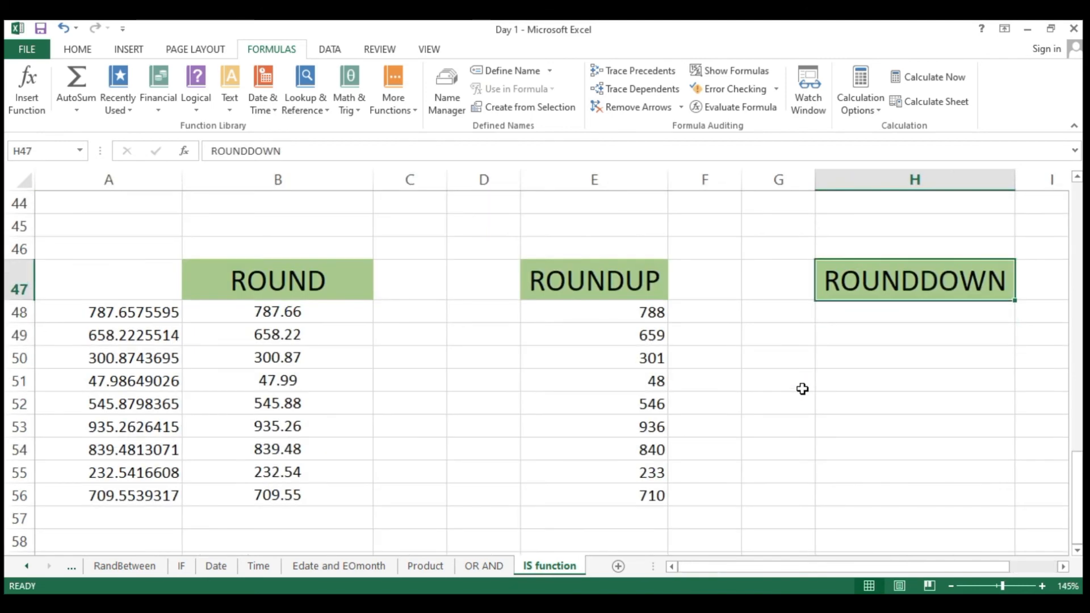
{"action": "key", "text": "Down"}
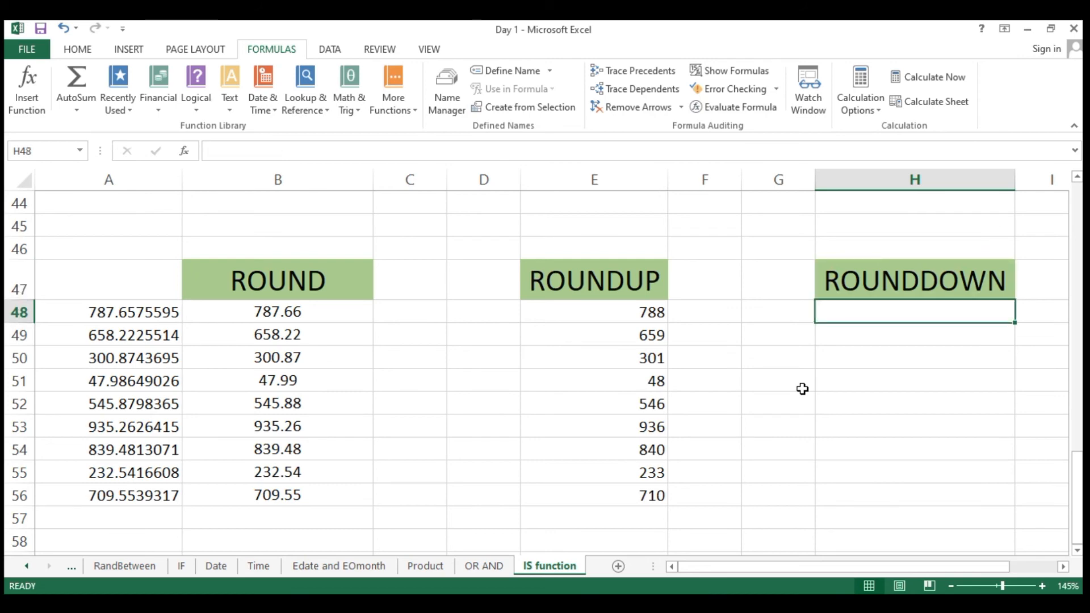
{"action": "type", "text": "=ro"}
{"action": "key", "text": "Down"}
{"action": "key", "text": "Down"}
{"action": "key", "text": "Tab"}
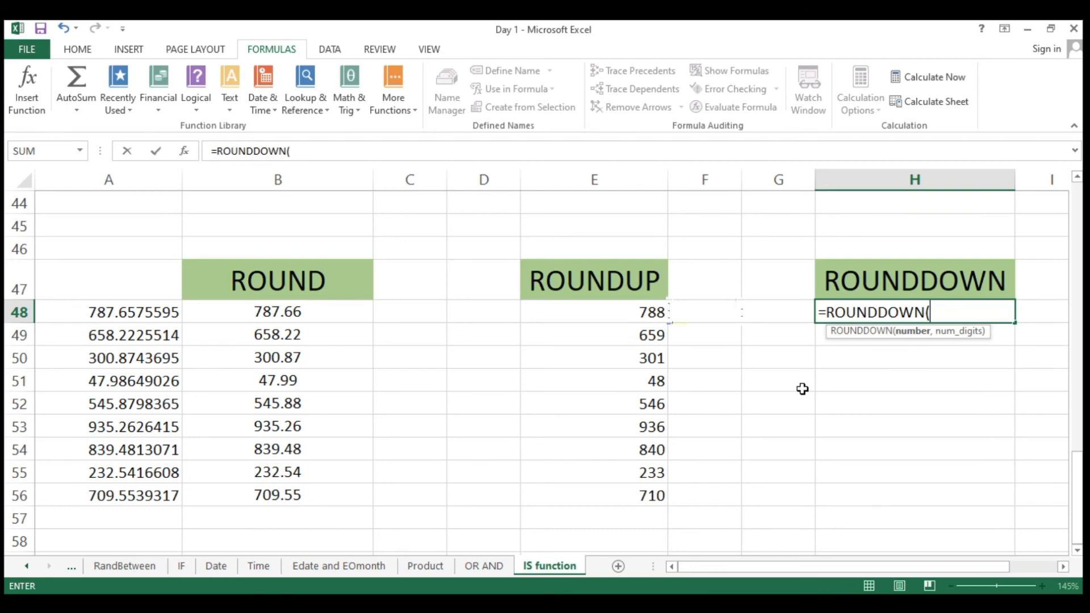
{"action": "key", "text": "Left"}
{"action": "key", "text": "Left"}
{"action": "key", "text": "Left"}
{"action": "key", "text": "Left"}
{"action": "key", "text": "Left"}
{"action": "key", "text": "Left"}
{"action": "key", "text": "Left"}
{"action": "type", "text": ","}
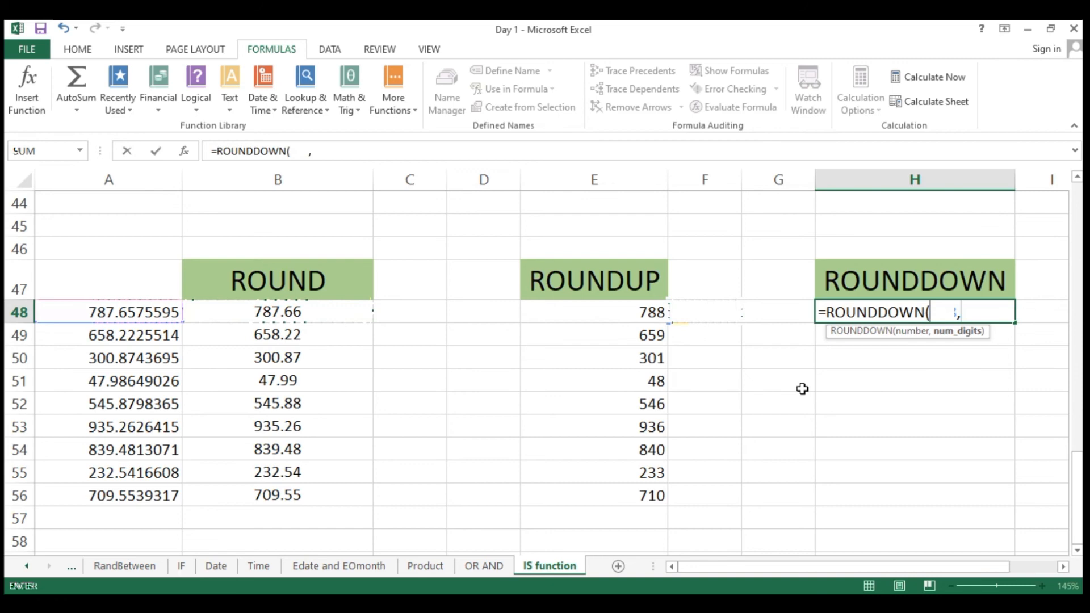
{"action": "type", "text": "2"}
Fill the ROUNDDOWN formula from H48 down through cell H56
{"action": "key", "text": "shift+Down"}
{"action": "key", "text": "shift+Down"}
{"action": "key", "text": "shift+Down"}
{"action": "key", "text": "shift+Down"}
{"action": "key", "text": "shift+Down"}
{"action": "key", "text": "shift+Down"}
{"action": "key", "text": "shift+Down"}
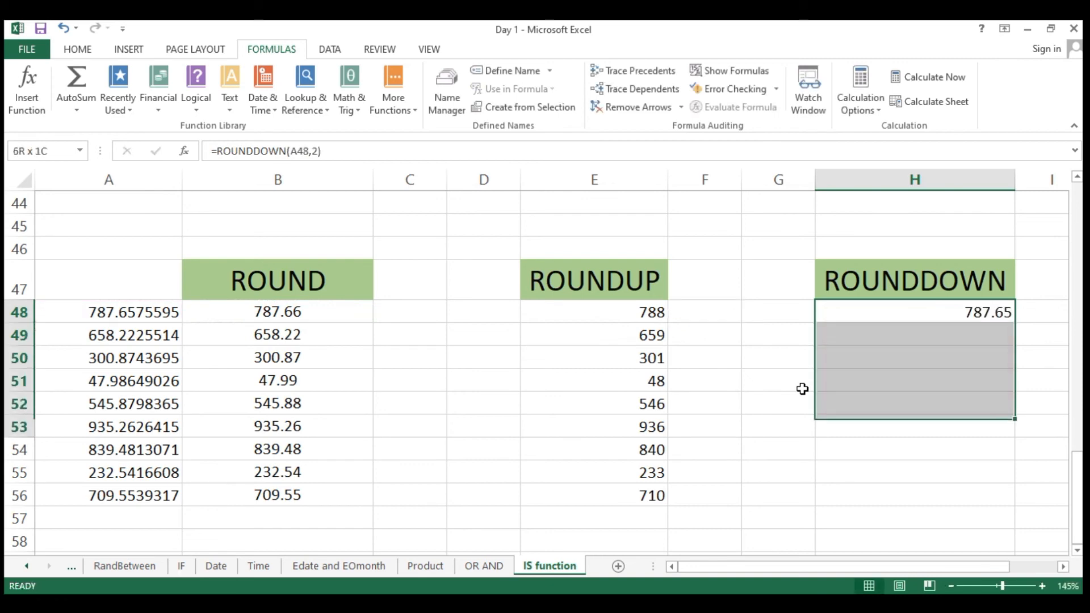
{"action": "key", "text": "shift+Down"}
{"action": "key", "text": "ctrl+d"}
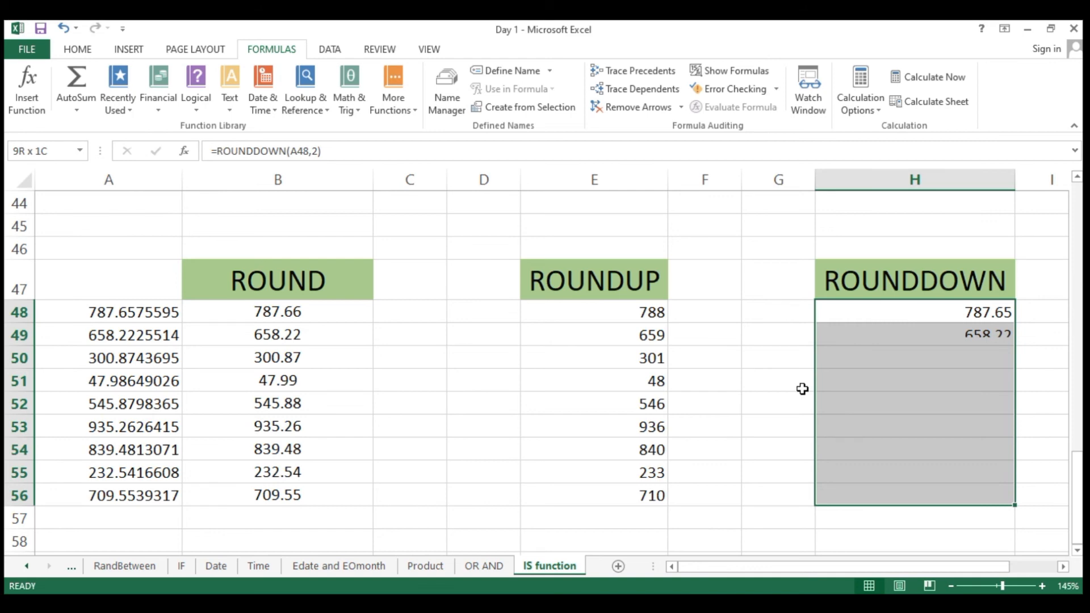
Go through the ROUNDDOWN results one by one from H48 to H56
{"action": "left_click", "coordinate": [982, 307]}
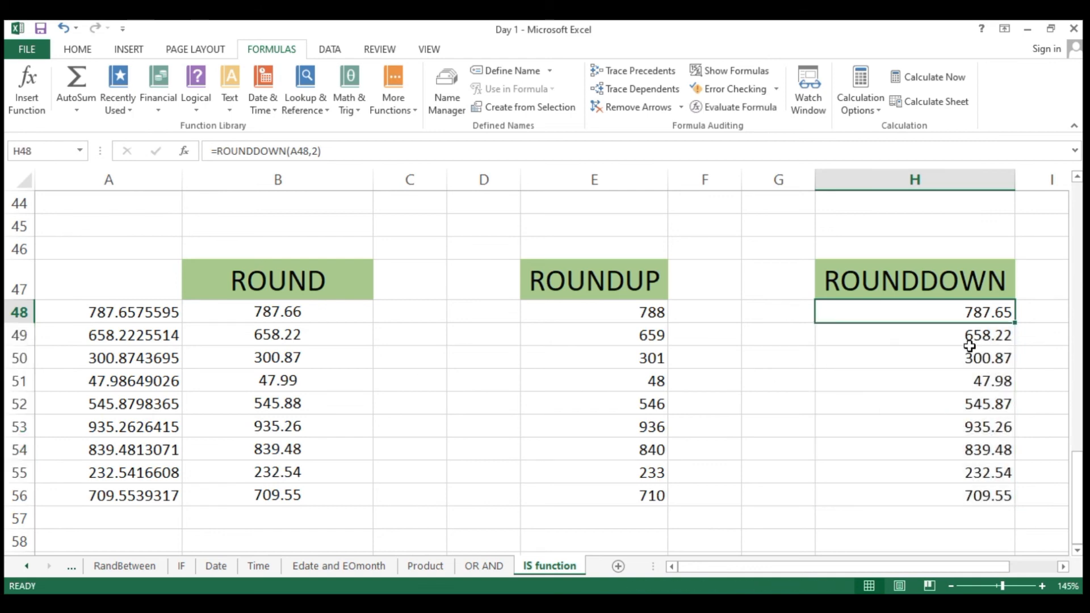
{"action": "key", "text": "Down"}
{"action": "key", "text": "Down"}
{"action": "key", "text": "Down"}
{"action": "key", "text": "Down"}
{"action": "key", "text": "Down"}
{"action": "key", "text": "Down"}
{"action": "key", "text": "Down"}
{"action": "key", "text": "Down"}
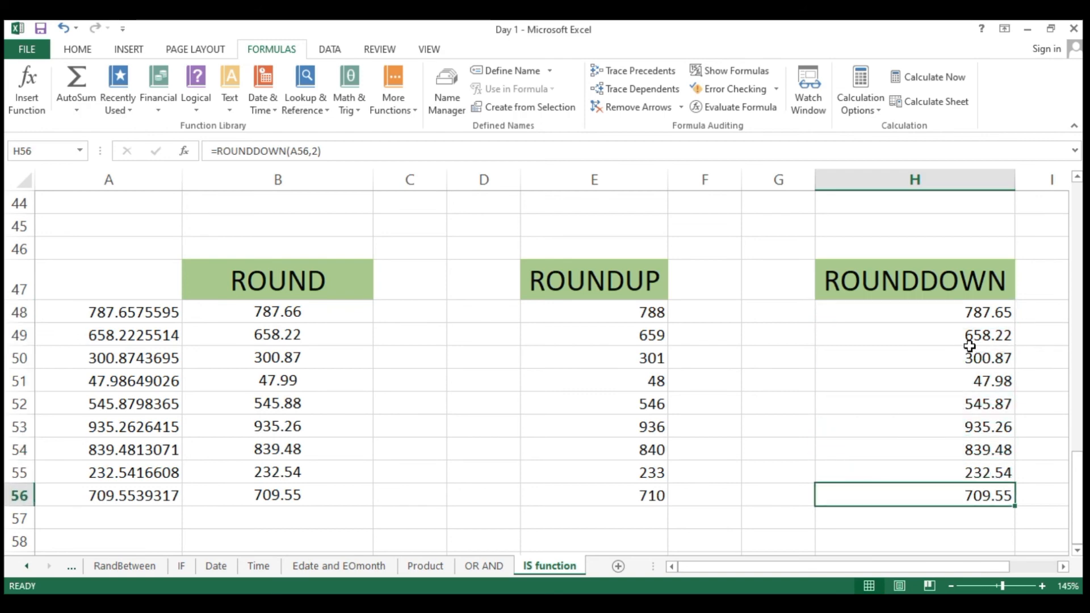
Enter the formula =NOW() in cell B59 below the ROUND column
{"action": "key", "text": "Left"}
{"action": "key", "text": "Left"}
{"action": "key", "text": "Left"}
{"action": "key", "text": "Left"}
{"action": "key", "text": "Left"}
{"action": "key", "text": "Left"}
{"action": "key", "text": "Down"}
{"action": "key", "text": "Down"}
{"action": "key", "text": "Down"}
{"action": "key", "text": "Down"}
{"action": "key", "text": "Down"}
{"action": "key", "text": "Down"}
{"action": "key", "text": "Down"}
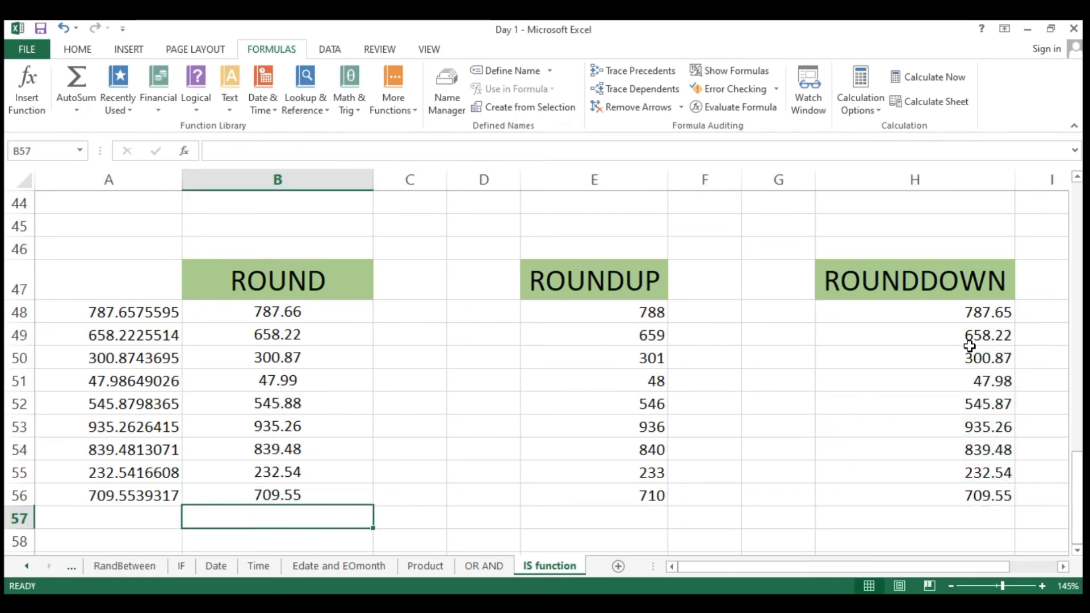
{"action": "key", "text": "Down"}
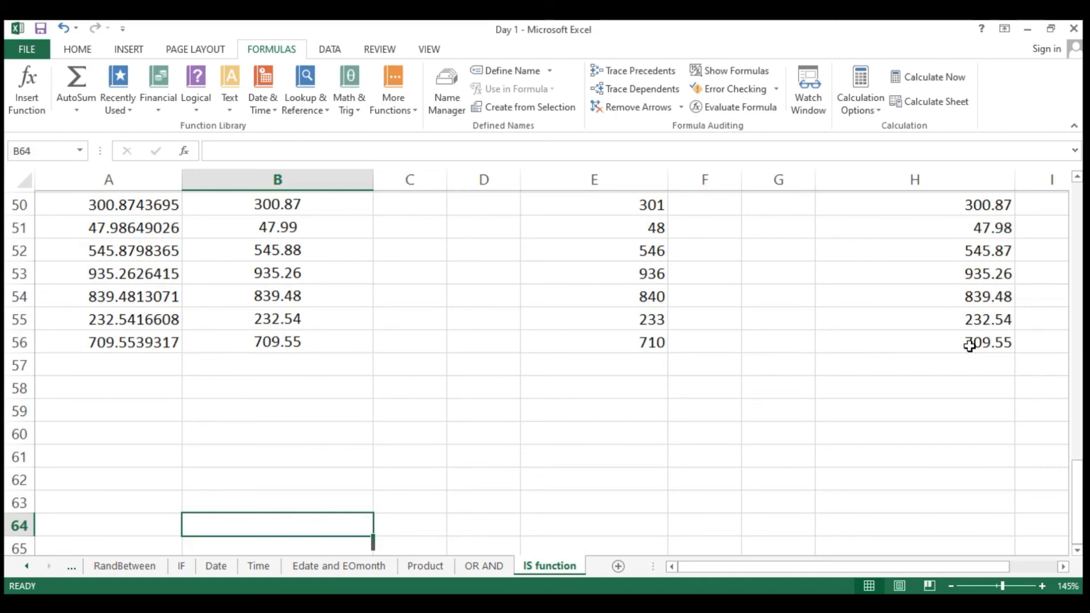
{"action": "type", "text": "=NOW("}
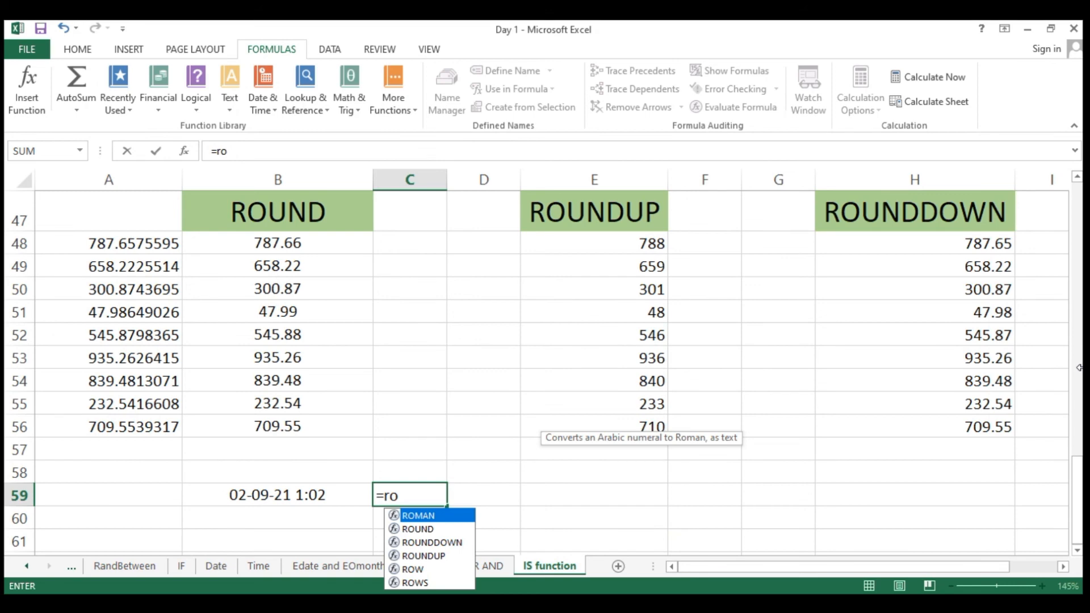
Enter the formula =ROUNDDOWN(B59,0) in cell C59 to strip the time from the date in B59
{"action": "key", "text": "Down"}
{"action": "key", "text": "Down"}
{"action": "key", "text": "Tab"}
{"action": "key", "text": "Left"}
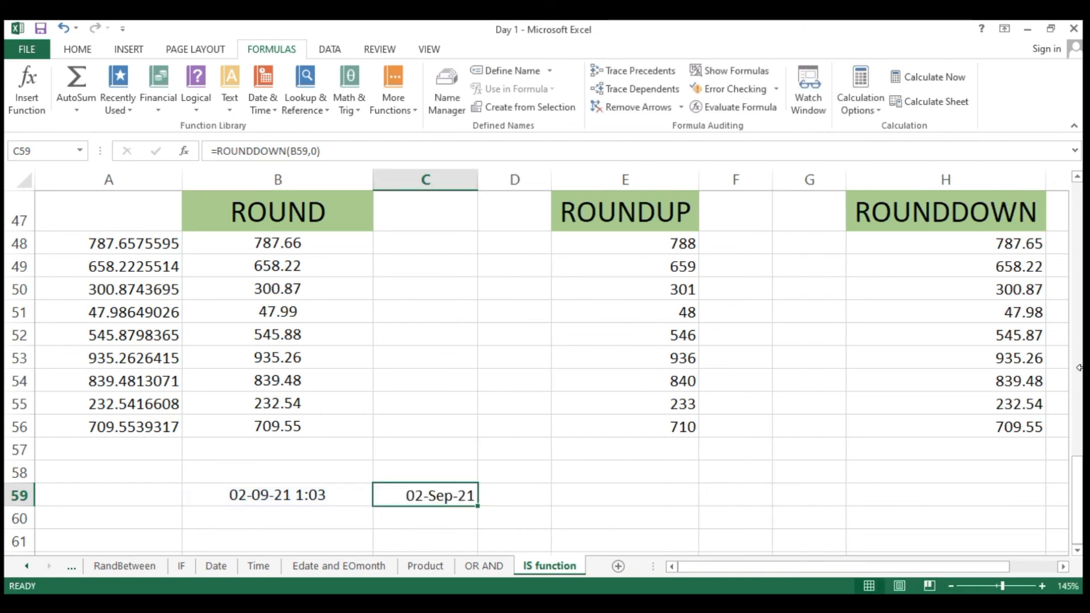
Compare the date formulas in B59 and C59, and return to the ROUND heading in B47
{"action": "key", "text": "Left"}
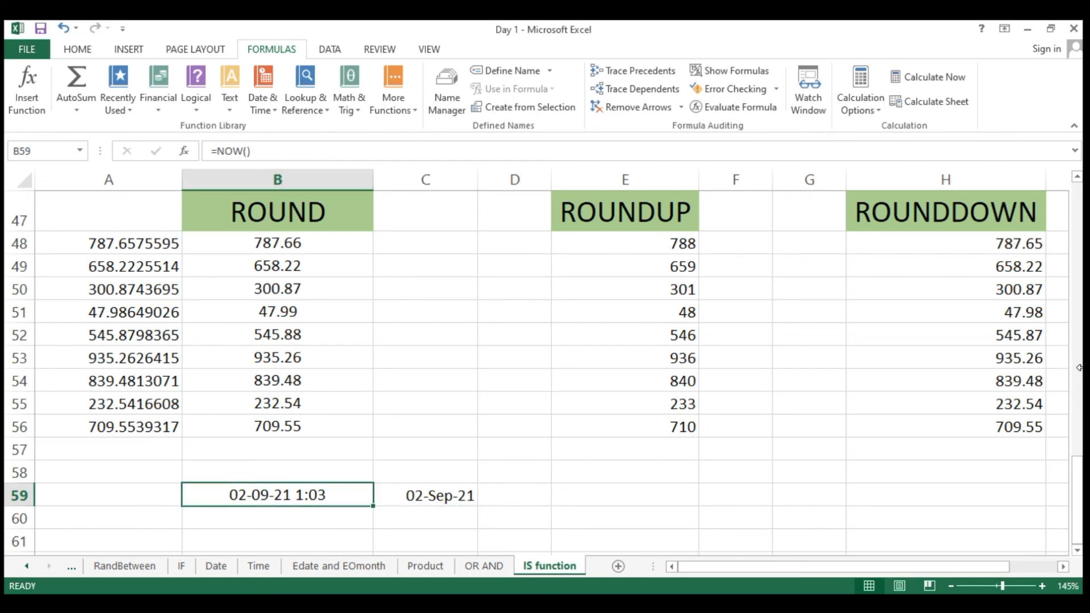
{"action": "key", "text": "Right"}
{"action": "key", "text": "Left"}
{"action": "key", "text": "ctrl+Down"}
{"action": "key", "text": "ctrl+Up"}
{"action": "key", "text": "ctrl+Up"}
{"action": "key", "text": "ctrl+Up"}
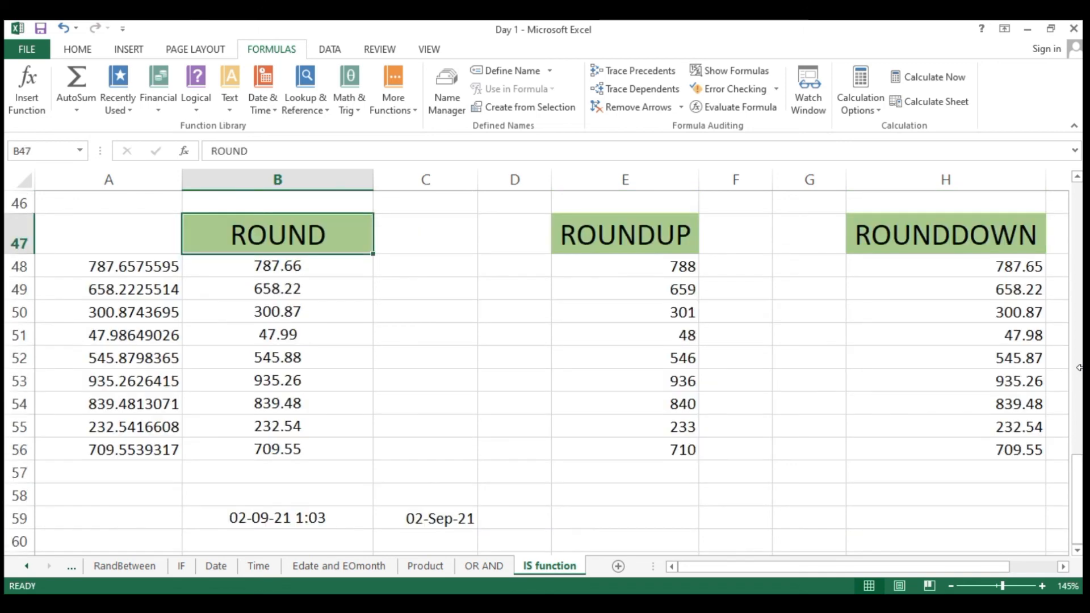